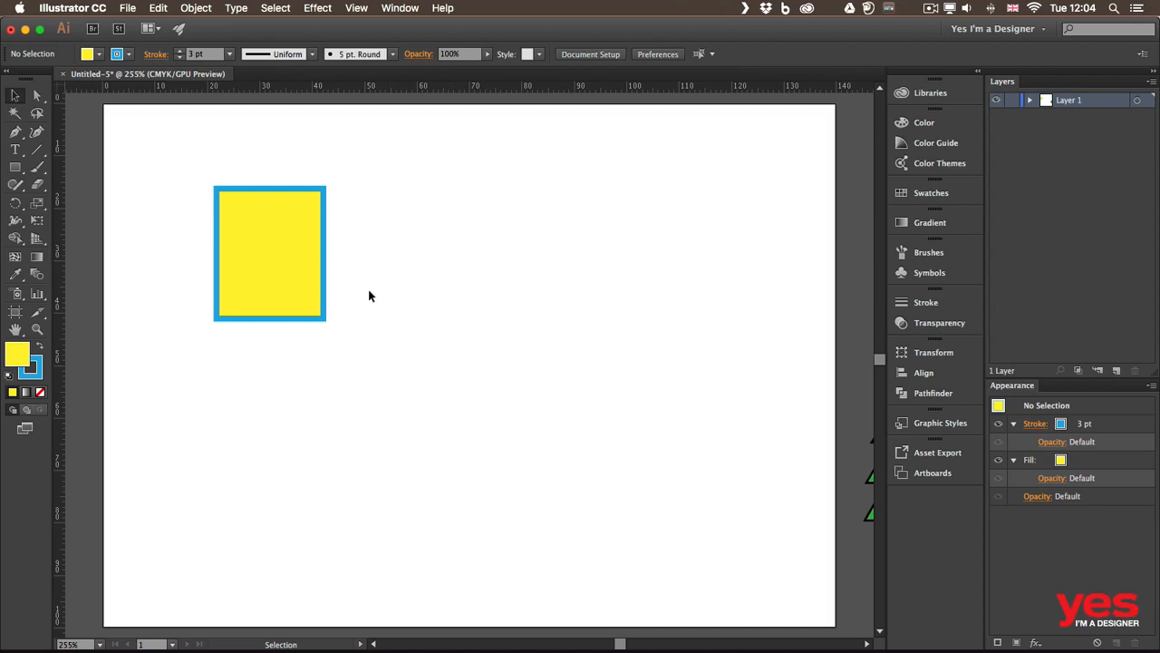
Step: Duplicate the yellow rectangle, placing the copy diagonally below and to the right so it overlaps the original's corner
click(289, 242)
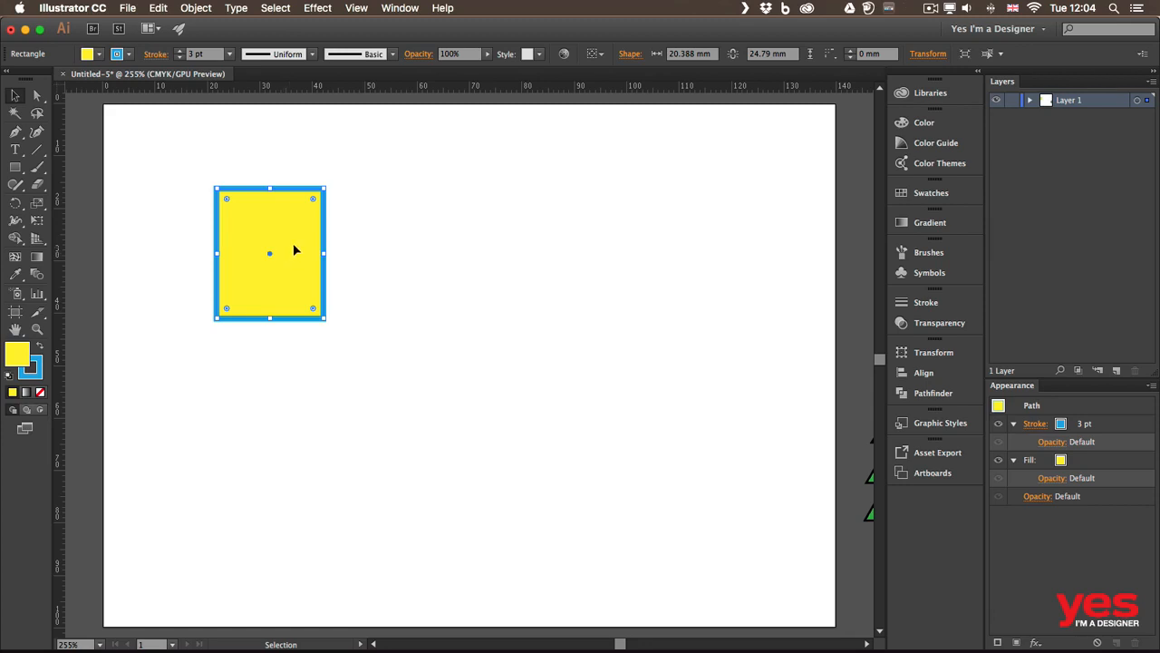
key(alt)
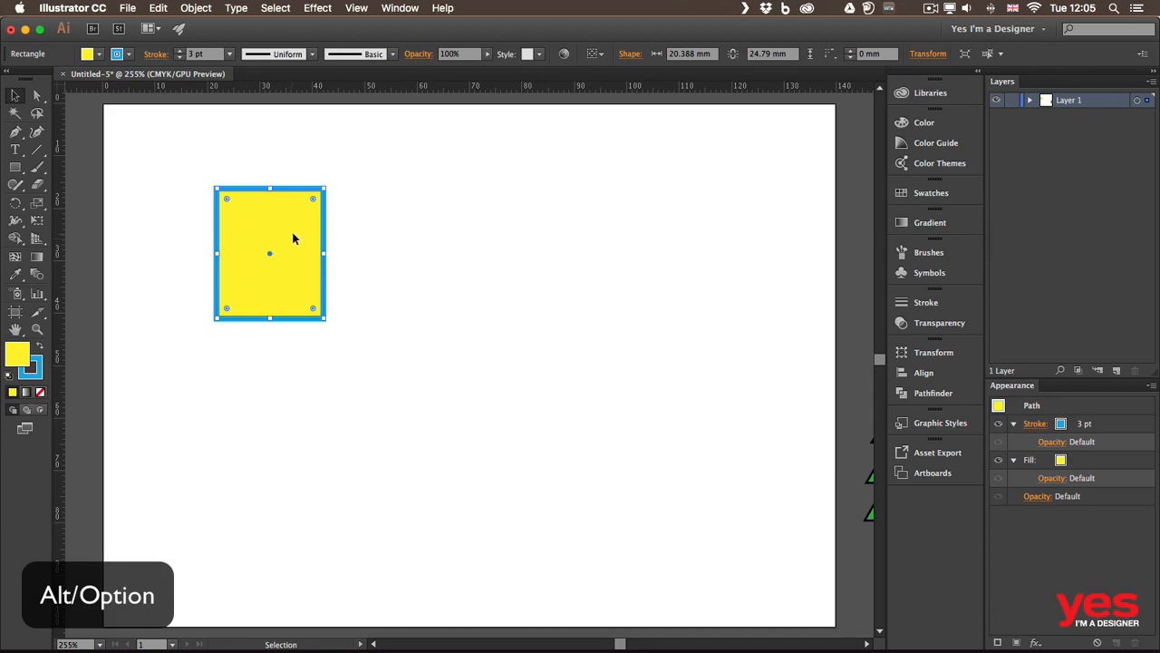
drag(291, 241, 363, 301)
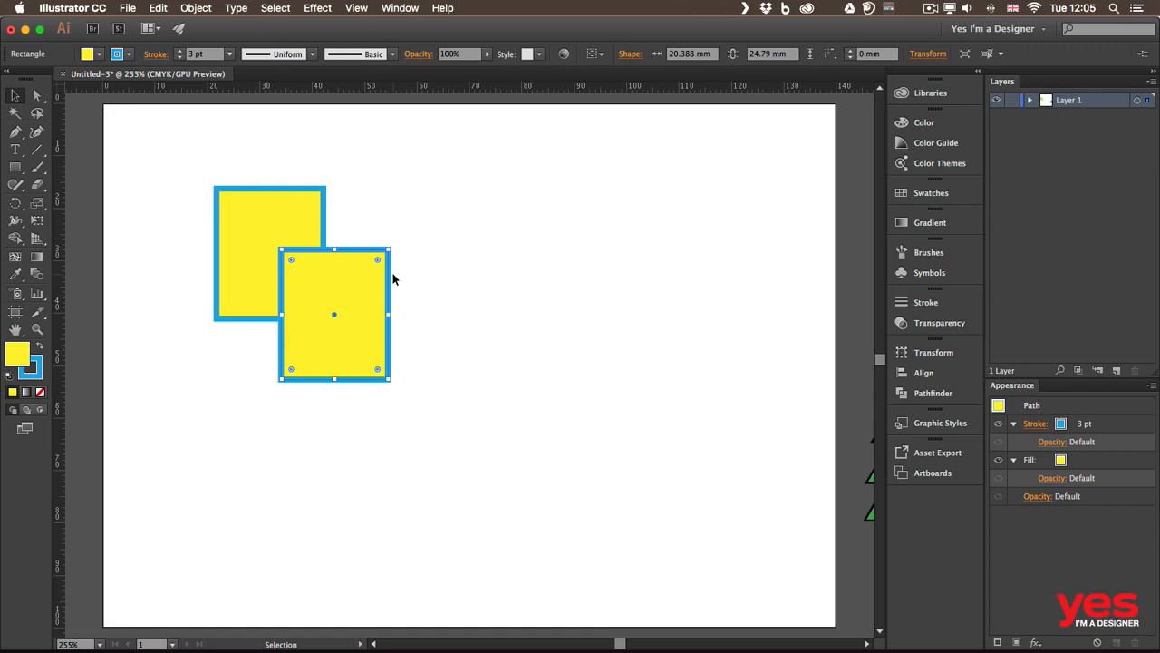
Step: Fill the rectangle copy with dark purple, keeping its blue stroke, and deselect it
click(93, 56)
click(80, 80)
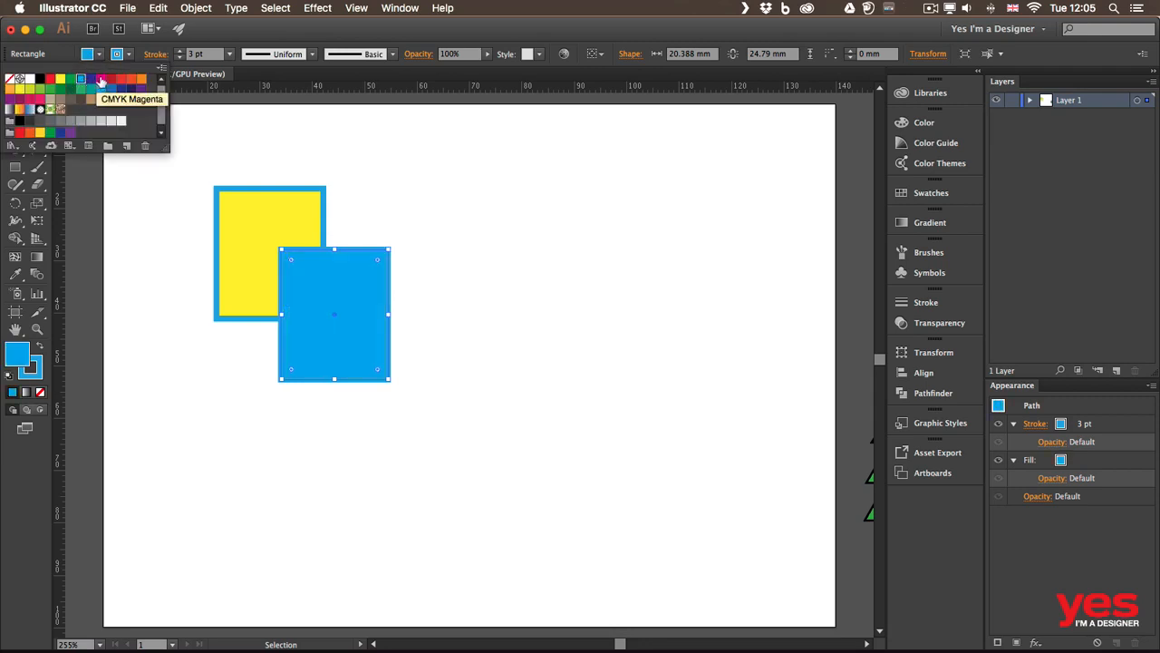
click(101, 79)
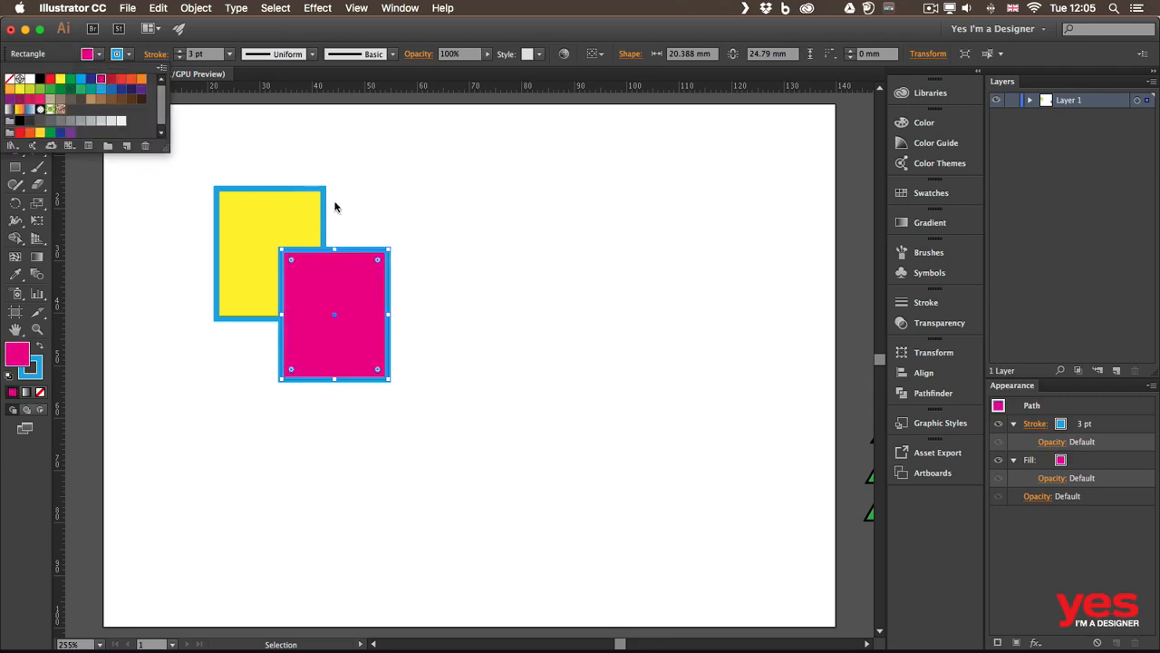
click(132, 79)
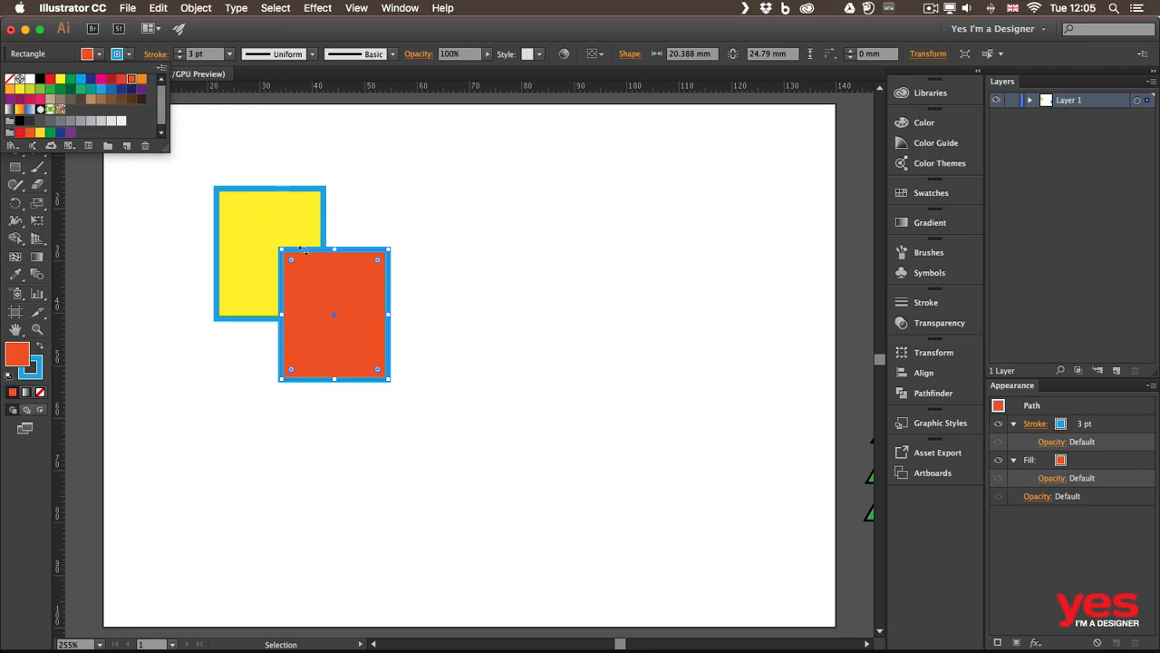
click(140, 90)
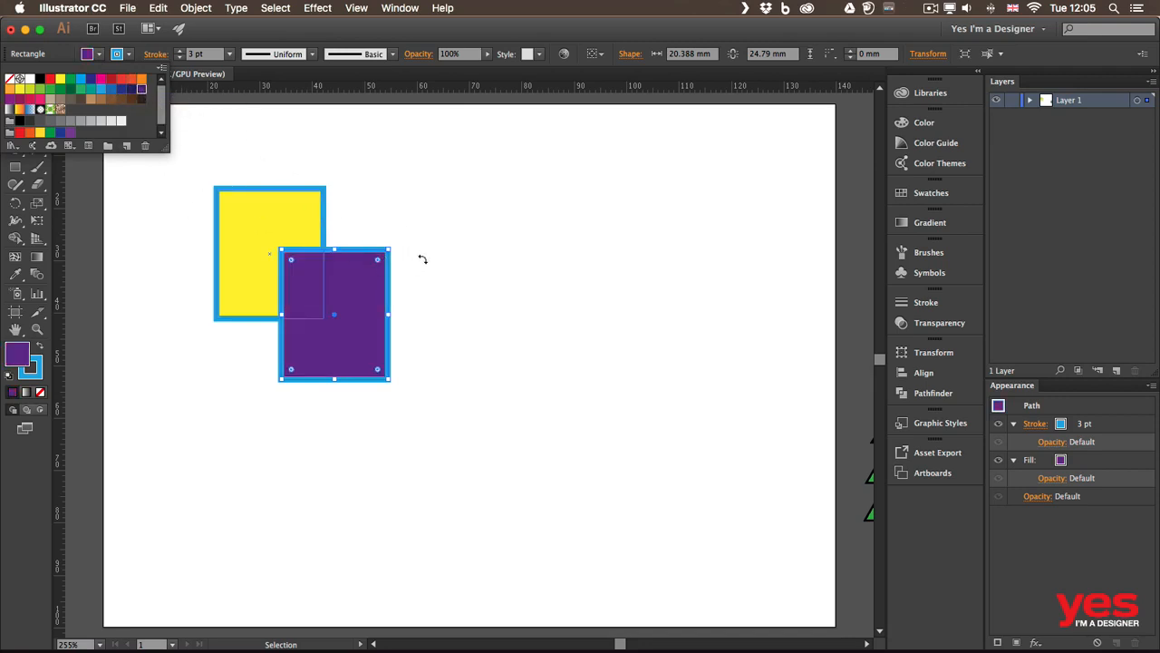
click(456, 217)
click(457, 217)
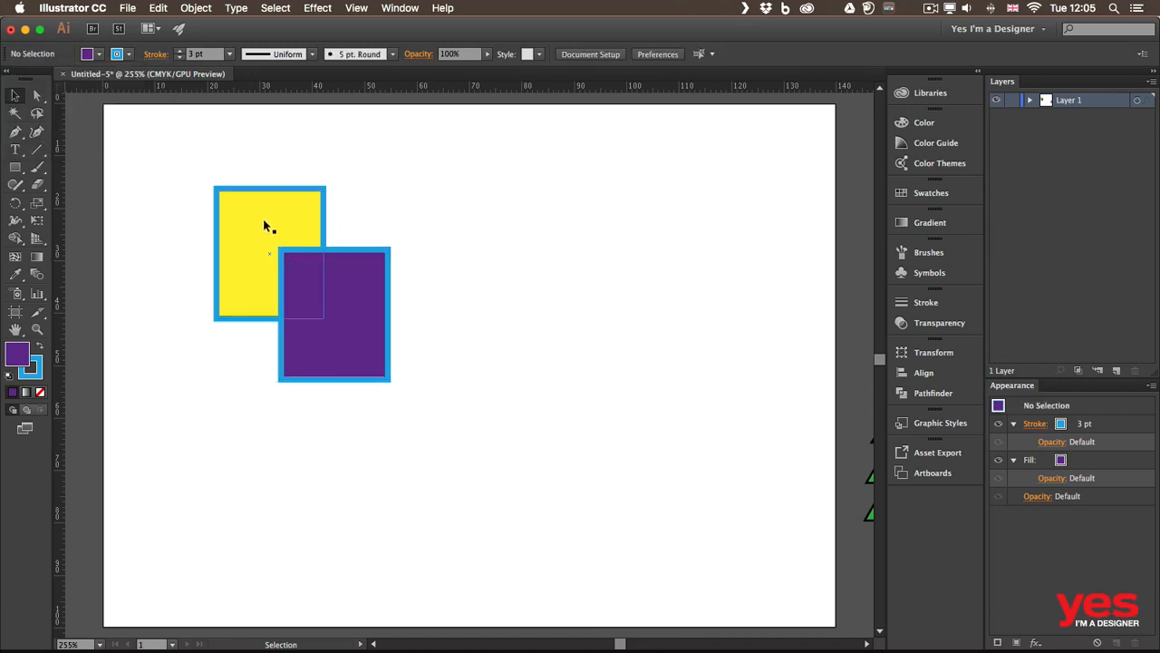
Step: Move the yellow rectangle slightly toward the purple one and combine both rectangles with Pathfinder's Unite
drag(271, 223, 285, 245)
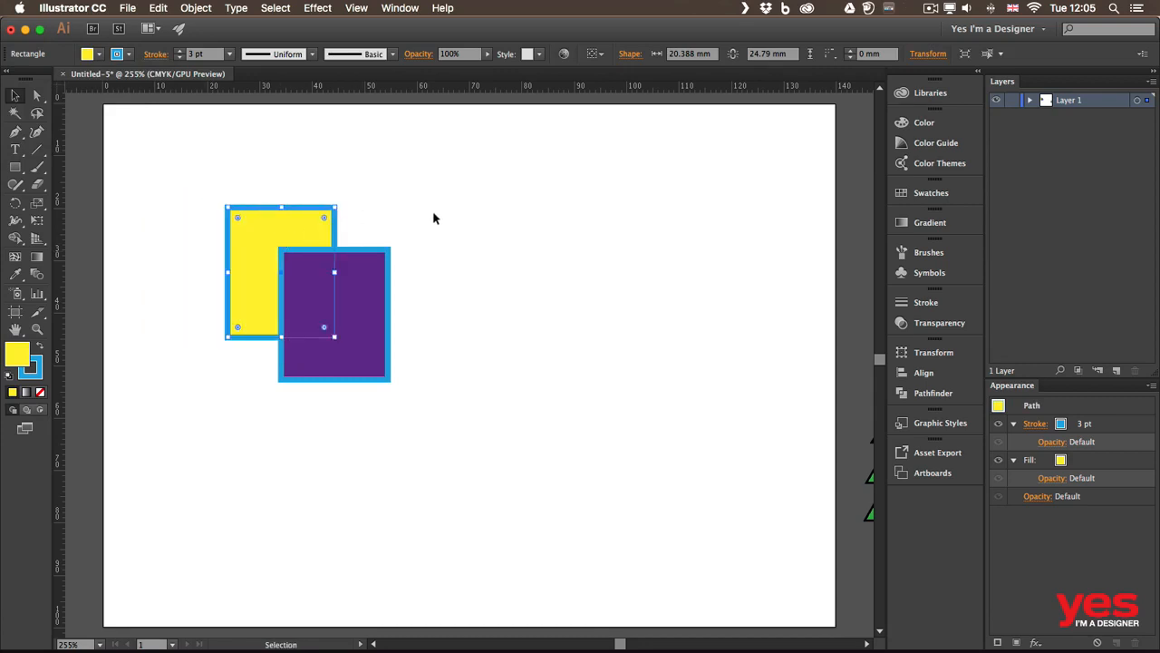
click(390, 210)
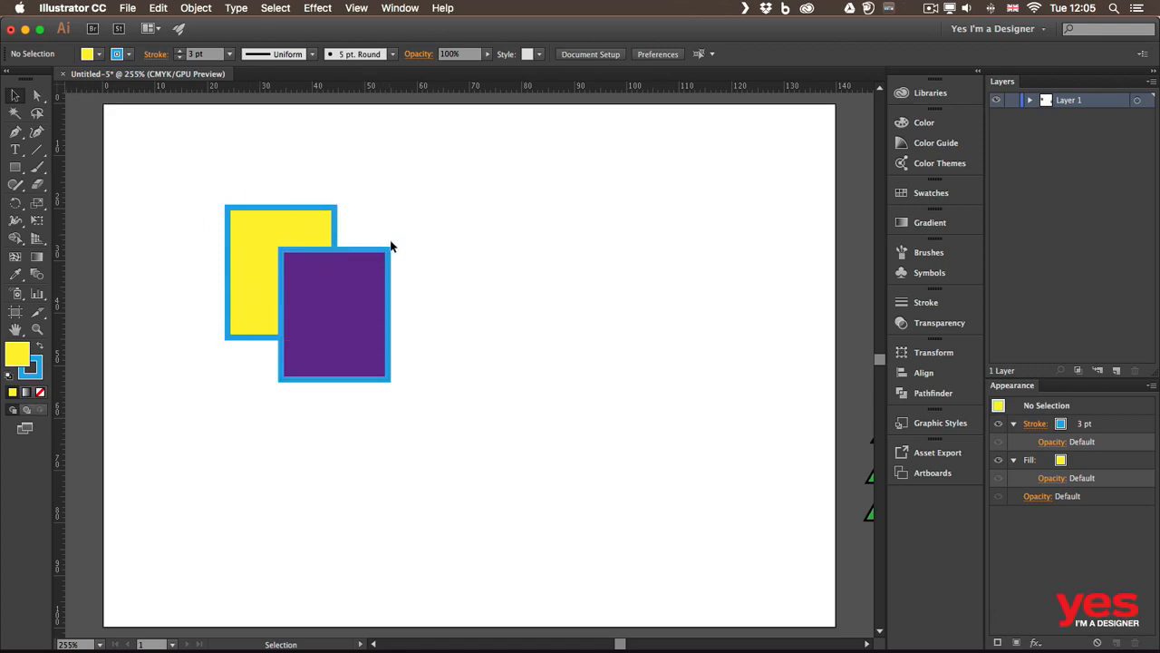
drag(204, 196, 386, 350)
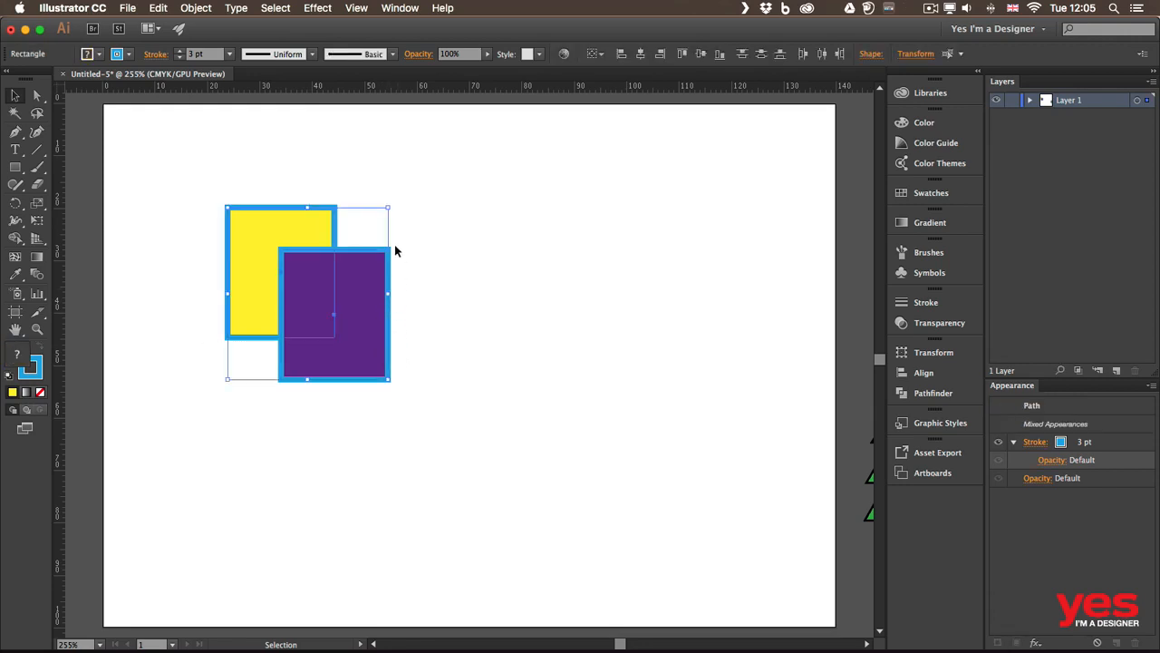
click(906, 394)
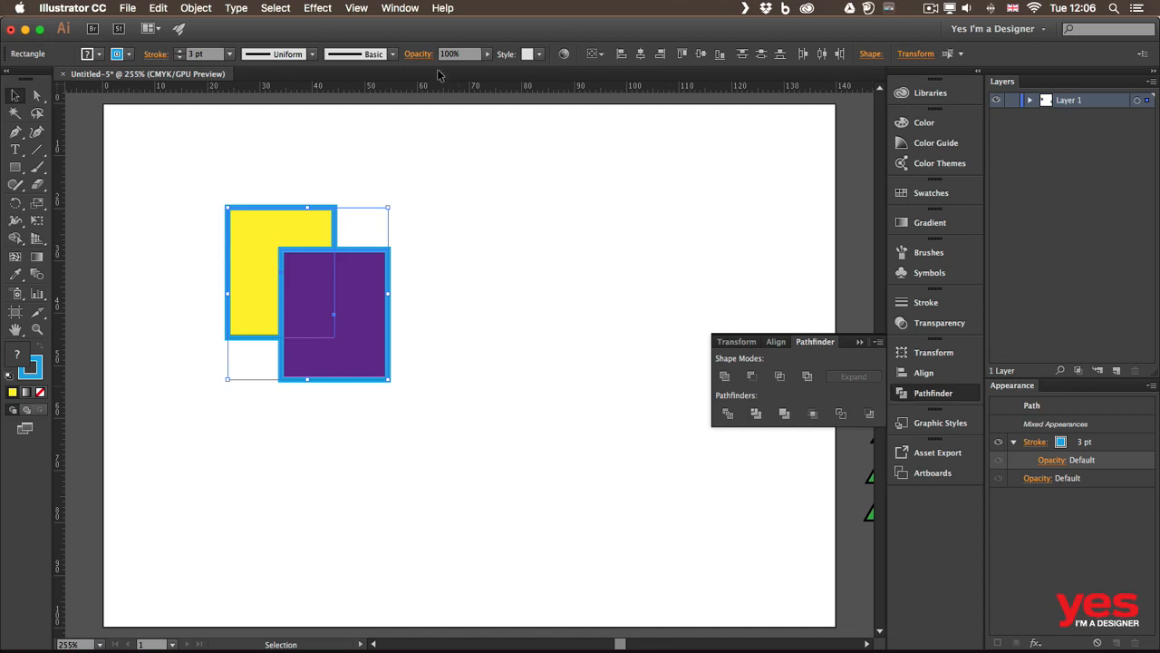
click(400, 7)
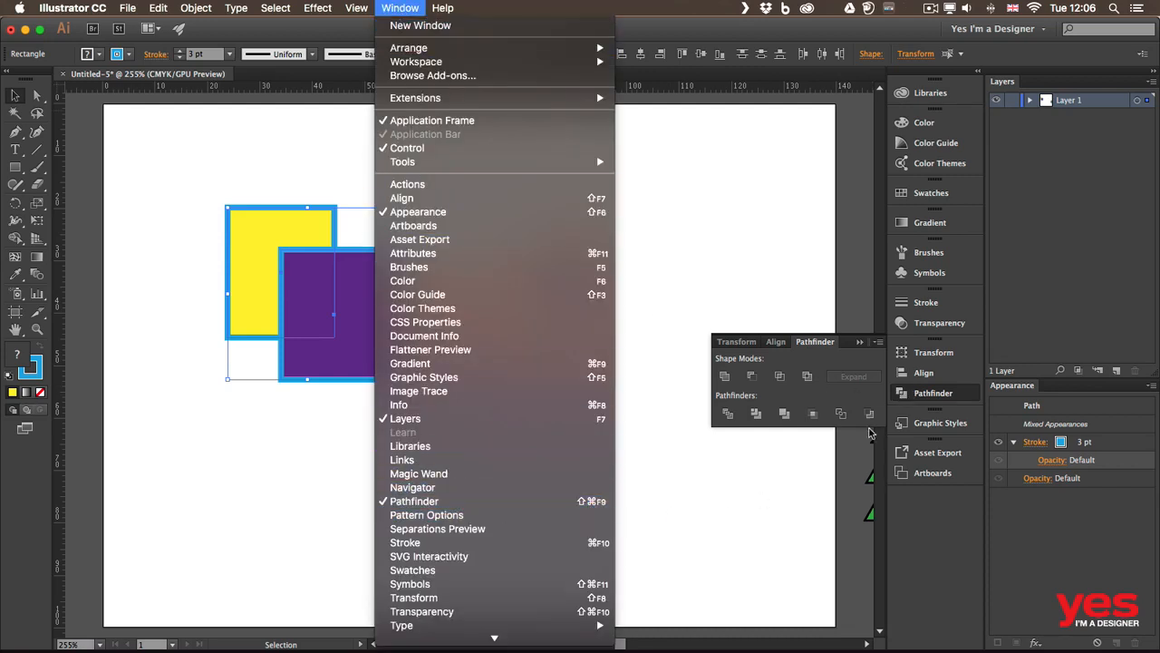
click(825, 363)
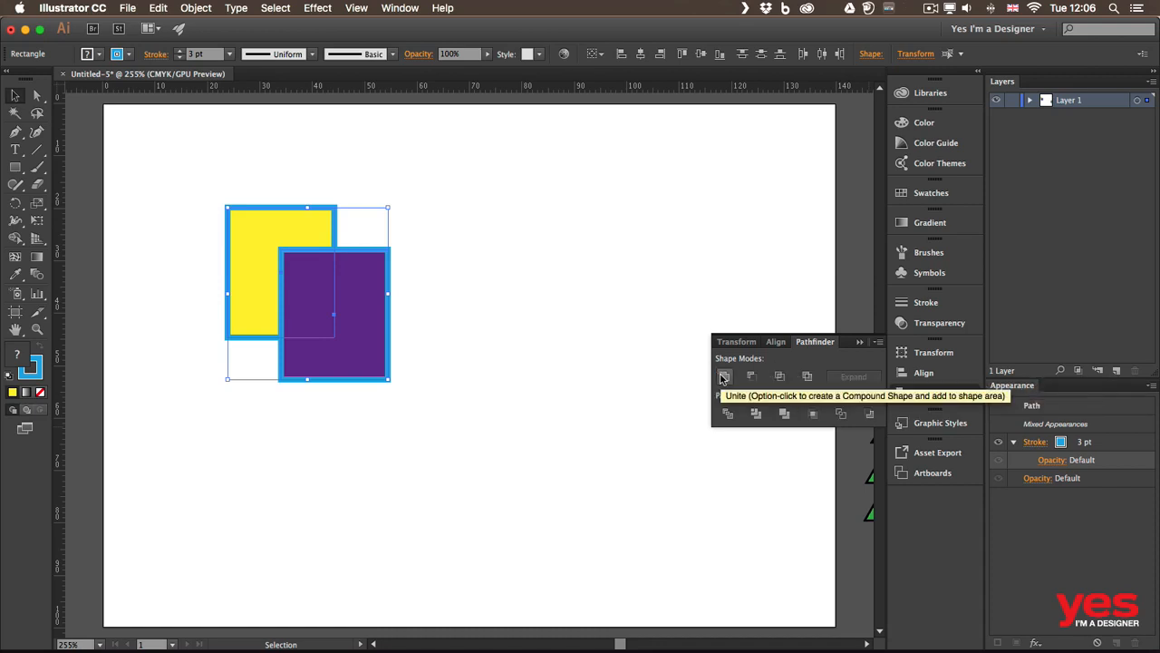
click(723, 376)
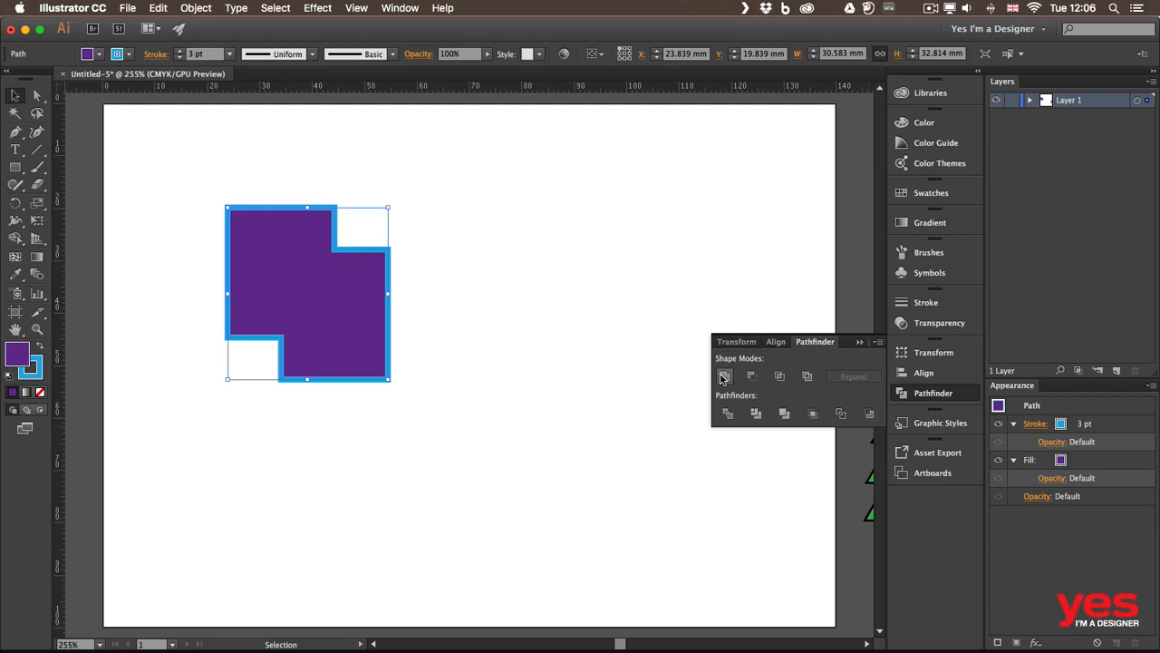
Step: Draw a circle about 29 mm in diameter over the upper-right part of the purple shape and fill it with yellow
click(15, 169)
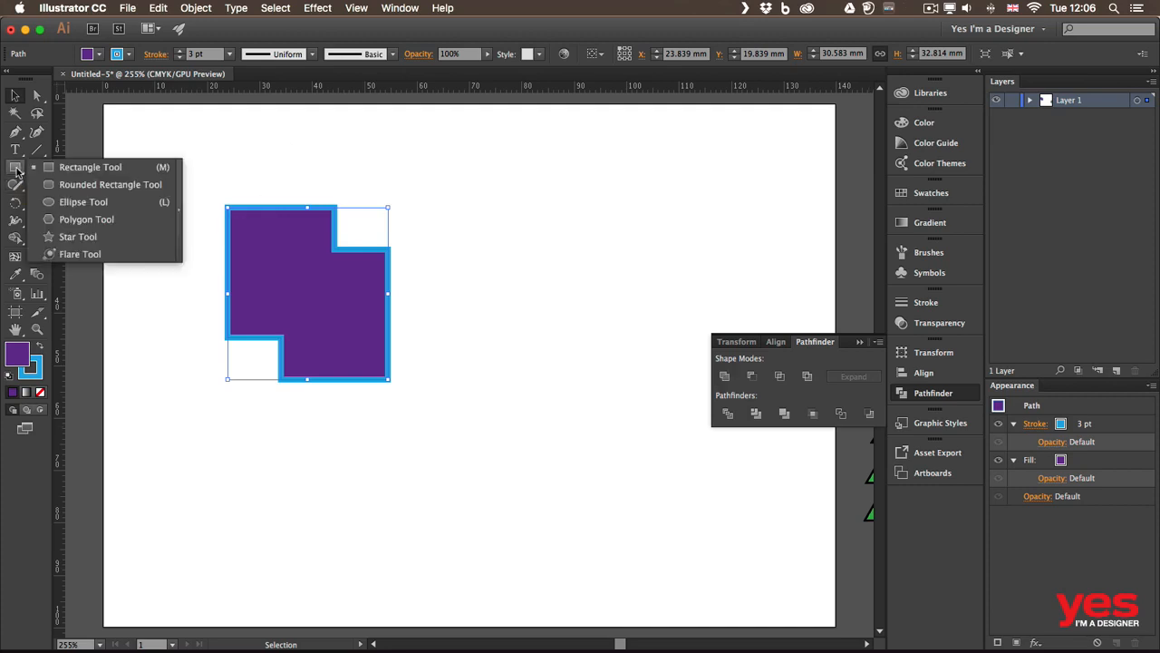
click(84, 202)
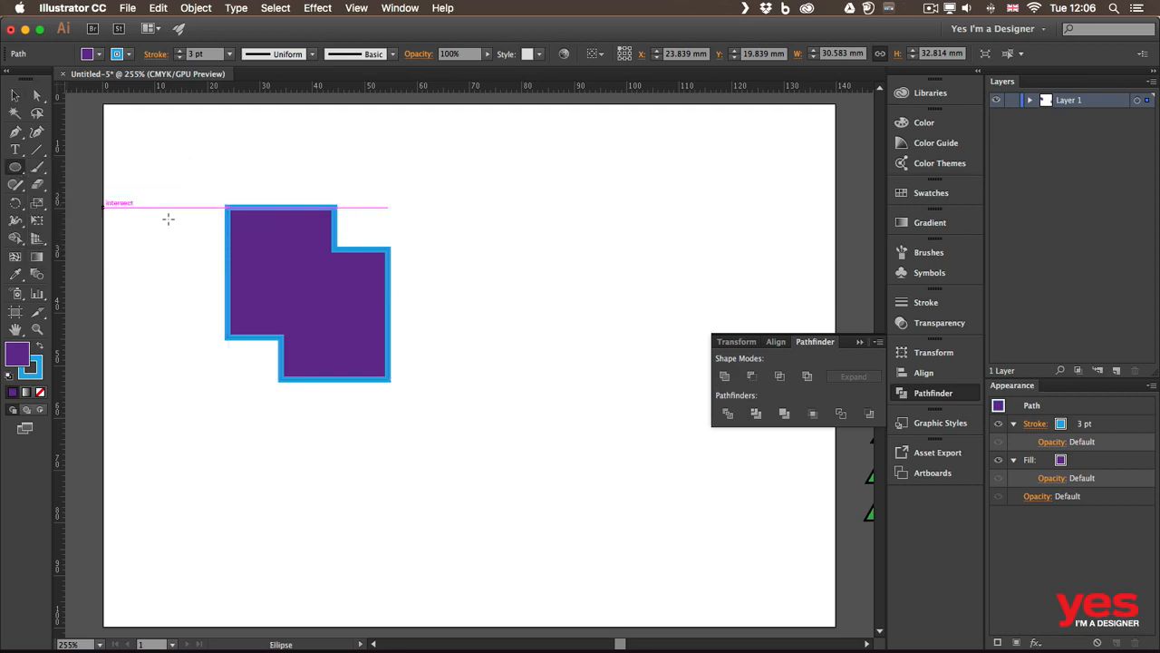
drag(291, 170, 442, 321)
click(100, 55)
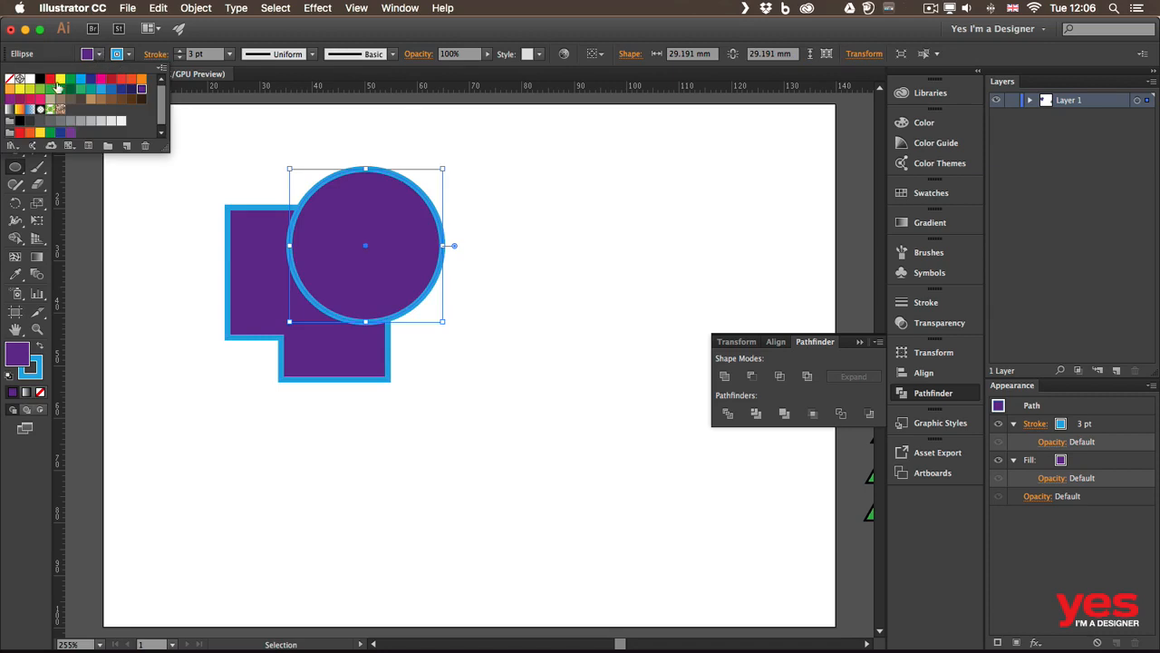
click(60, 80)
click(226, 29)
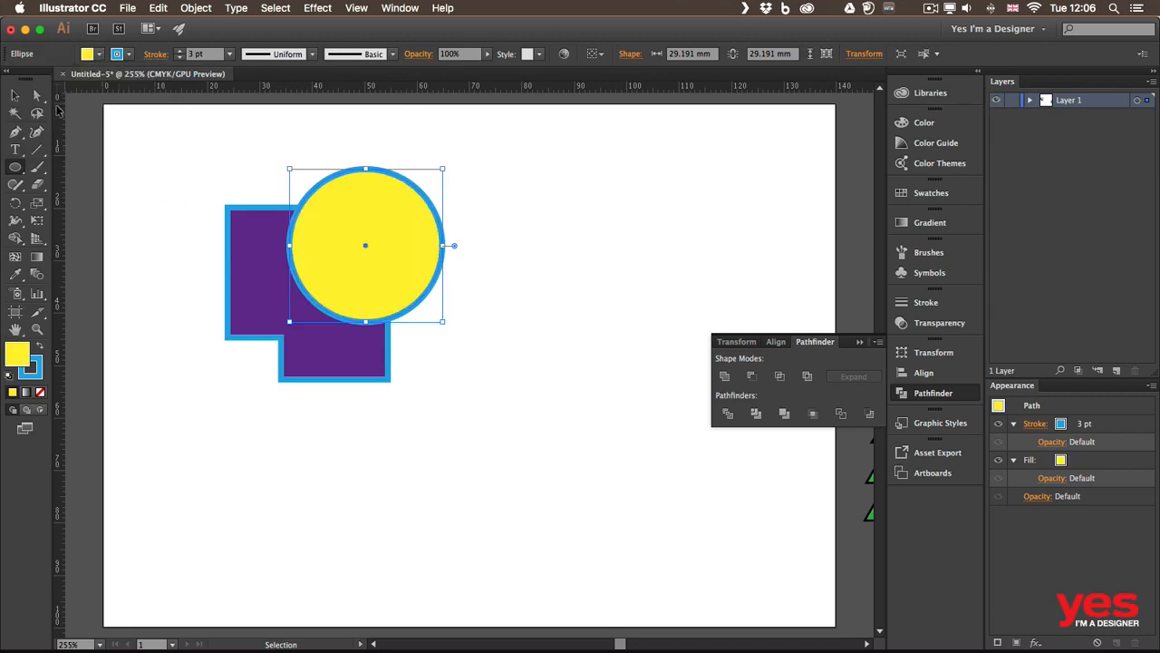
Step: Subtract the yellow circle from the purple shape with Pathfinder's Minus Front
click(15, 95)
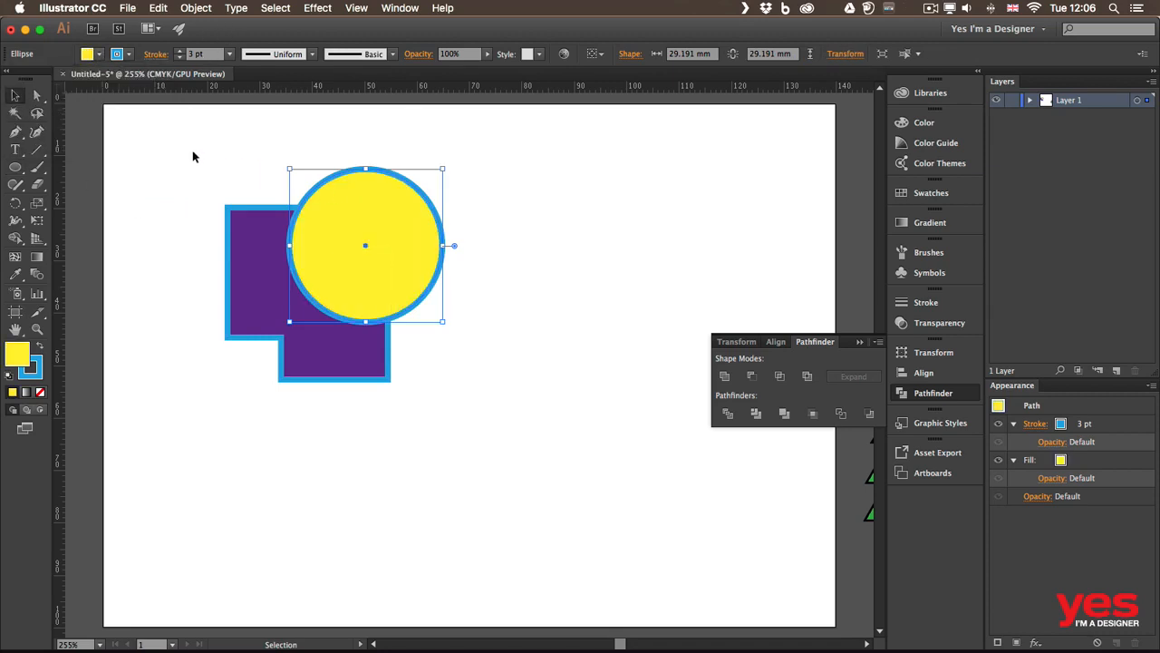
drag(192, 157, 394, 417)
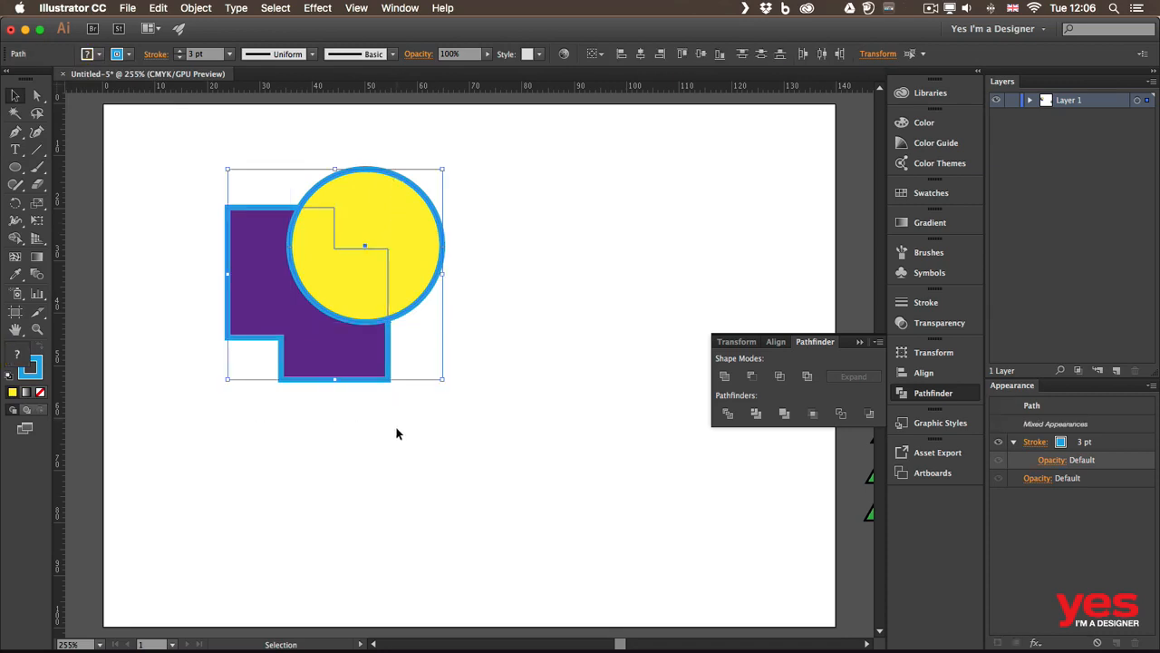
click(753, 378)
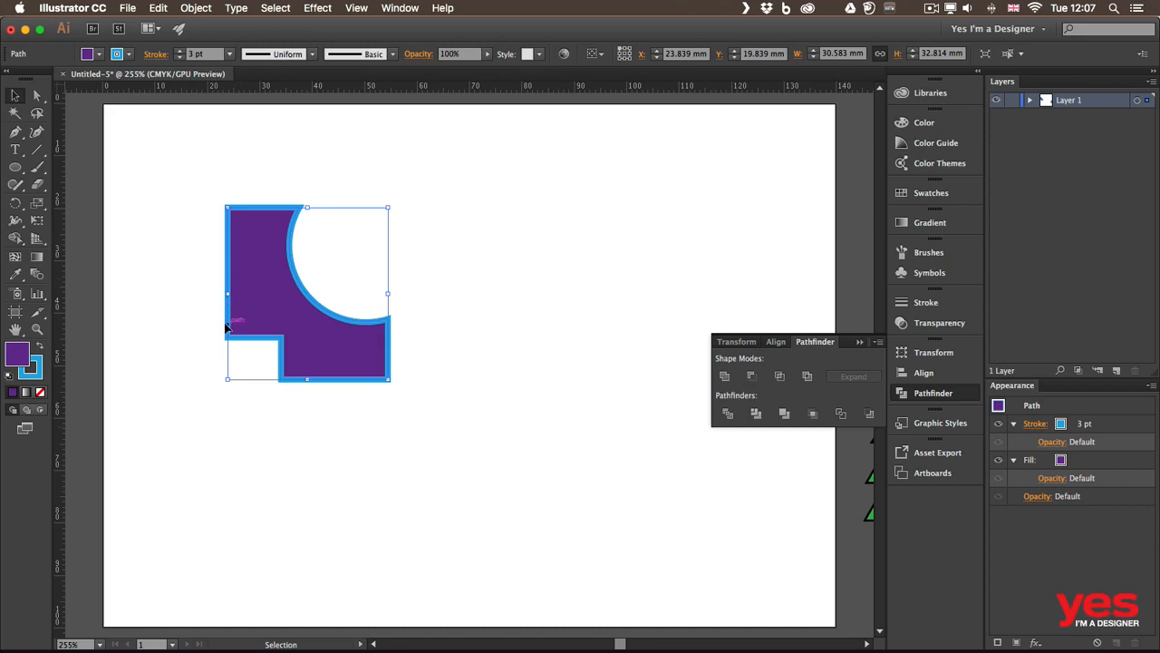
Step: Delete the cut purple shape and draw nine overlapping ellipses of varying sizes that together form a cloud outline
key(Delete)
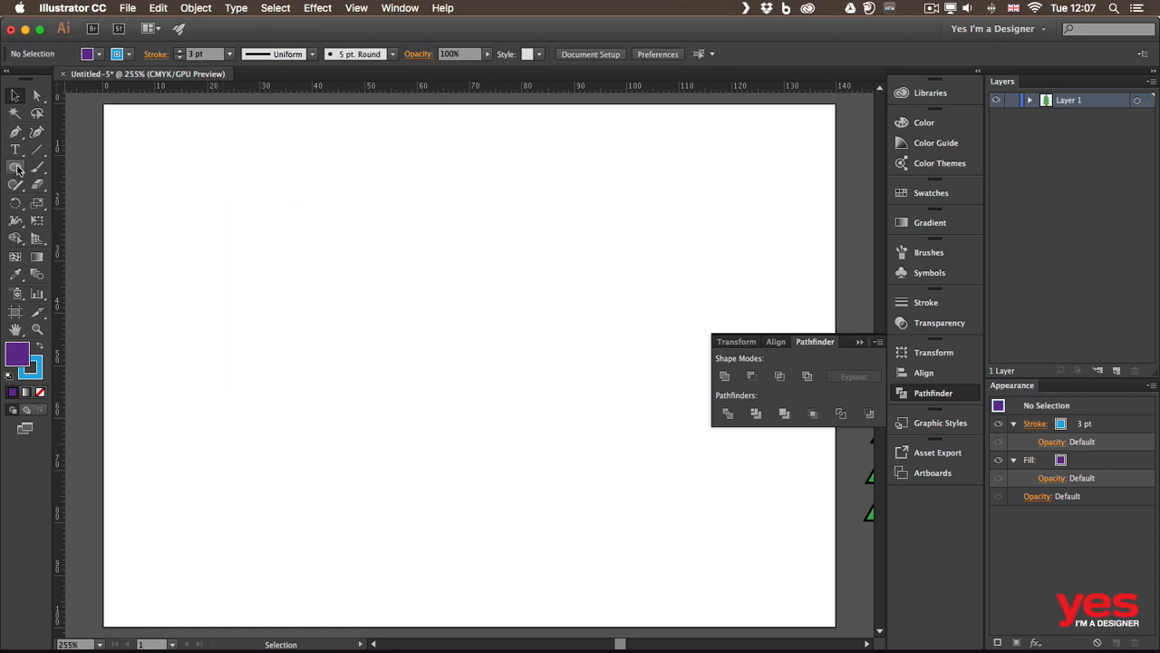
key(l)
drag(229, 236, 318, 325)
drag(272, 211, 371, 309)
drag(261, 275, 387, 387)
drag(326, 242, 427, 351)
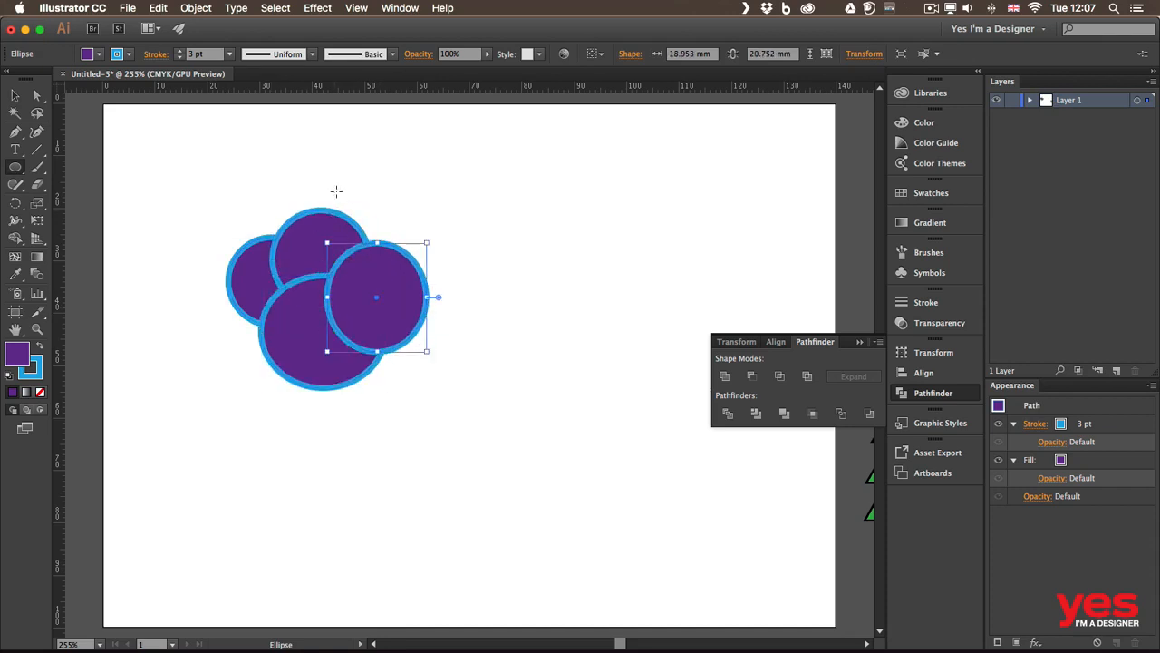
drag(333, 186, 425, 283)
mouse_move(373, 246)
mouse_down()
mouse_move(458, 321)
mouse_move(413, 265)
mouse_move(382, 252)
mouse_up()
drag(476, 232, 374, 320)
drag(475, 385, 357, 287)
drag(533, 245, 426, 343)
drag(478, 202, 388, 287)
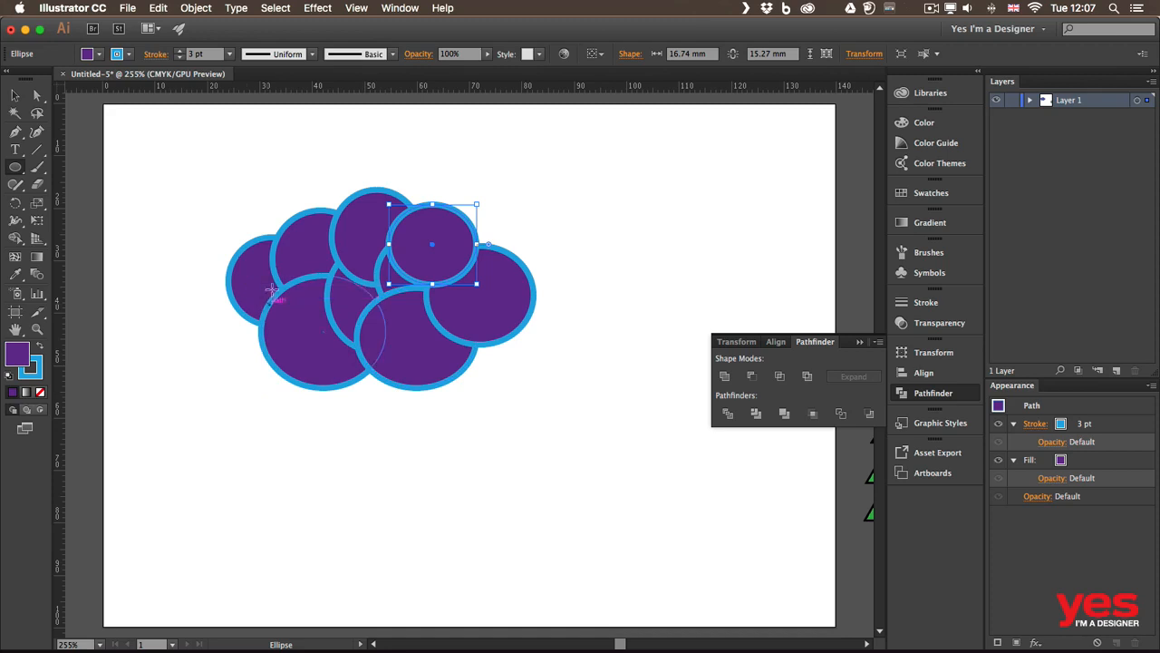
Step: Combine all nine ellipses into a single cloud shape with Pathfinder's Unite
key(v)
drag(203, 186, 542, 420)
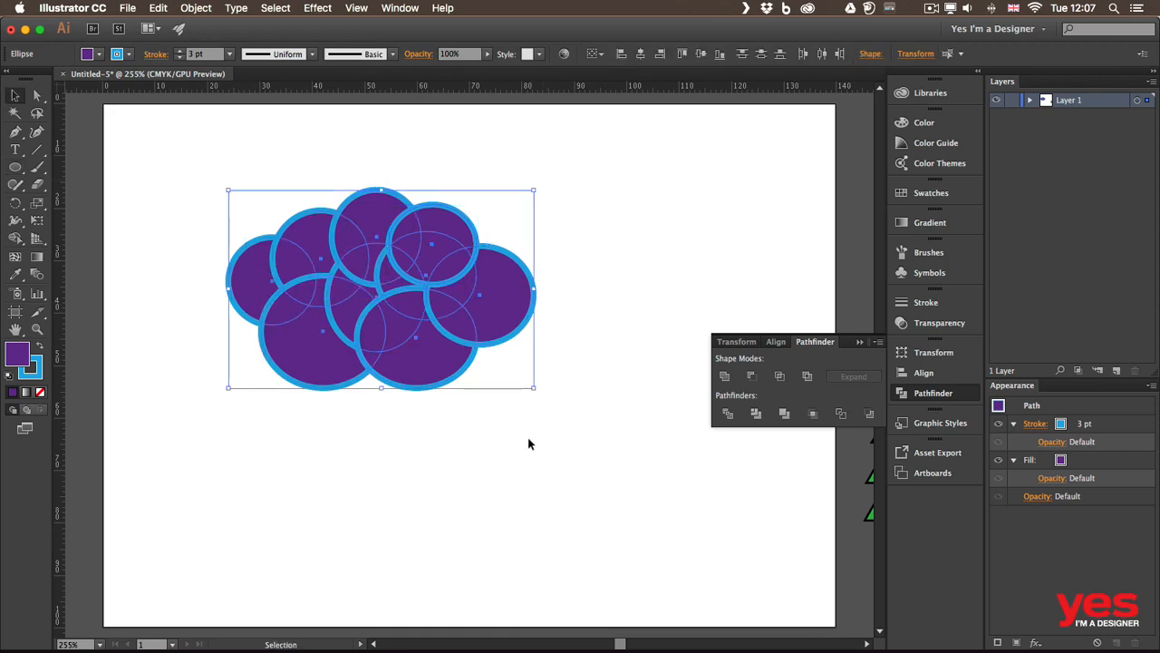
click(724, 376)
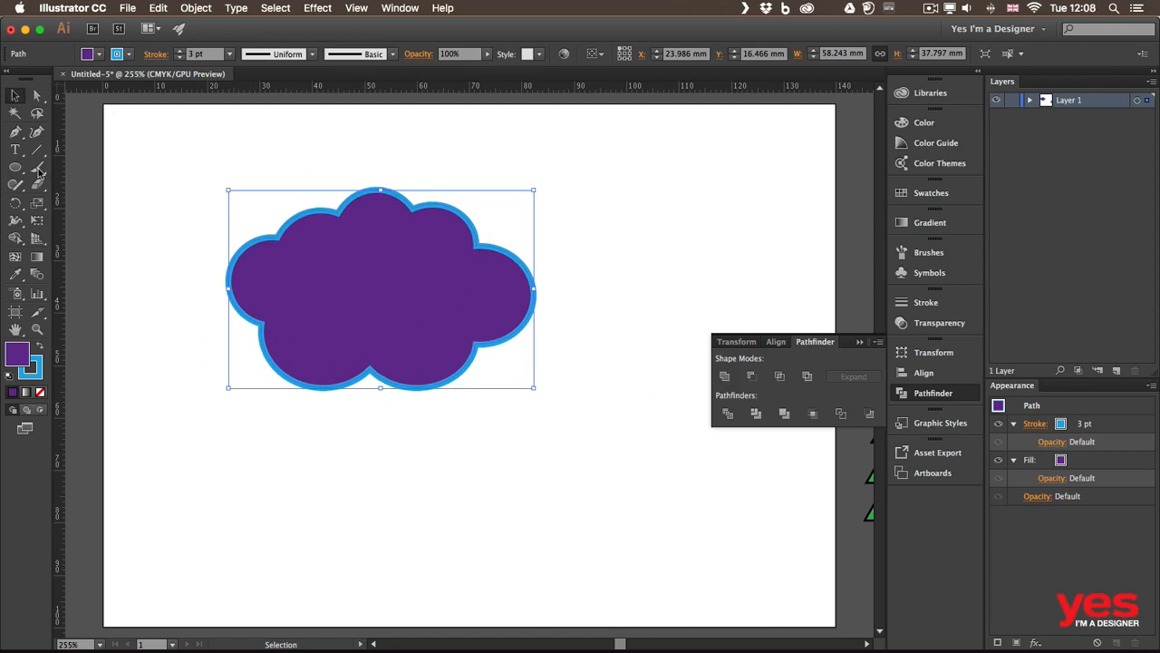
Step: Draw two circles about 6 mm in diameter side by side as eyes and cut them out of the cloud with Minus Front
click(15, 167)
drag(339, 264, 418, 293)
click(15, 96)
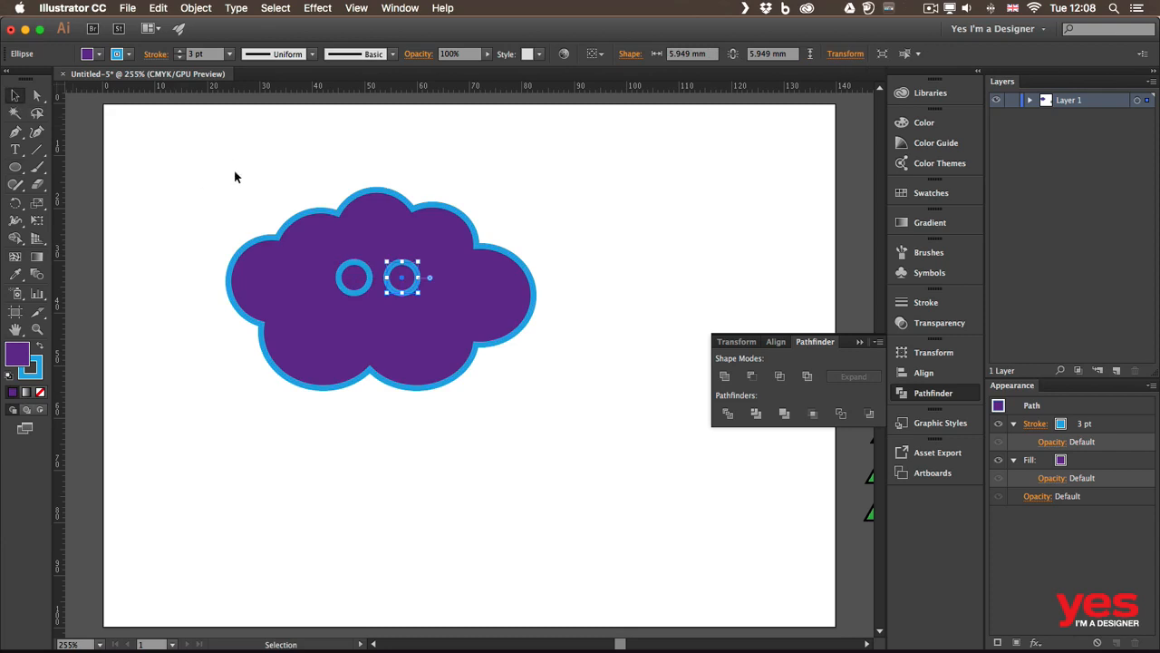
drag(233, 176, 571, 453)
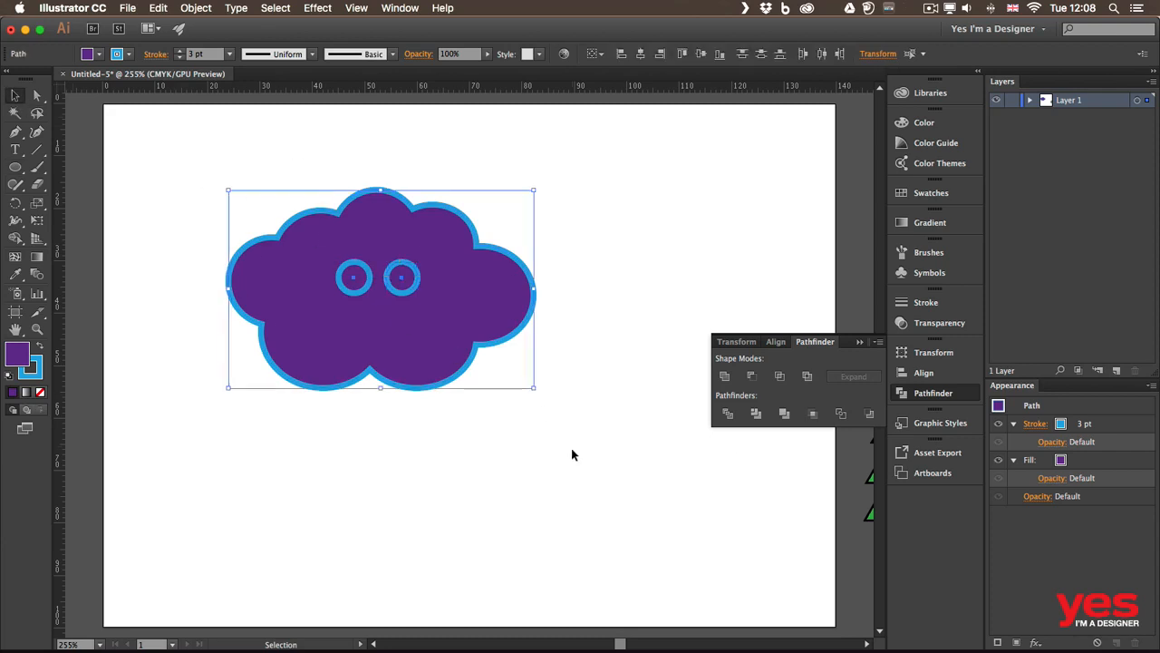
click(753, 379)
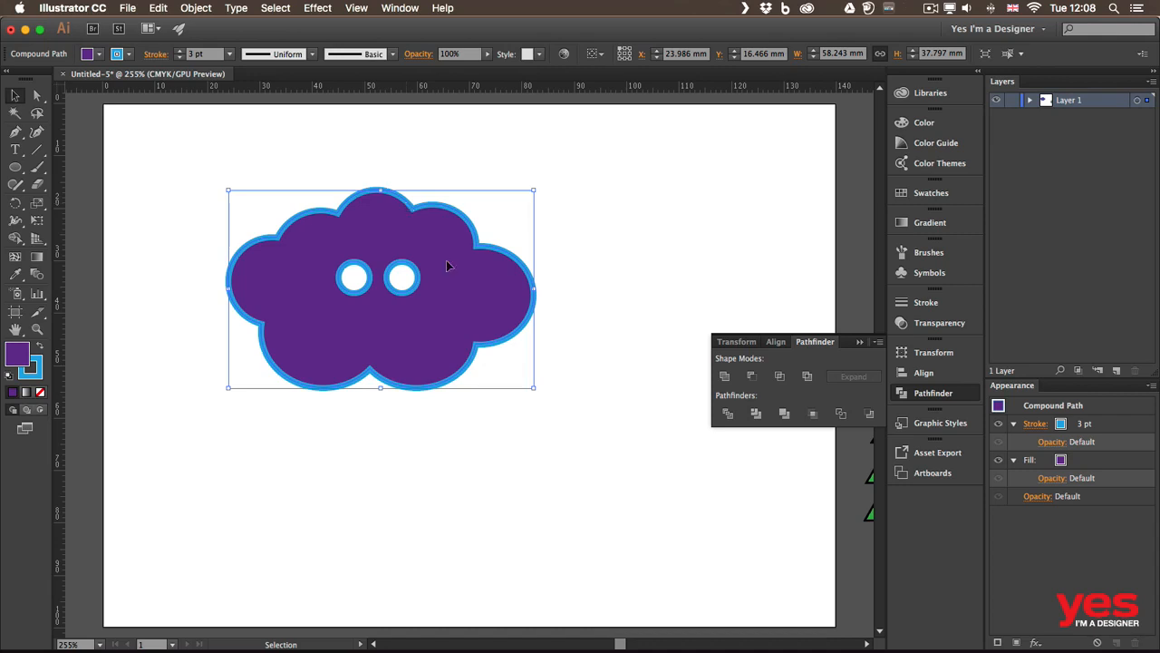
Step: Move the cloud up and to the right, and undo everything back to the nine separate ellipses before Unite
drag(425, 246, 622, 197)
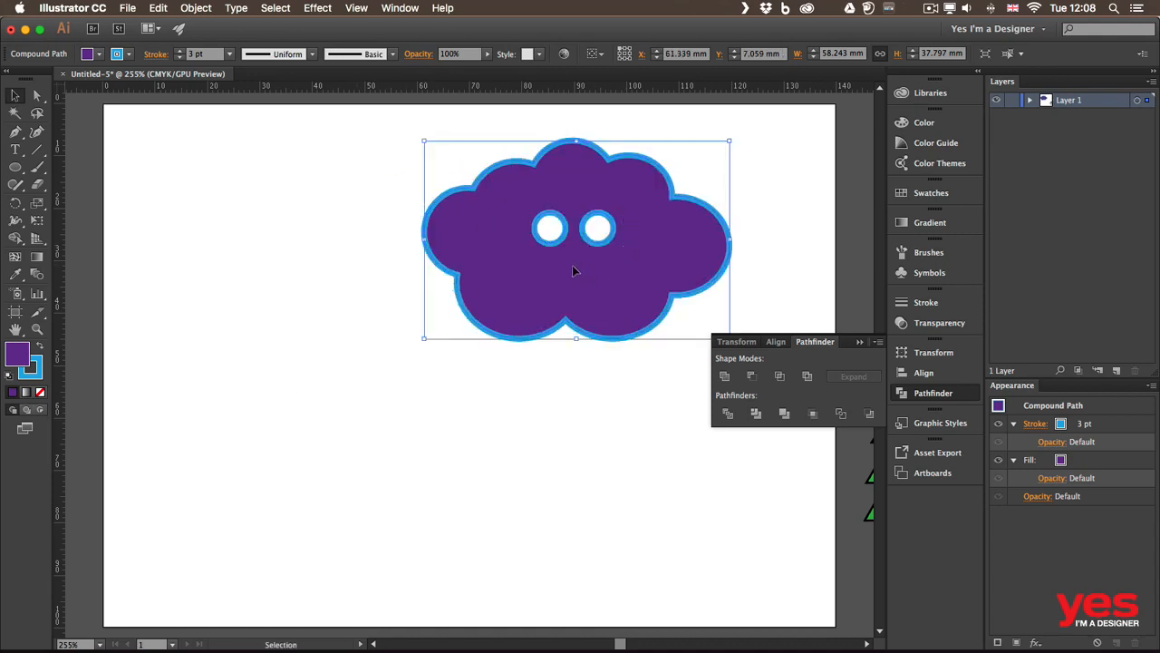
key(super+z)
key(super+z)
key(super+z)
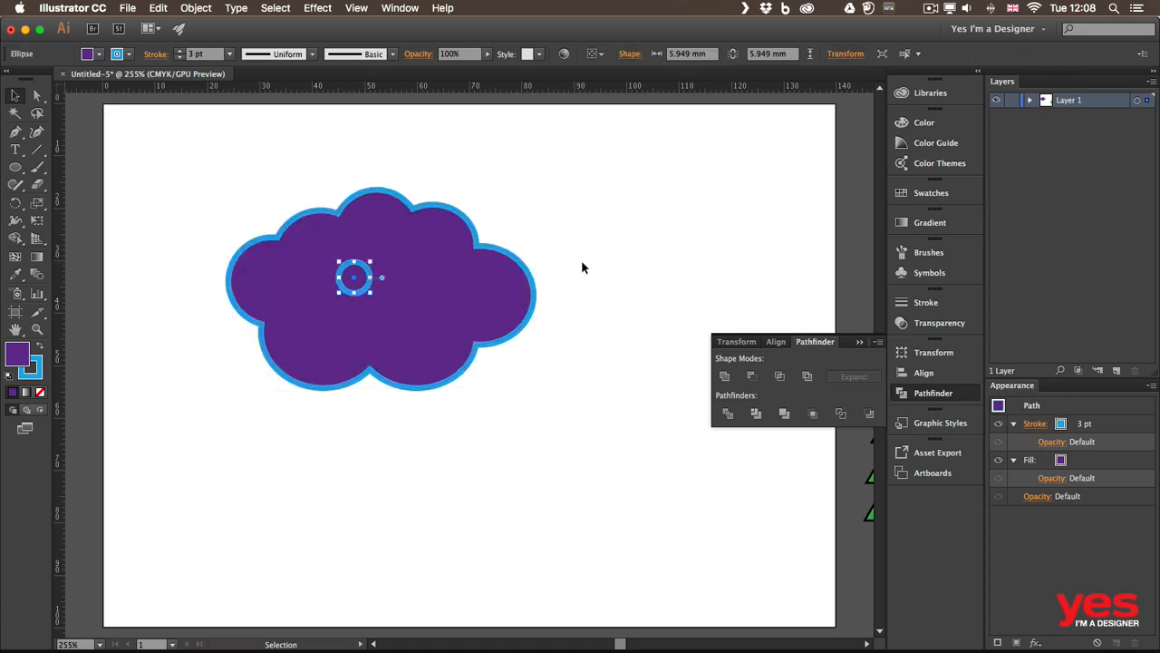
key(super+z)
key(super+z)
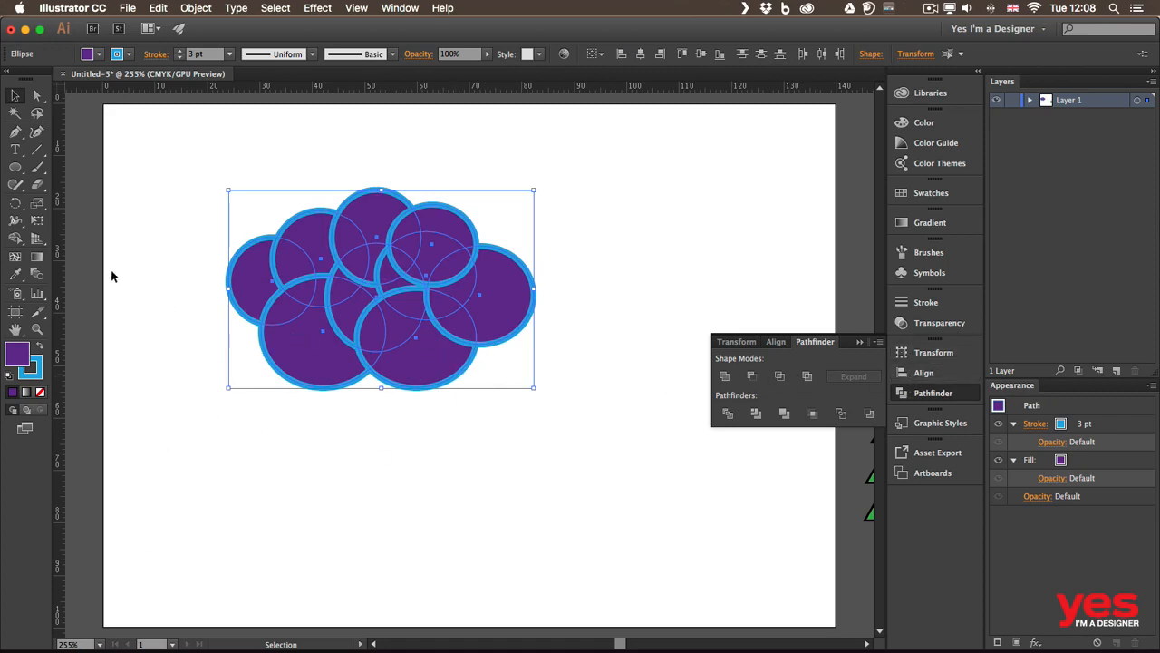
Step: Merge all nine overlapping ellipses into one cloud shape with the Shape Builder tool
click(16, 240)
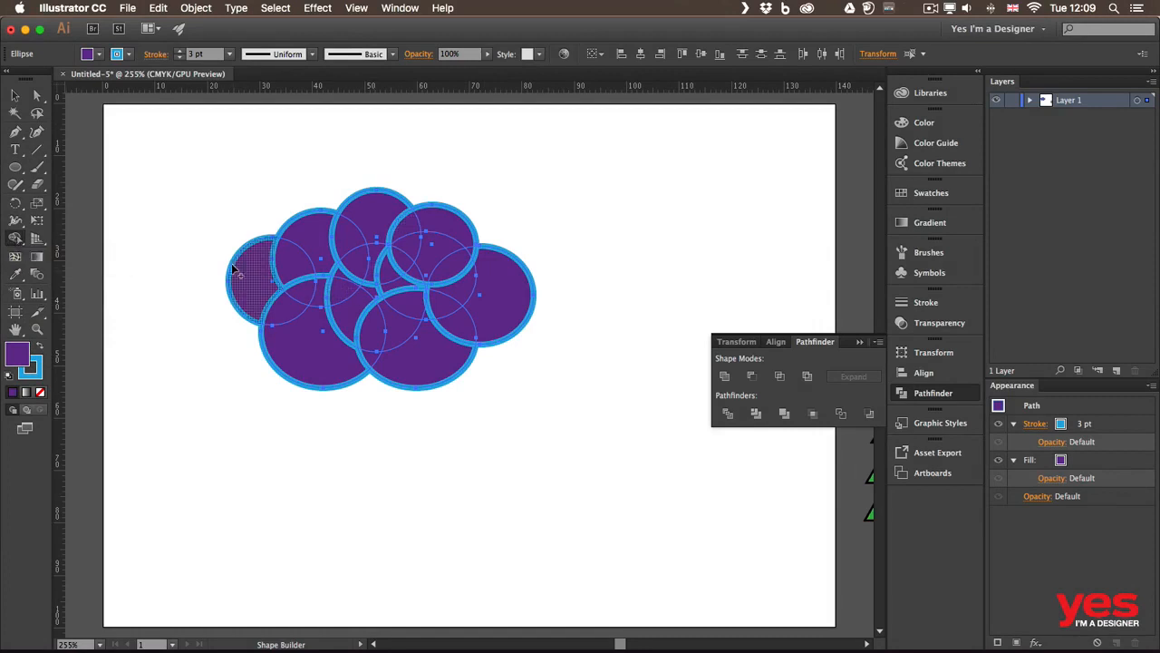
mouse_move(230, 223)
mouse_down()
mouse_move(297, 334)
mouse_move(317, 350)
mouse_move(361, 321)
mouse_move(405, 353)
mouse_move(368, 358)
mouse_move(375, 365)
mouse_up()
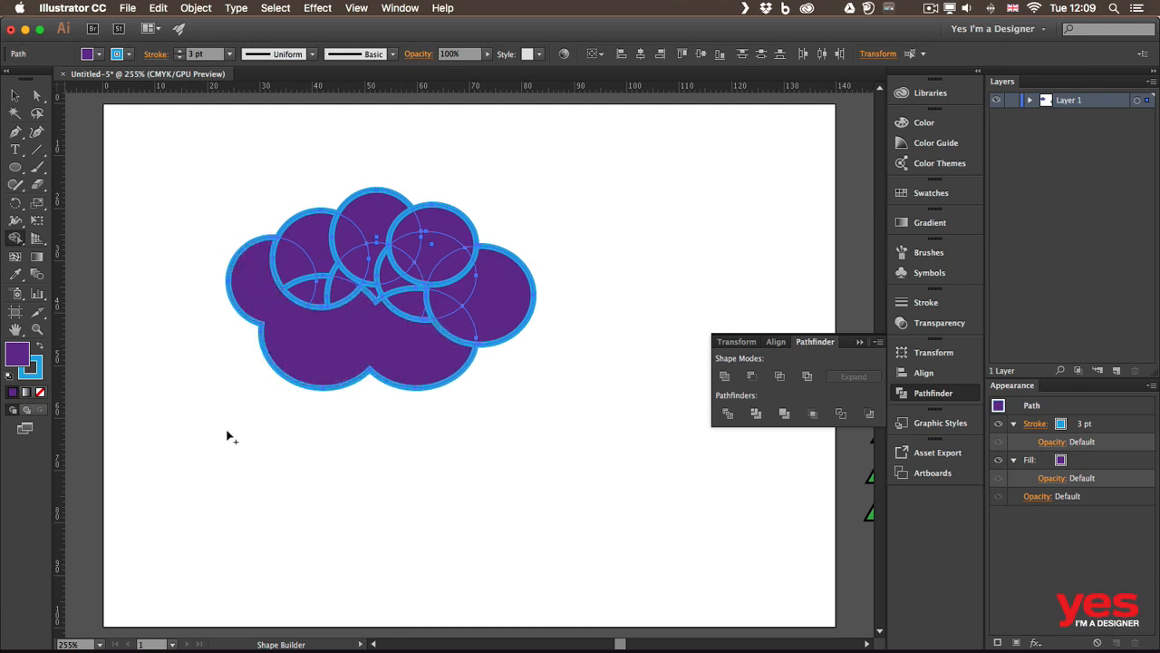
key(shift)
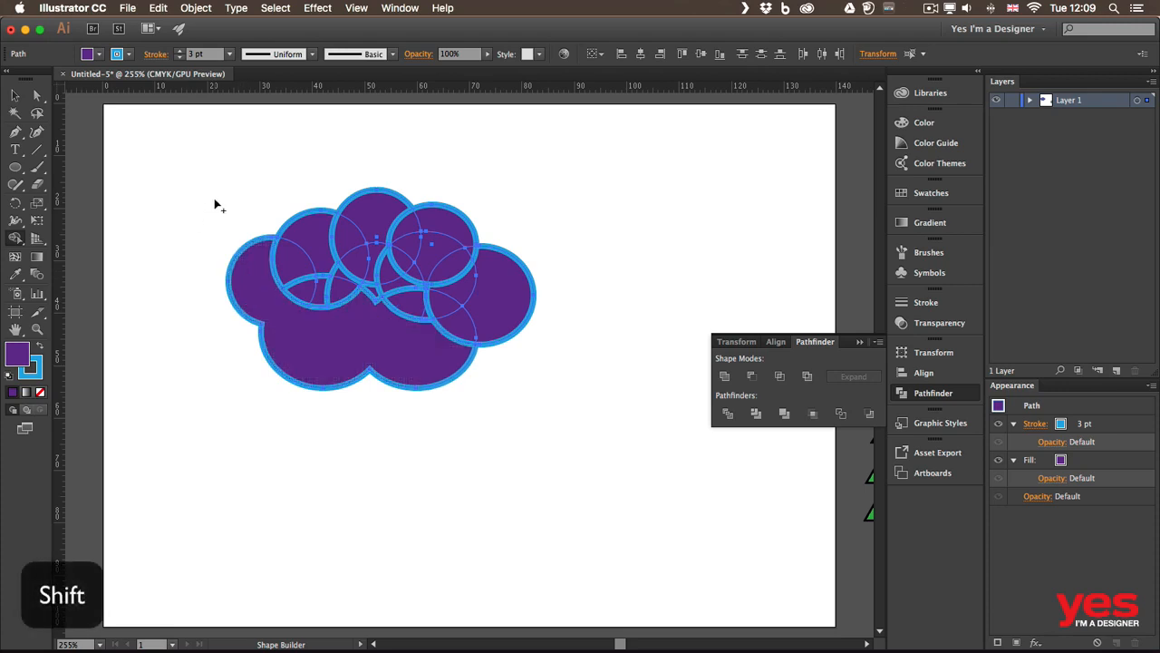
drag(223, 184, 562, 407)
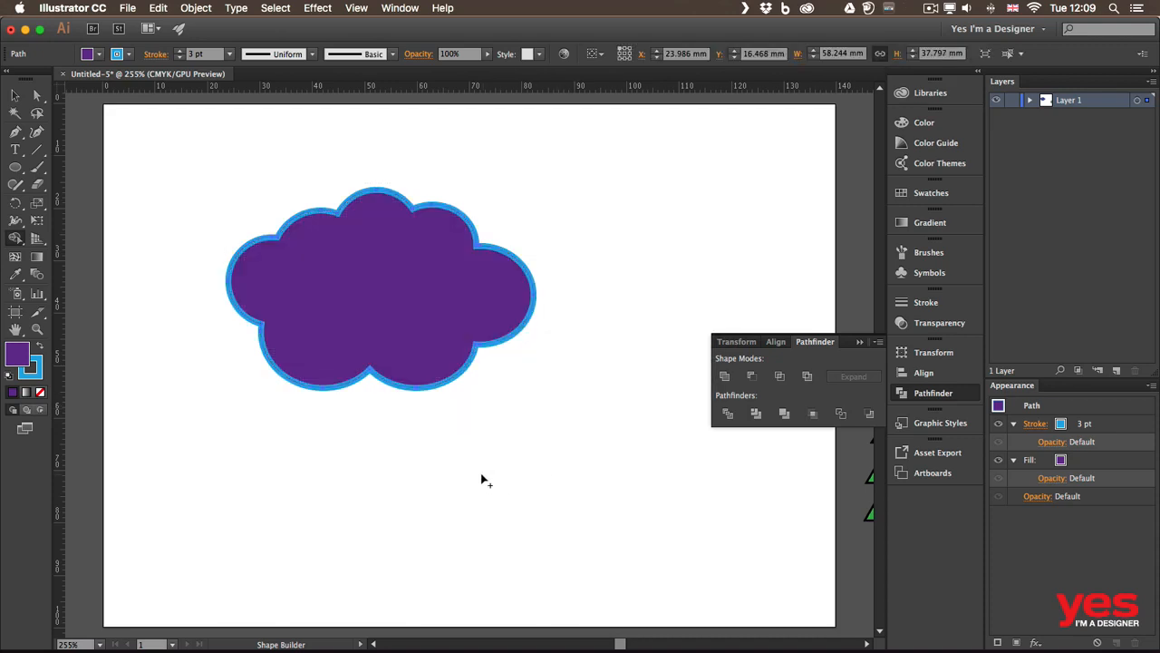
Step: Draw a rectangle about 77 by 22 mm over the lower part of the cloud and fill it with magenta
click(15, 169)
click(90, 167)
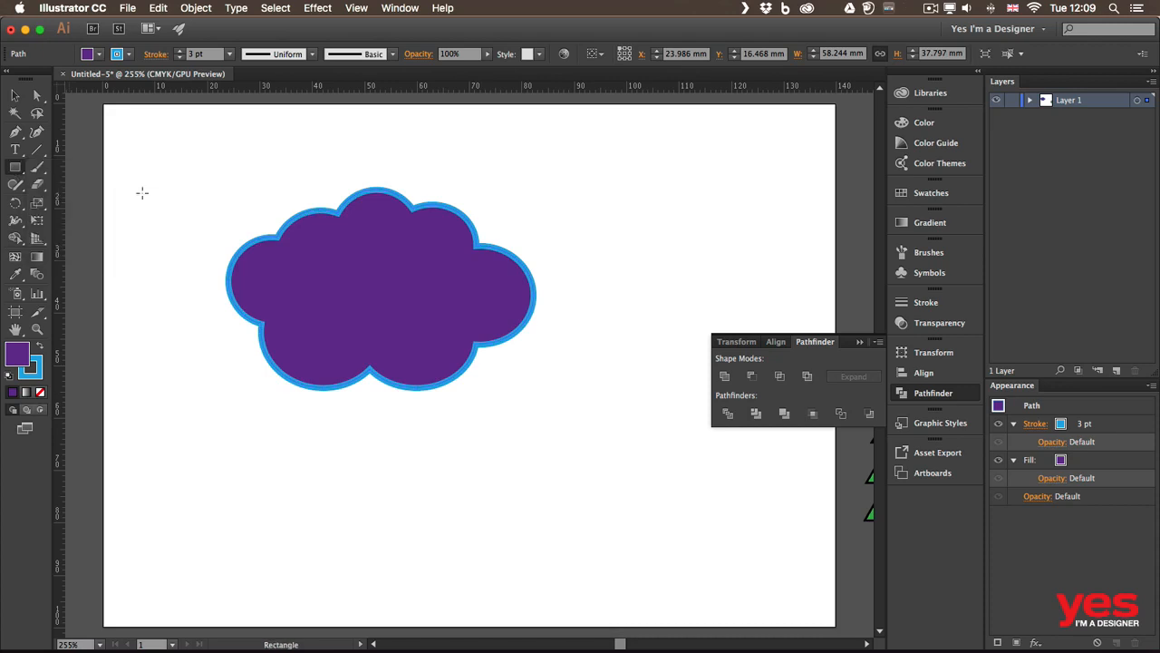
drag(189, 304, 595, 422)
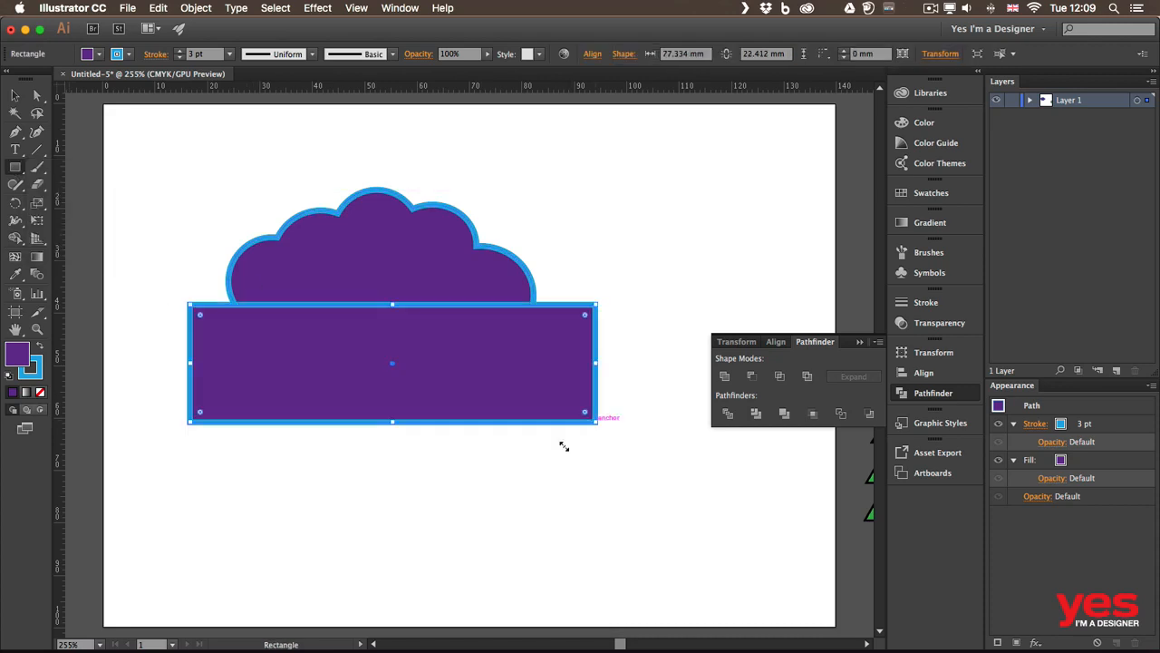
key(v)
click(97, 54)
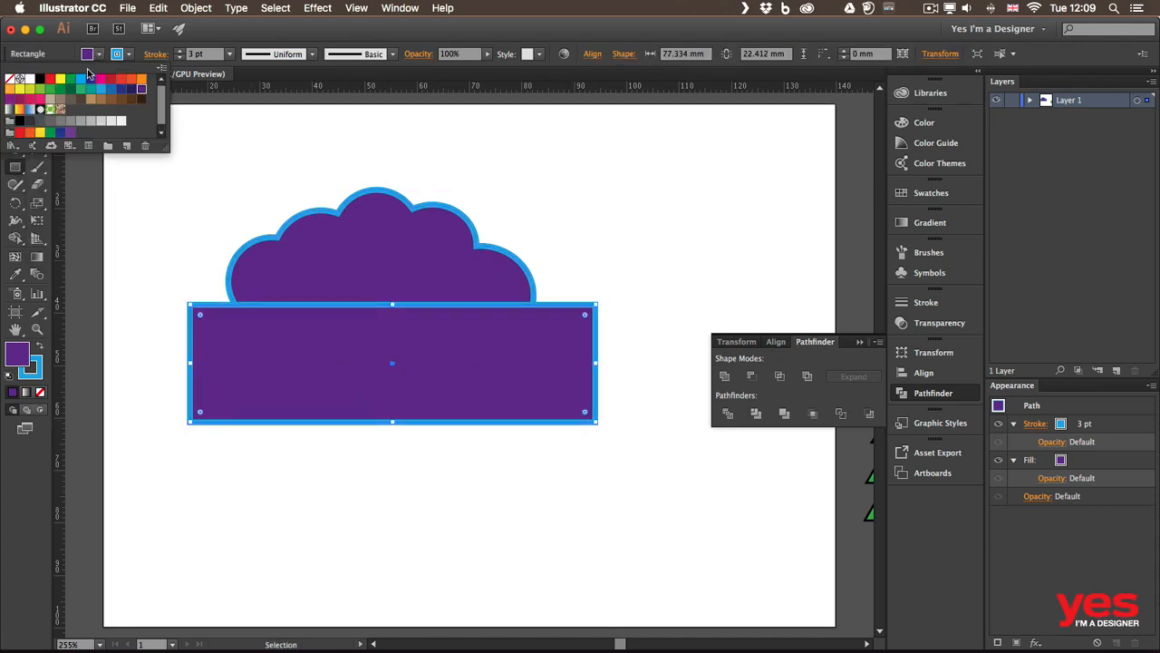
click(101, 83)
click(176, 39)
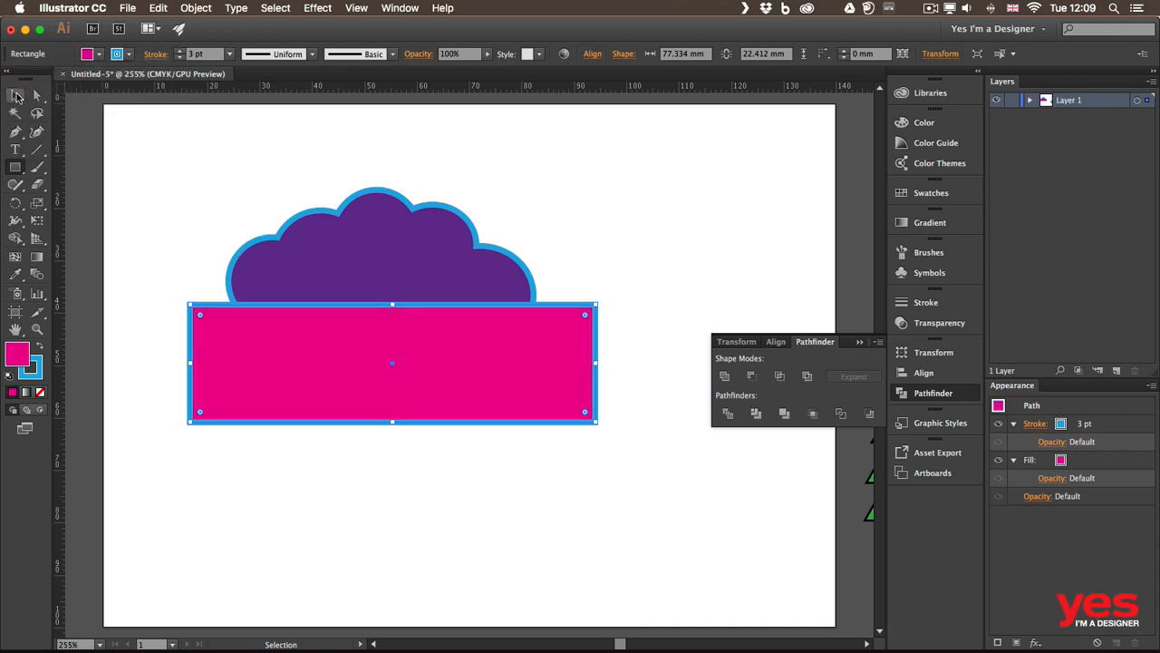
Step: Subtract the magenta rectangle and the cloud area it overlaps with Shape Builder, giving the cloud a flat base
click(15, 96)
drag(226, 179, 394, 382)
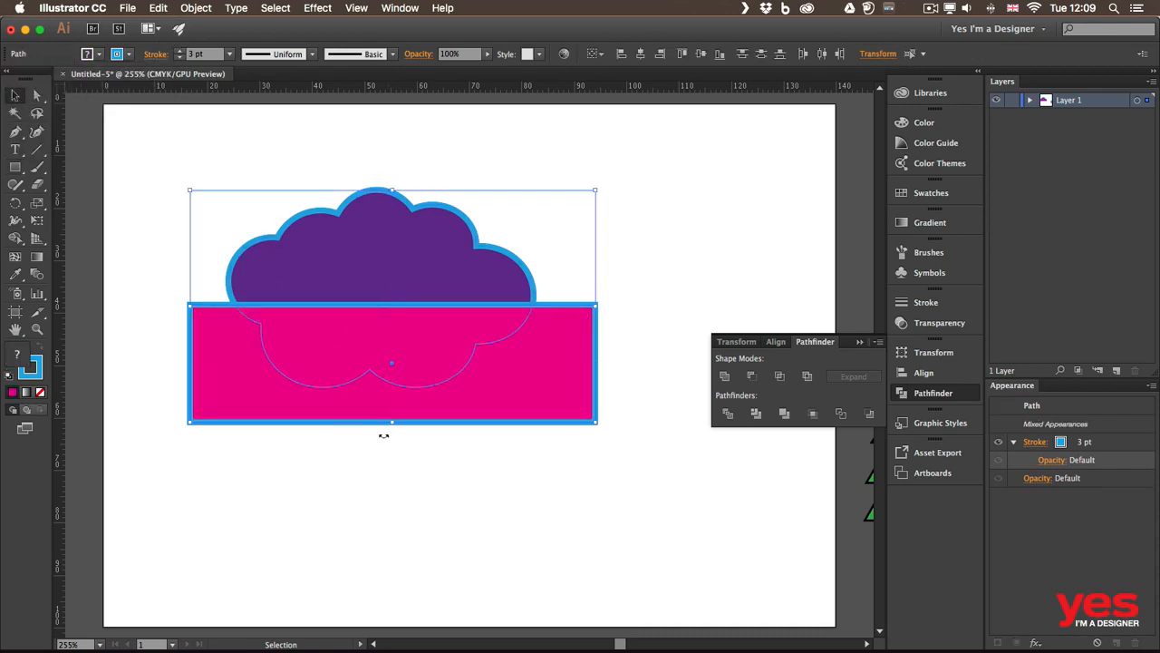
click(16, 239)
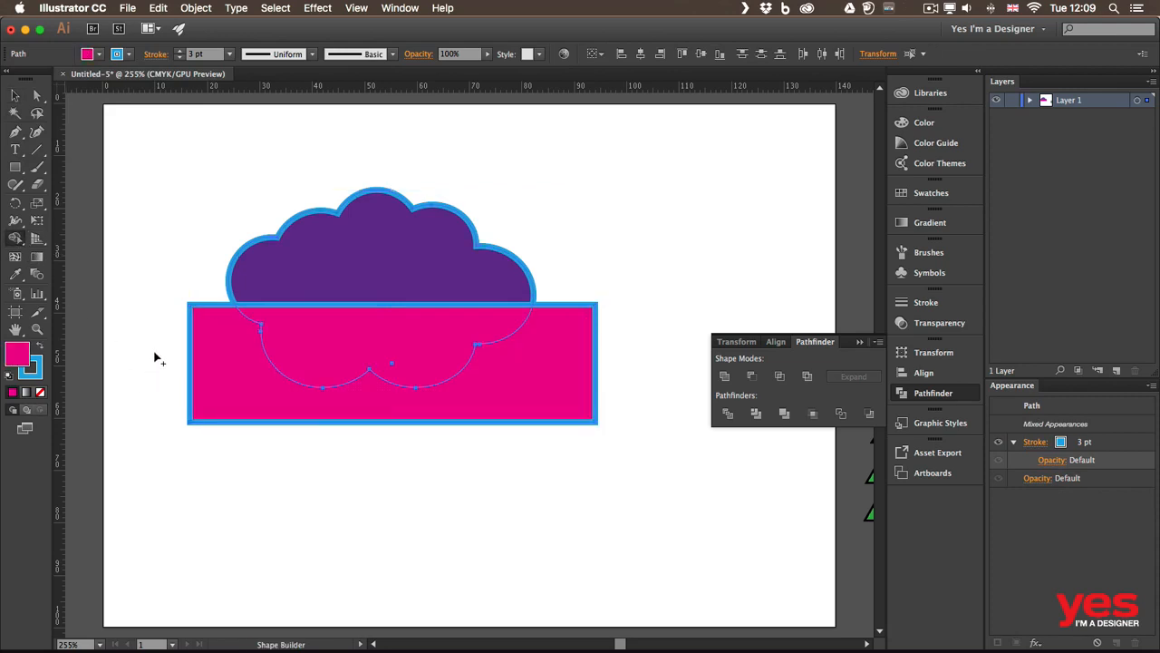
key(alt)
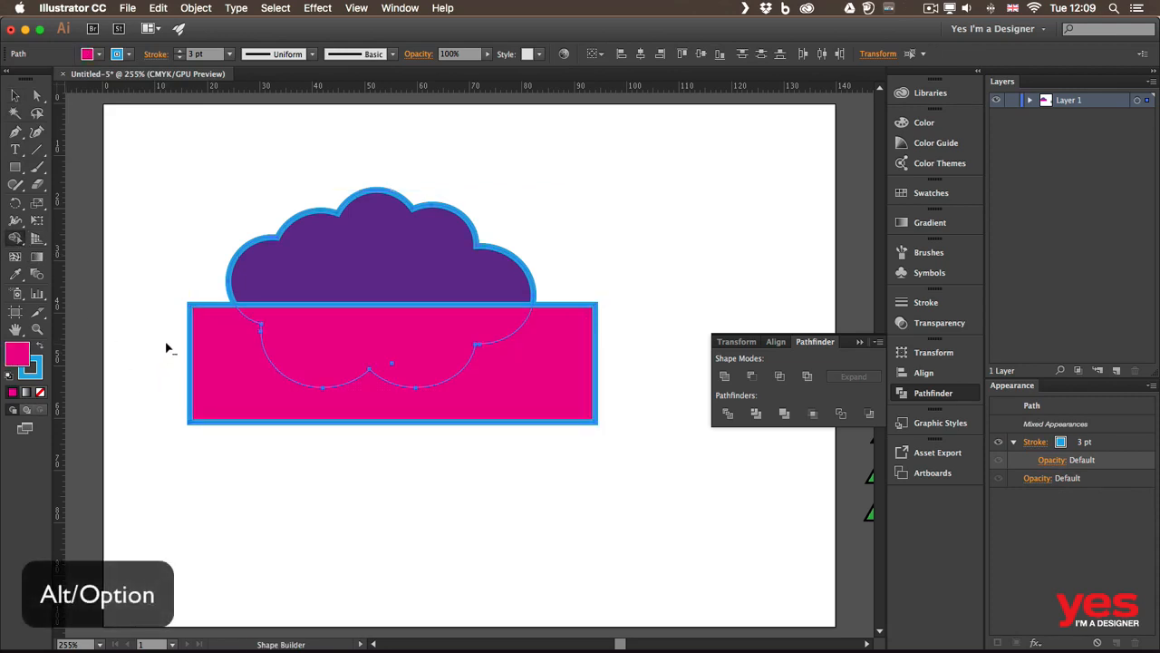
mouse_move(166, 341)
mouse_down()
mouse_move(209, 353)
mouse_move(310, 328)
mouse_up()
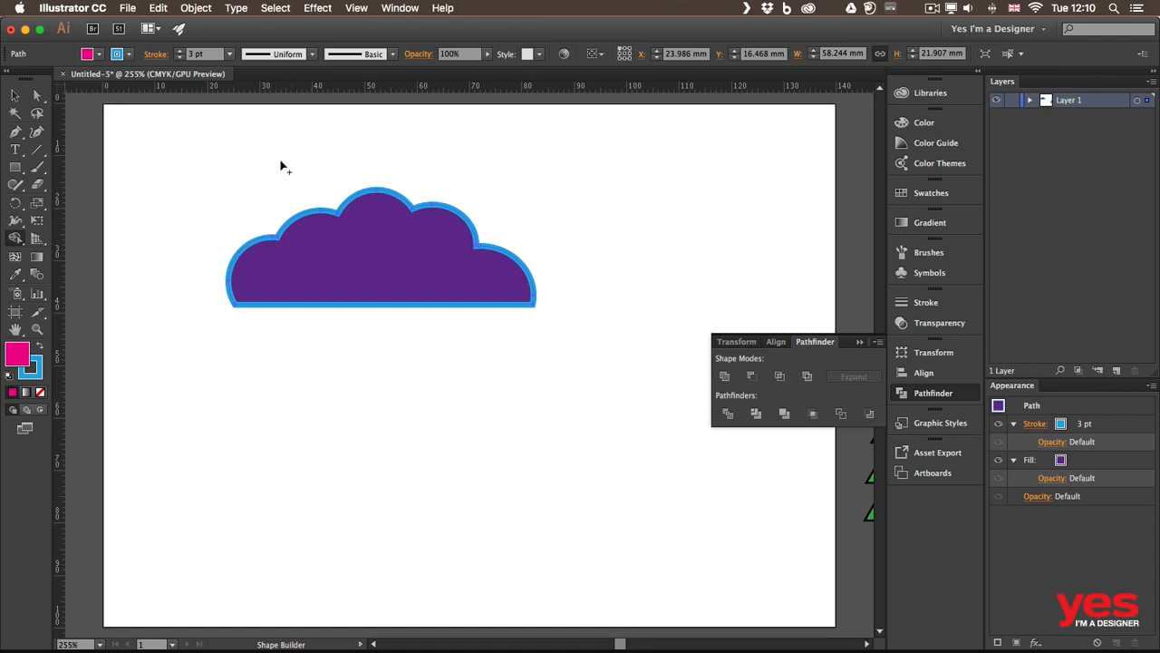
Step: Draw two small circles side by side inside the cloud as eyes
key(l)
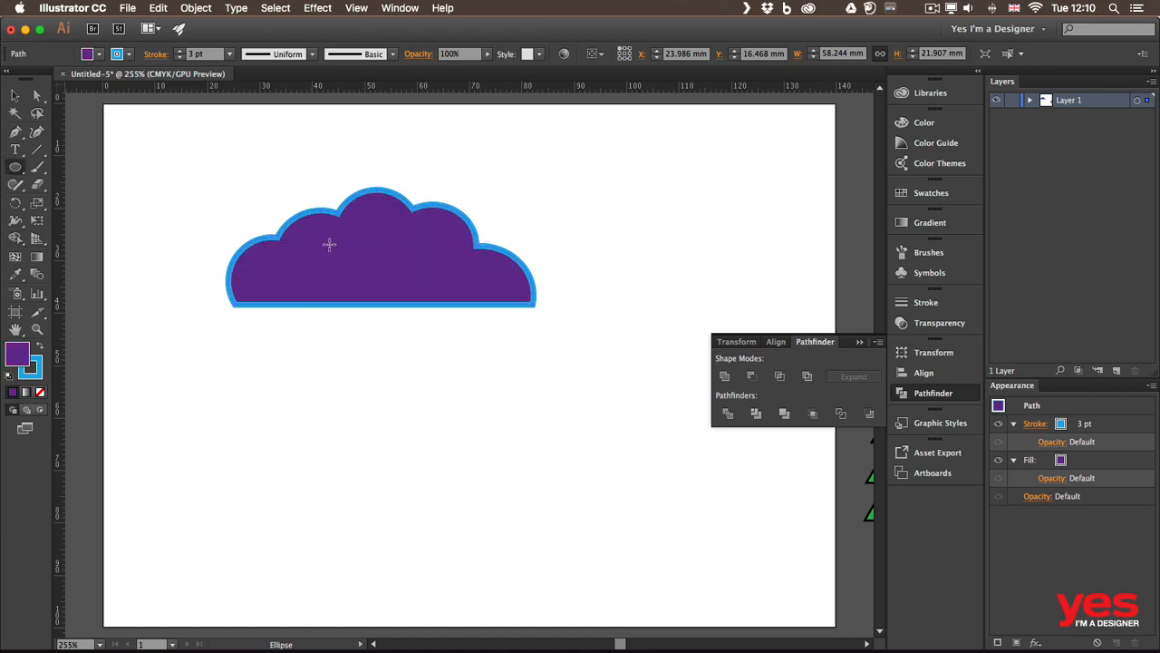
drag(328, 244, 397, 268)
key(v)
click(410, 305)
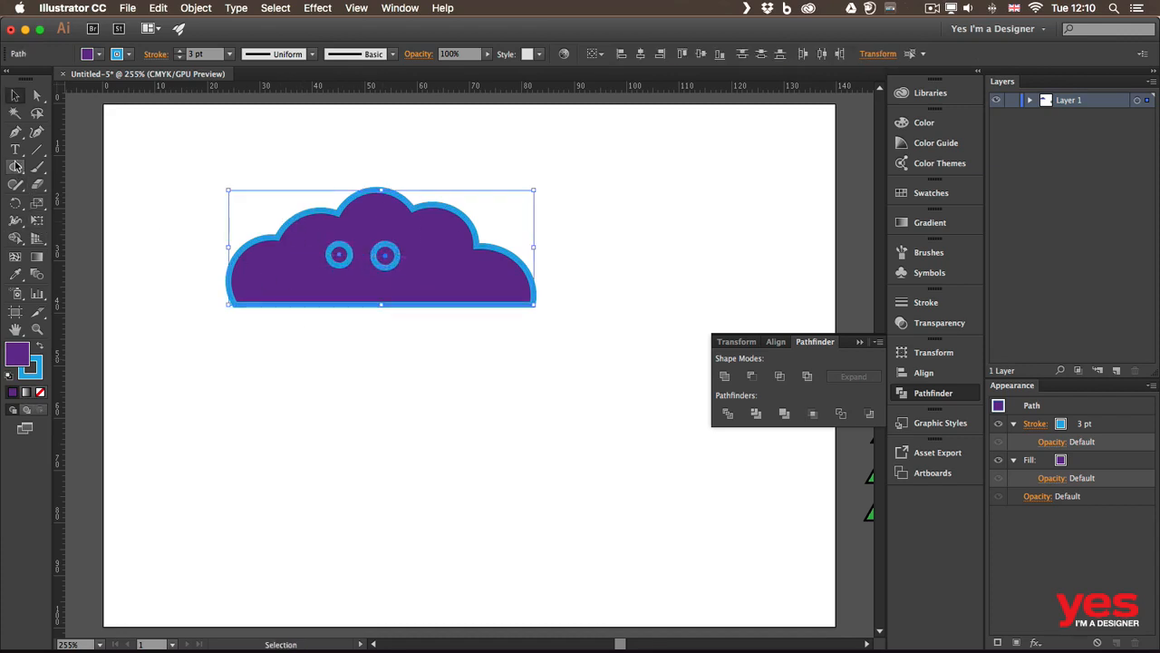
Step: Cut both eye circles out of the cloud with the Shape Builder tool
click(16, 237)
key(super+a)
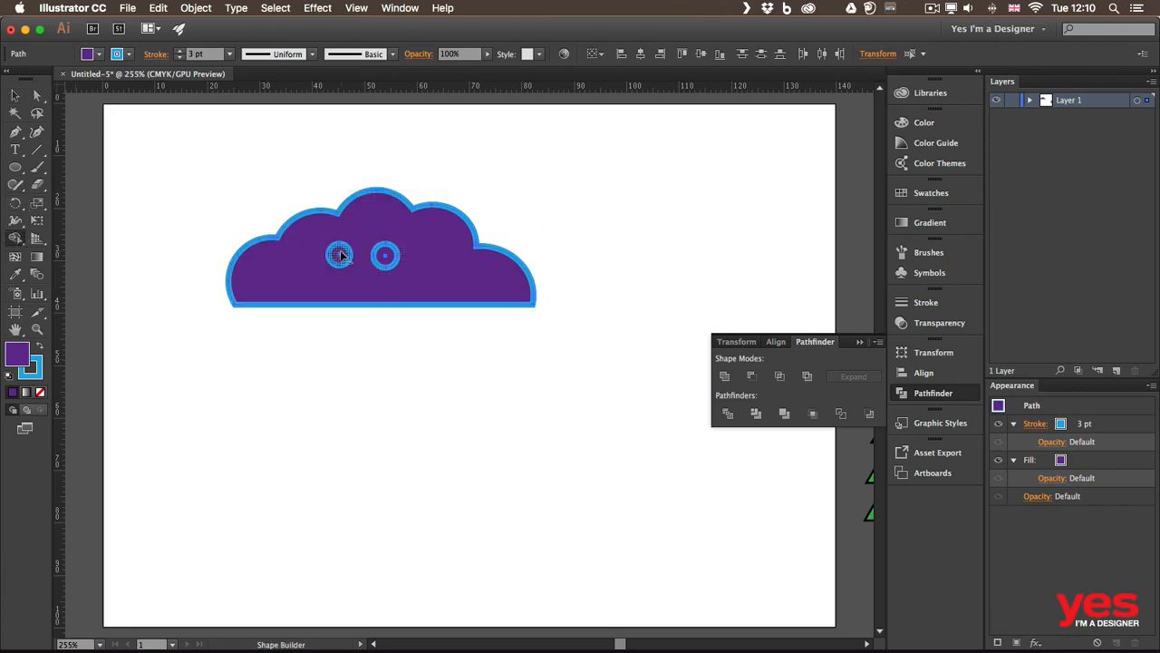
alt+click(341, 256)
alt+click(385, 255)
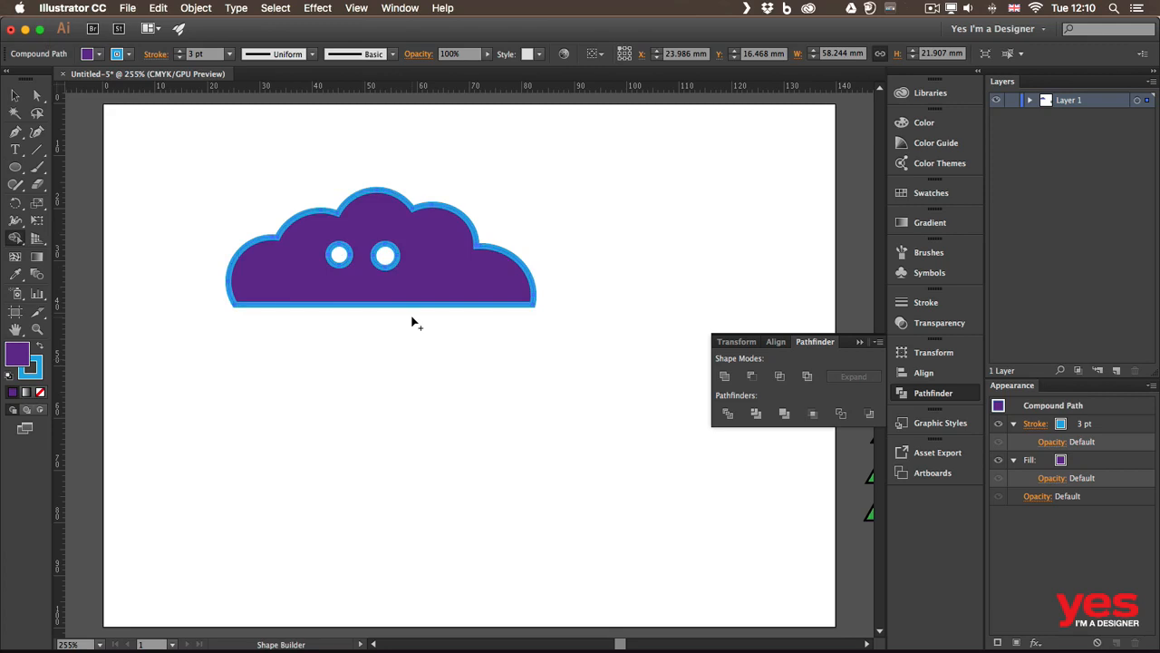
key(v)
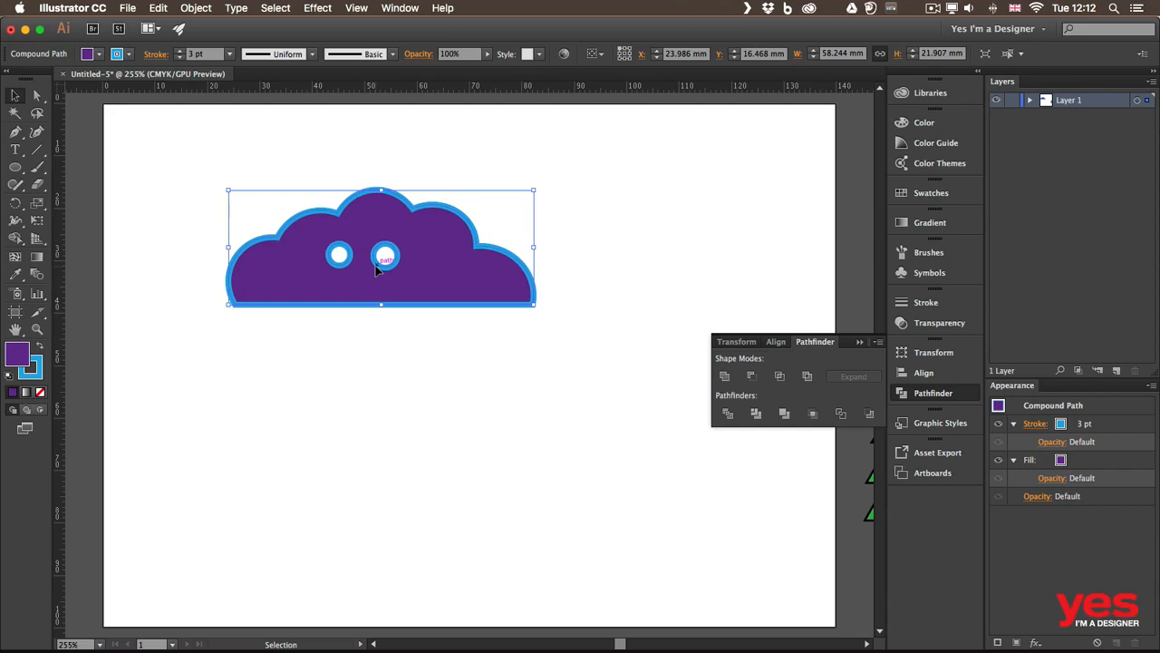
click(196, 8)
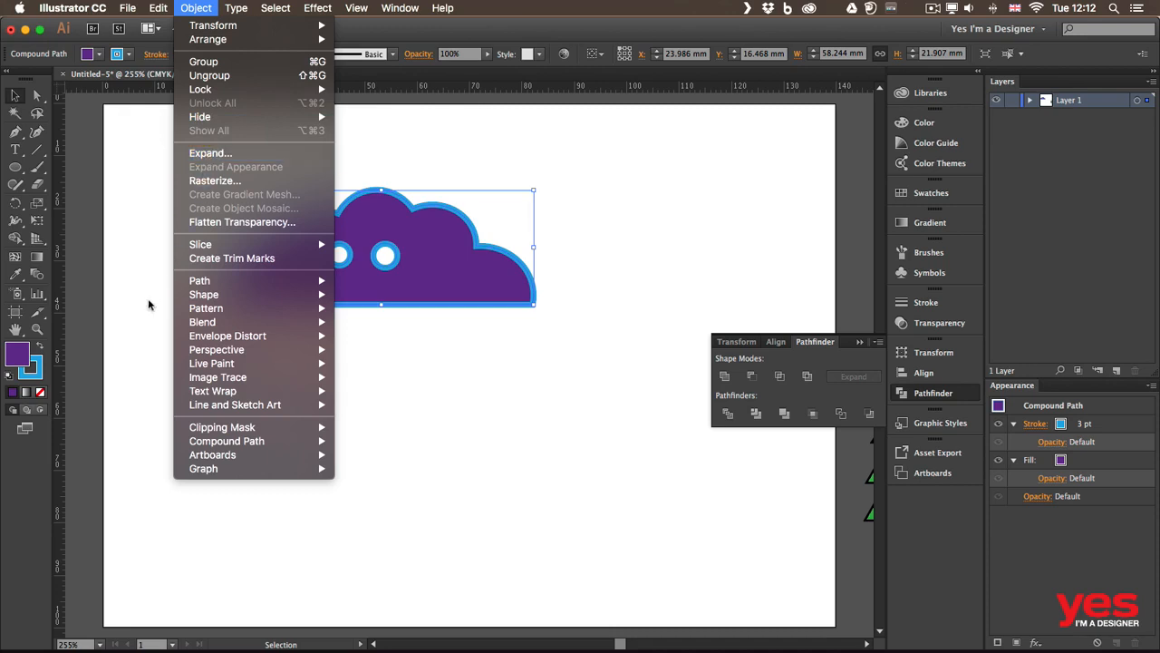
click(112, 426)
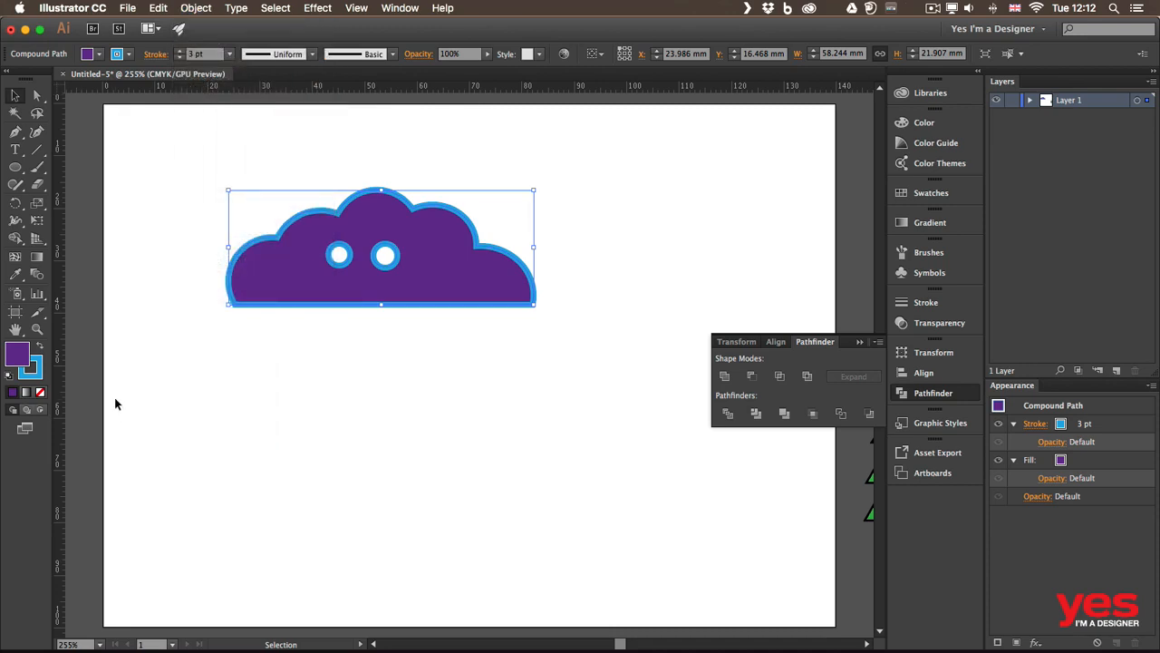
Step: Draw an upright rounded rectangle about 19 by 40.5 mm below the cloud, with its corners rounded to the maximum
click(15, 167)
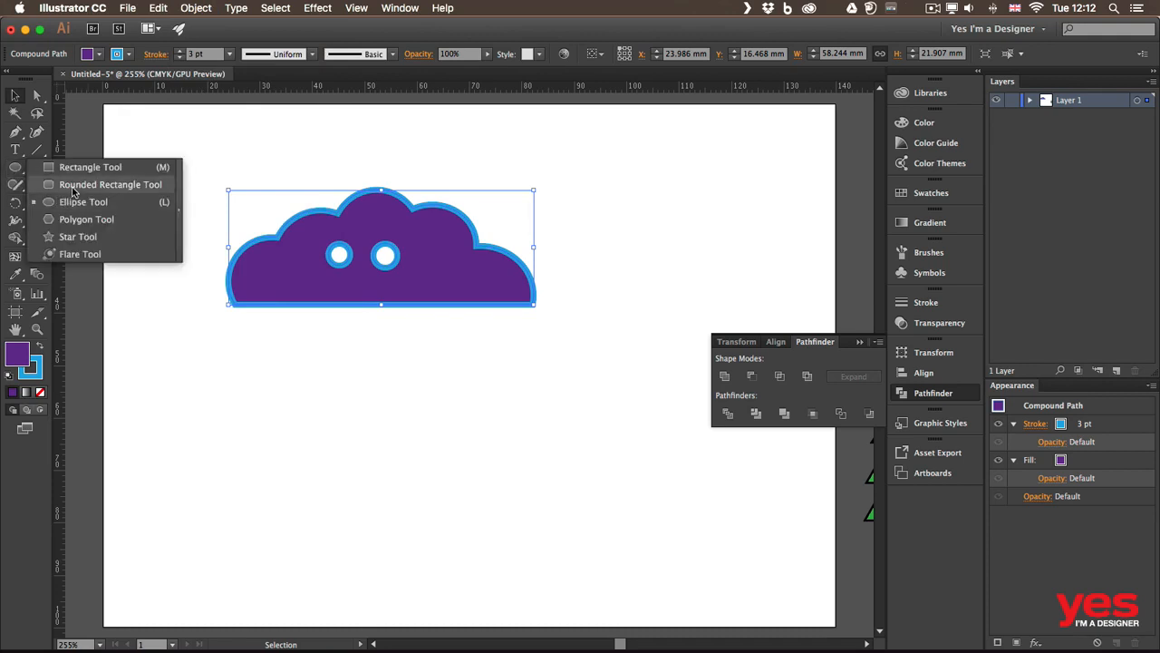
click(71, 186)
mouse_move(299, 375)
mouse_down()
mouse_move(357, 486)
mouse_move(381, 574)
mouse_move(406, 558)
mouse_up()
key(Up)
key(Up)
key(Up)
key(Up)
key(Up)
key(Up)
key(Up)
key(Up)
key(Up)
key(Up)
key(Up)
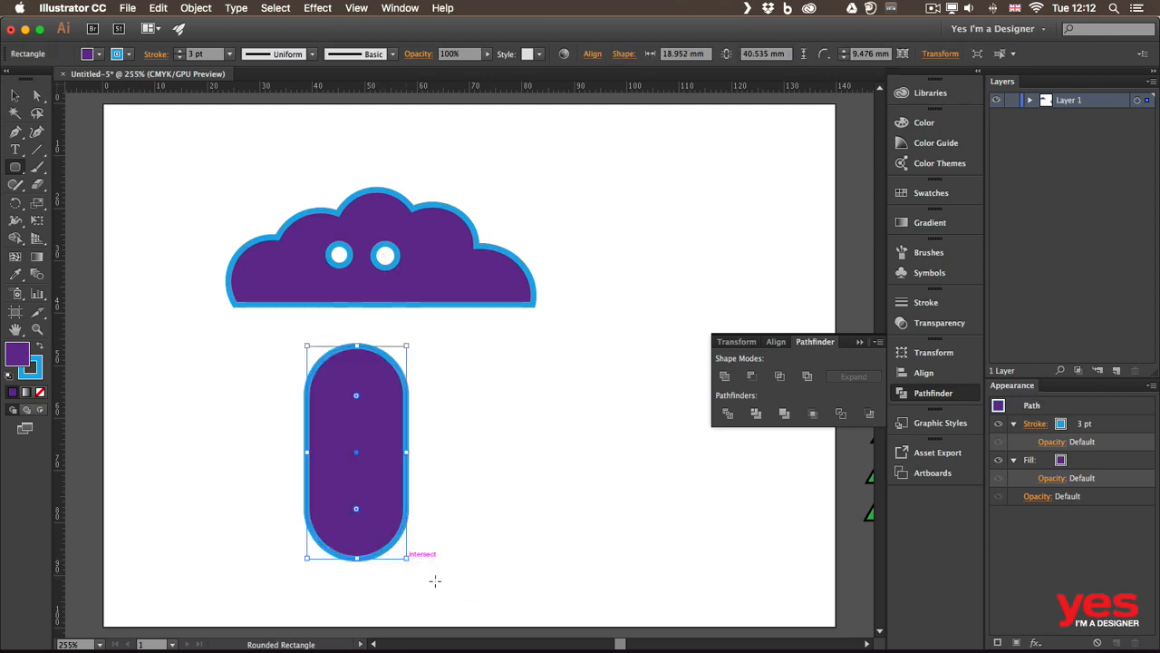
Step: Set the rounded rectangle's stroke weight to 7 pt and its fill to None
click(182, 52)
click(182, 52)
click(182, 52)
click(181, 52)
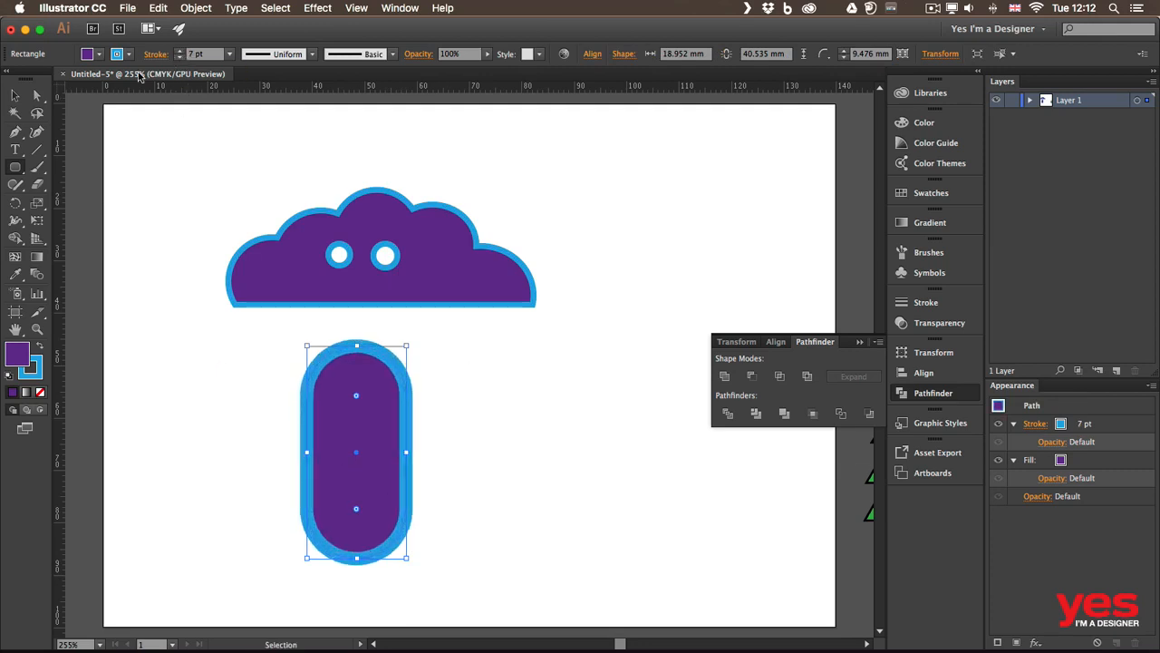
click(101, 55)
click(9, 80)
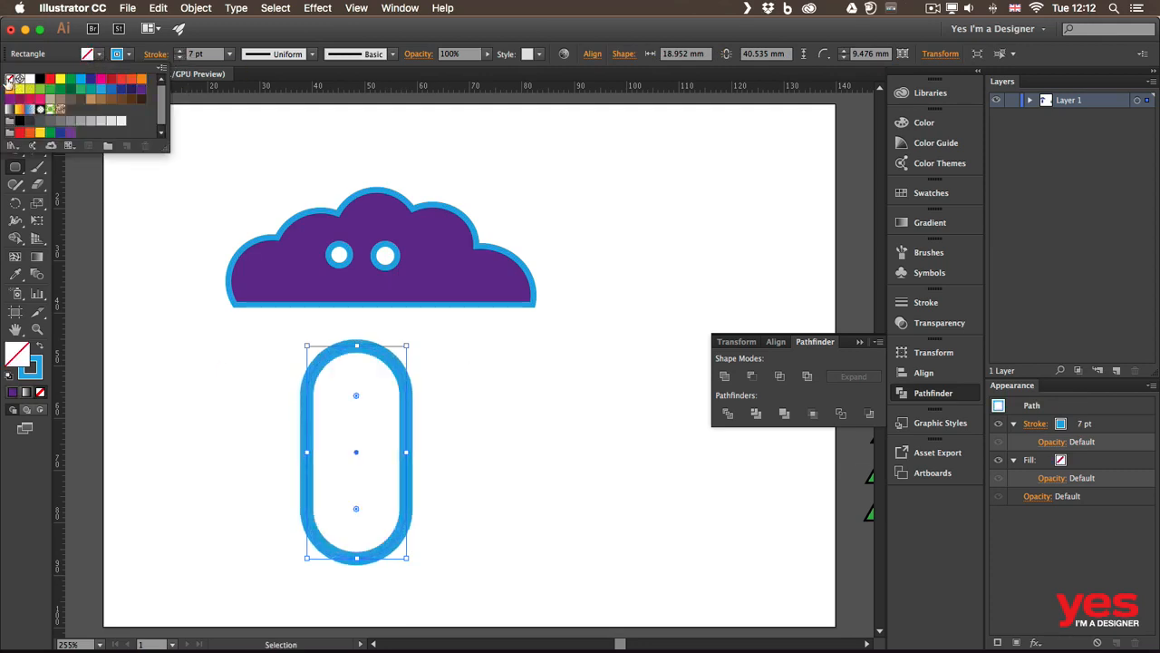
click(218, 35)
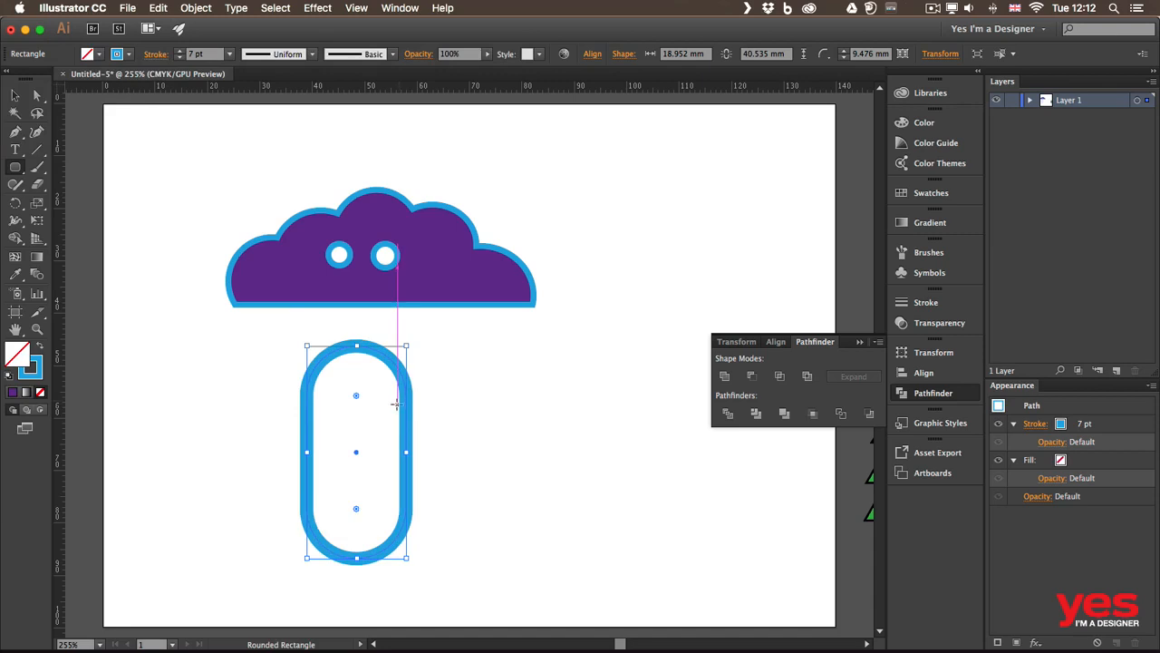
Step: Set the rounded rectangle's stroke weight to 10 pt
click(180, 50)
click(180, 51)
click(179, 51)
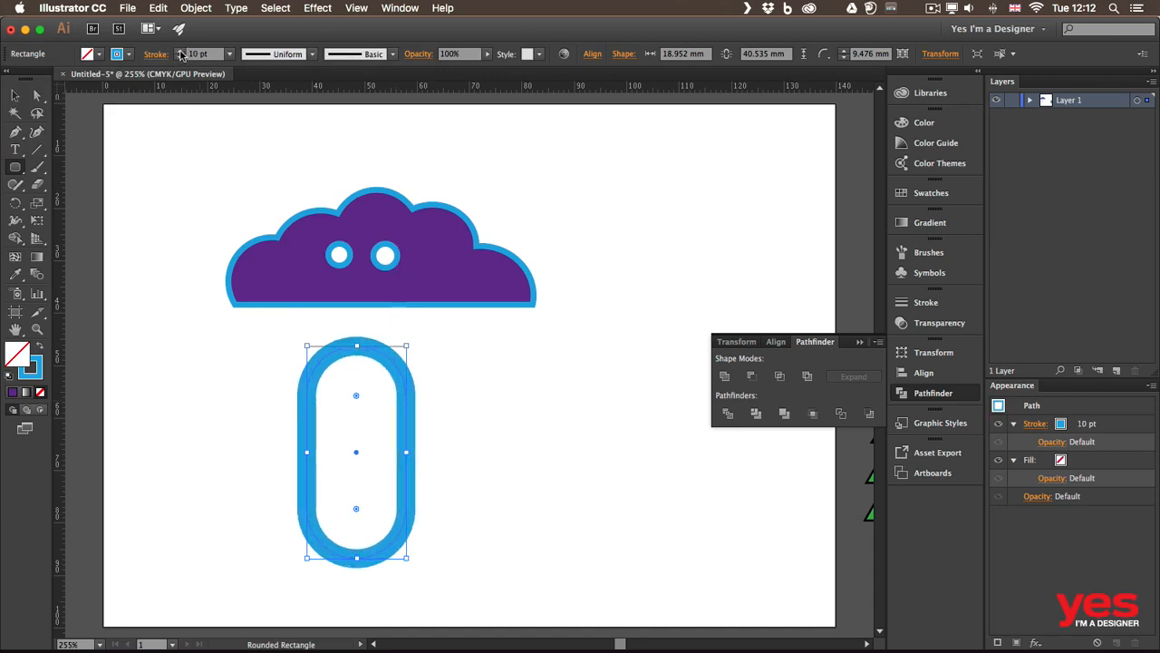
click(181, 52)
click(181, 52)
click(180, 51)
click(181, 57)
click(182, 57)
click(182, 57)
click(180, 58)
click(180, 51)
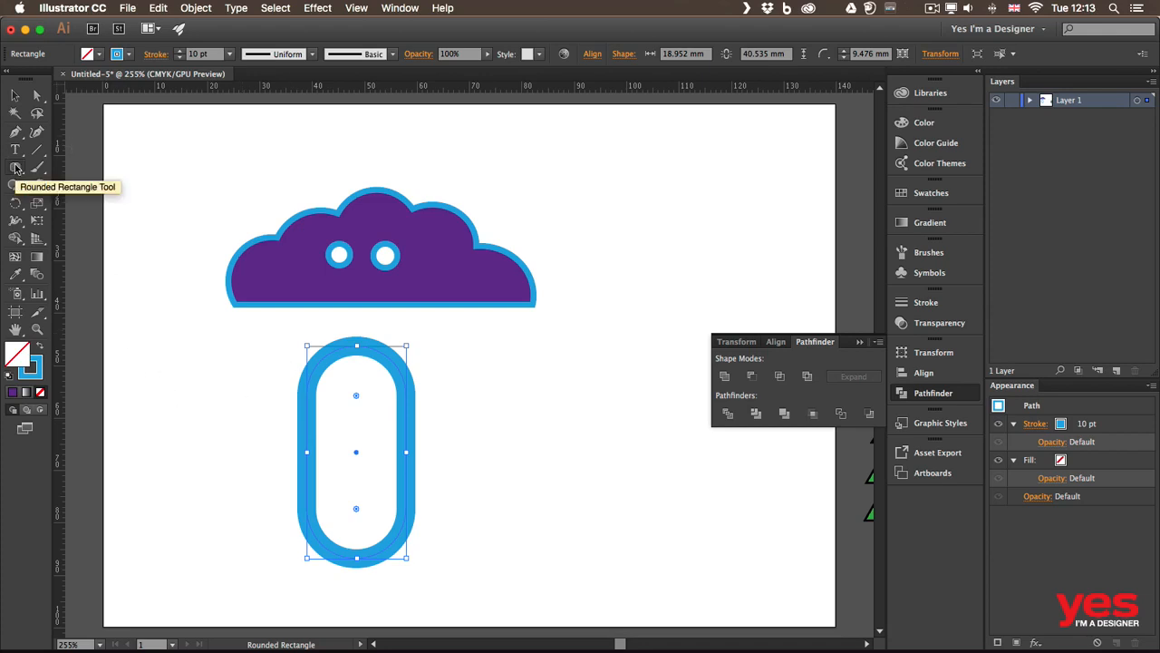
Step: Draw a rectangle about 49 by 14 mm across the rounded rectangle's middle, with CMYK Yellow fill and no stroke
drag(15, 169, 76, 169)
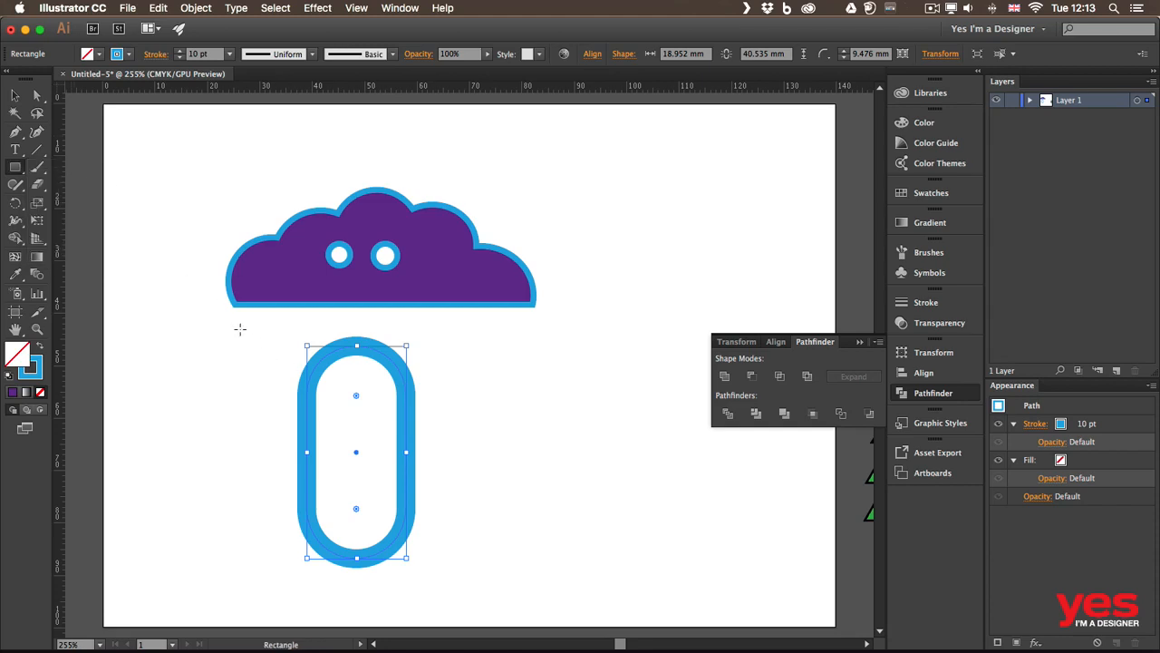
drag(233, 407, 489, 480)
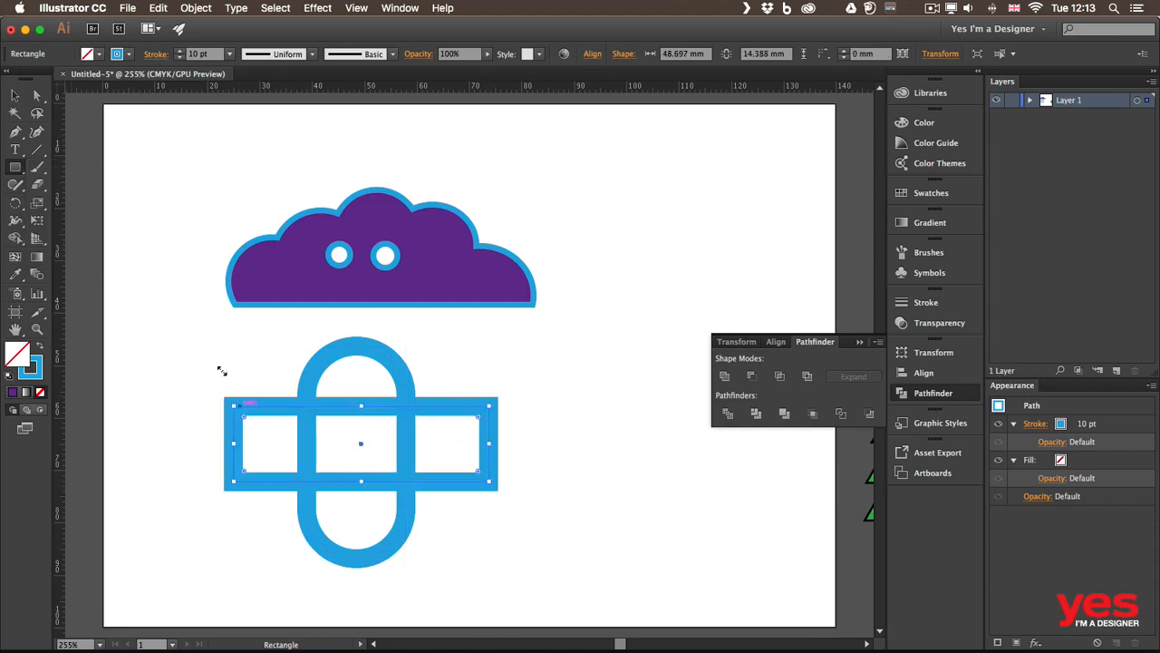
click(101, 56)
click(101, 56)
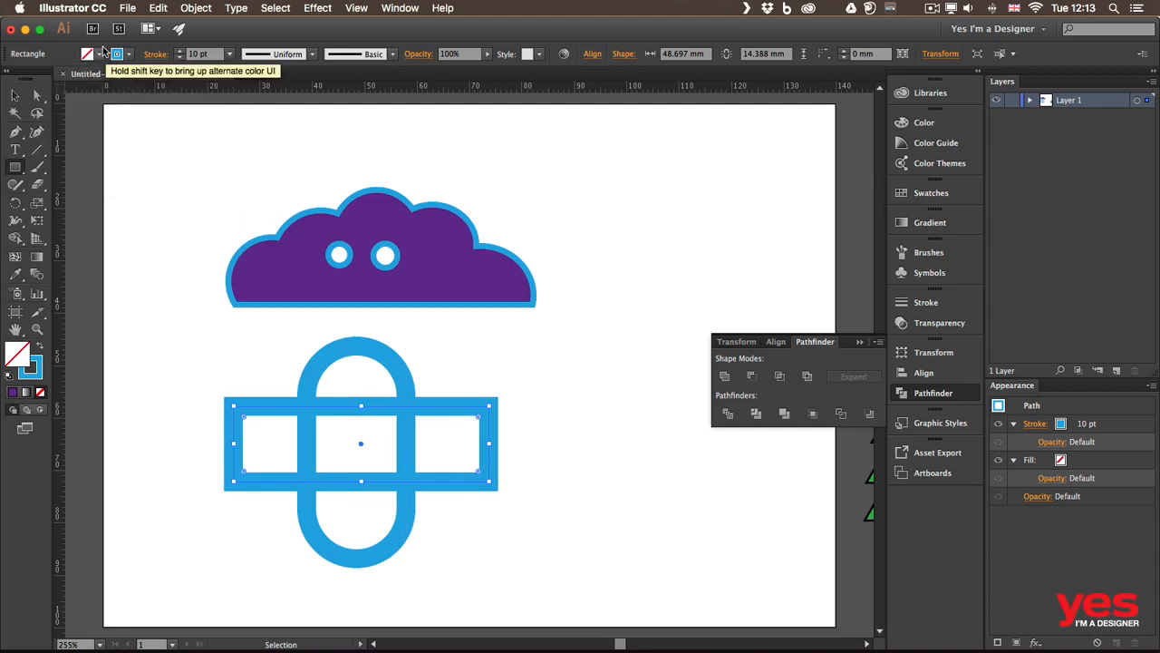
key(shift+x)
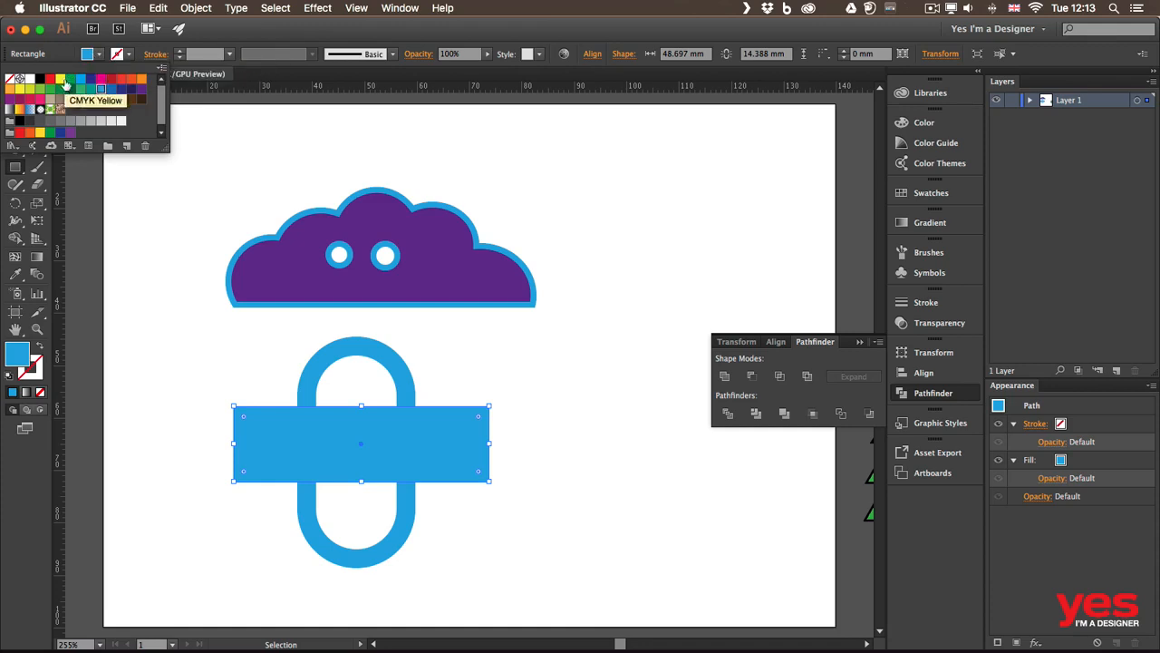
click(58, 83)
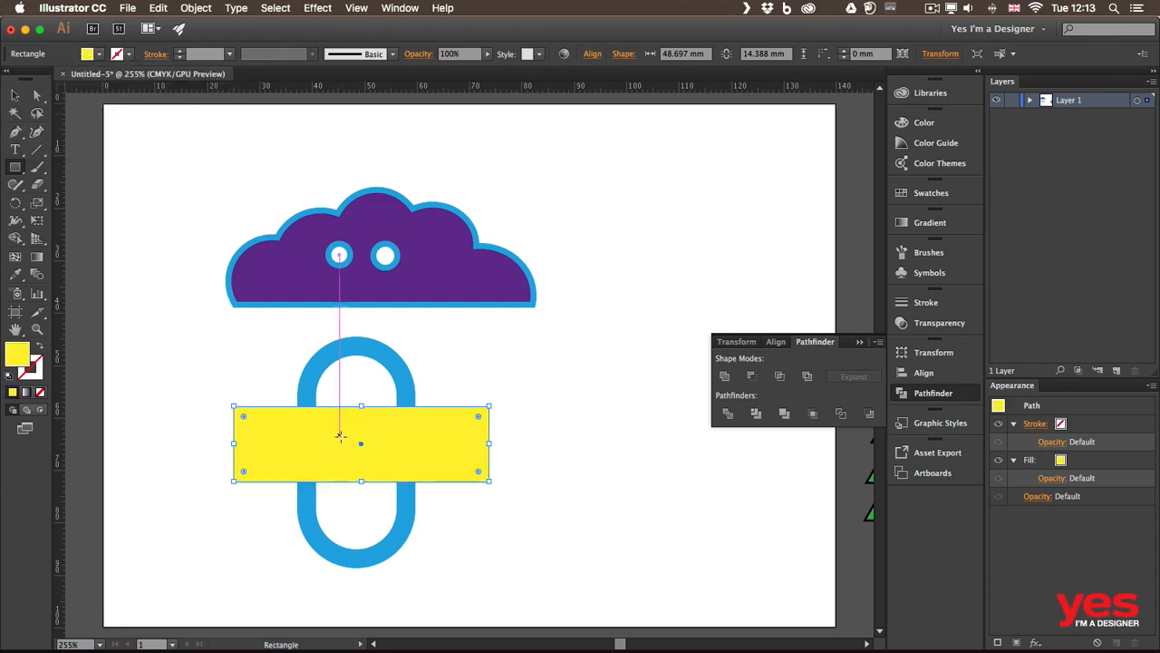
Step: Try to cut the yellow rectangle out of the unexpanded stroked rounded rectangle with Shape Builder, and undo the cut
click(15, 96)
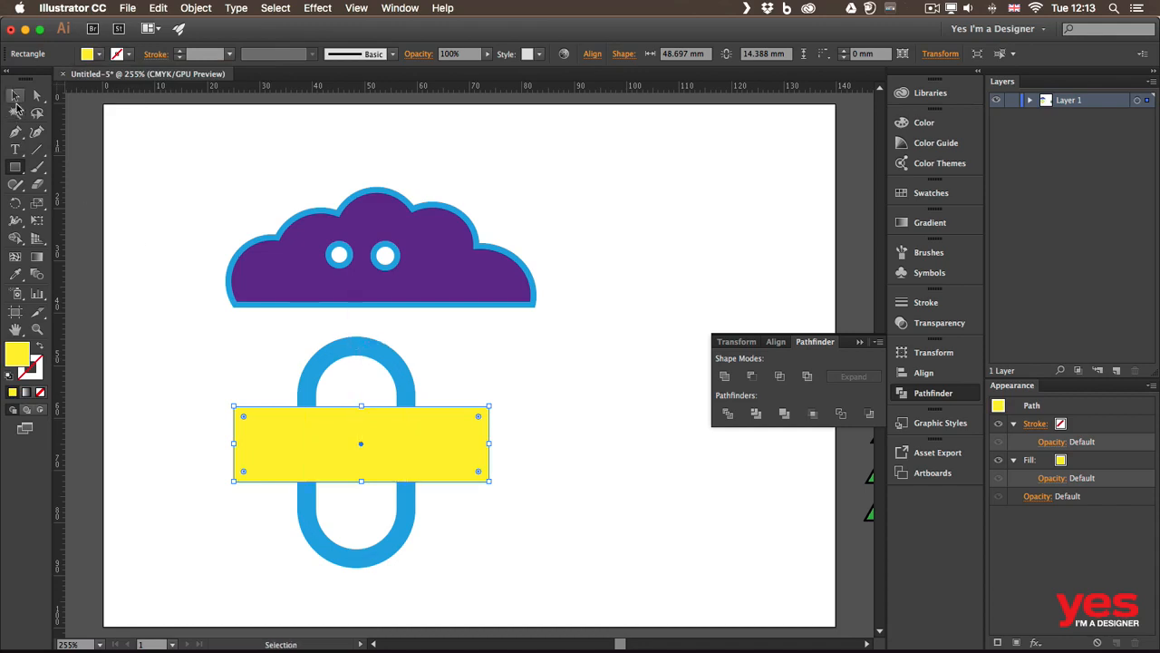
drag(201, 365, 549, 439)
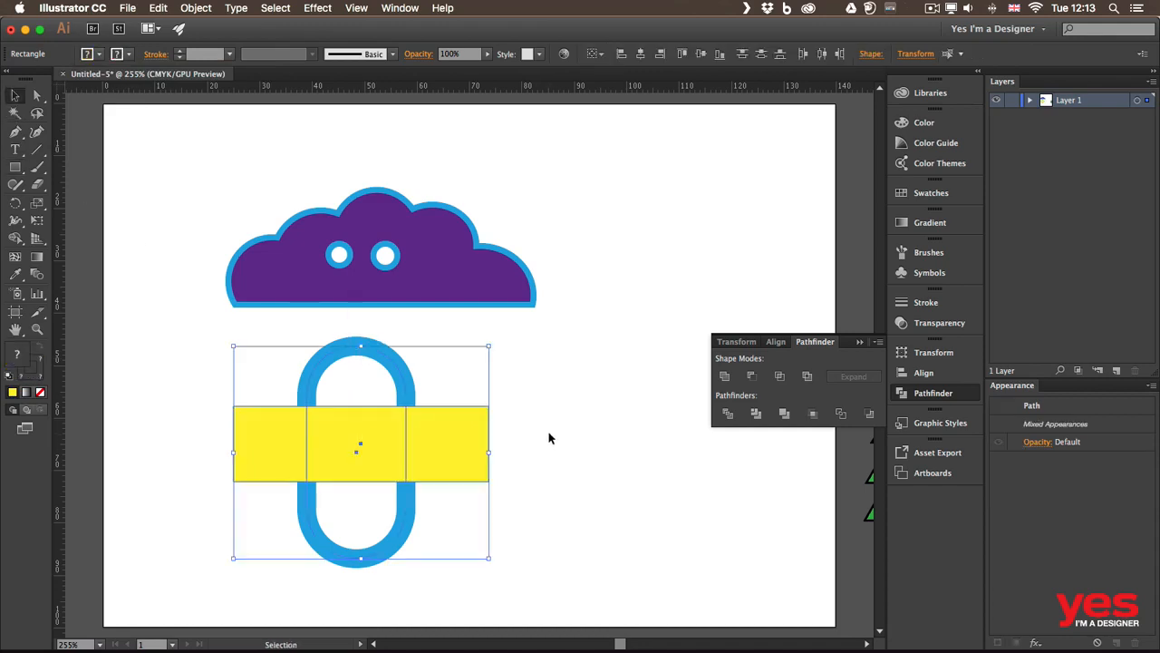
click(16, 239)
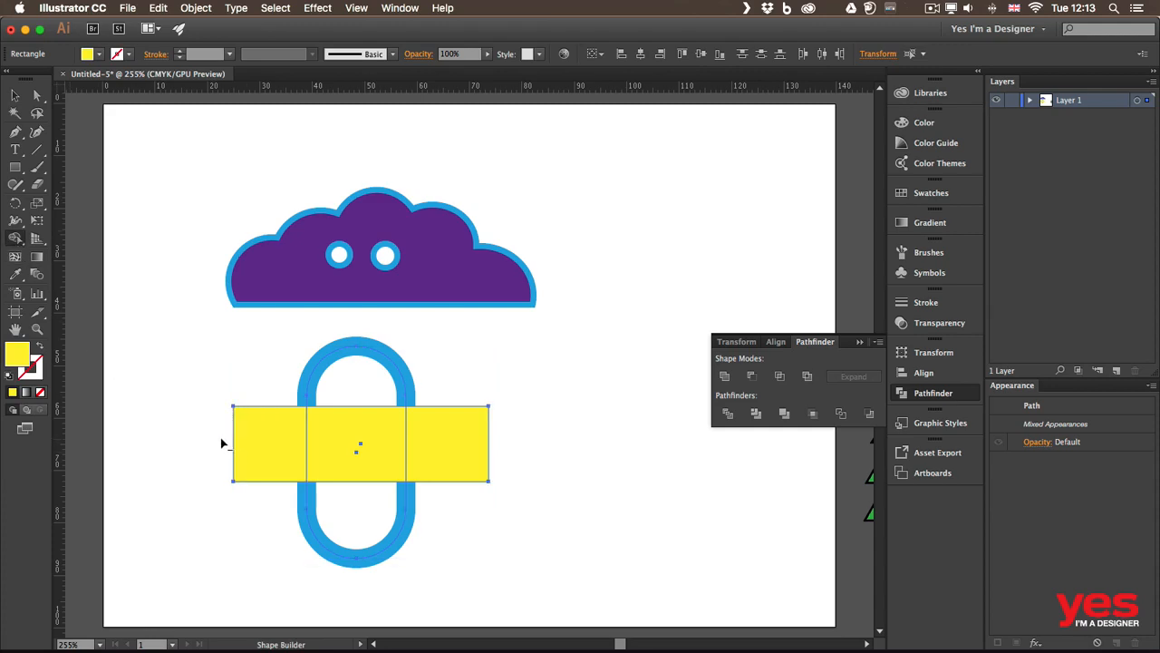
drag(220, 437, 504, 444)
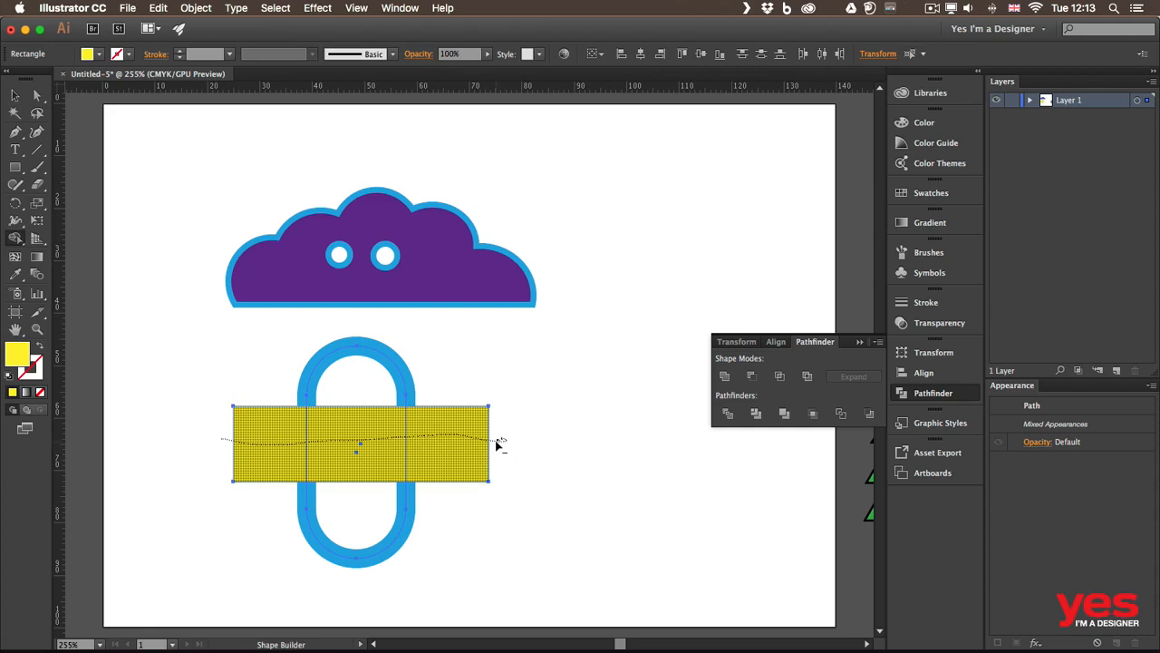
drag(496, 442, 499, 446)
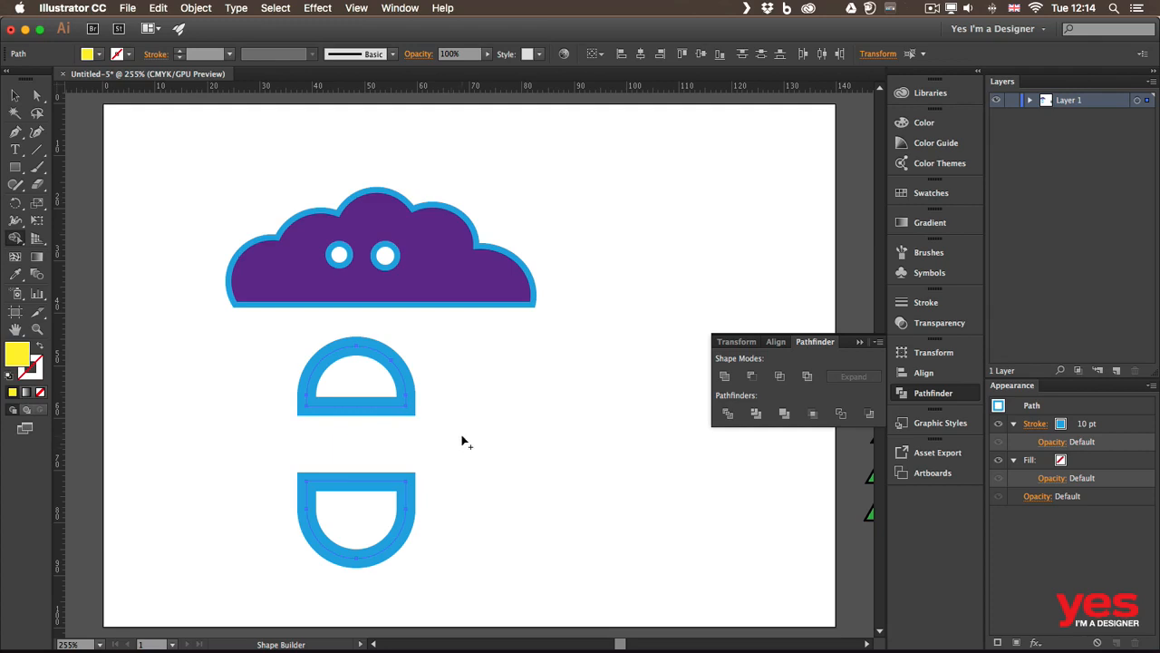
key(super+z)
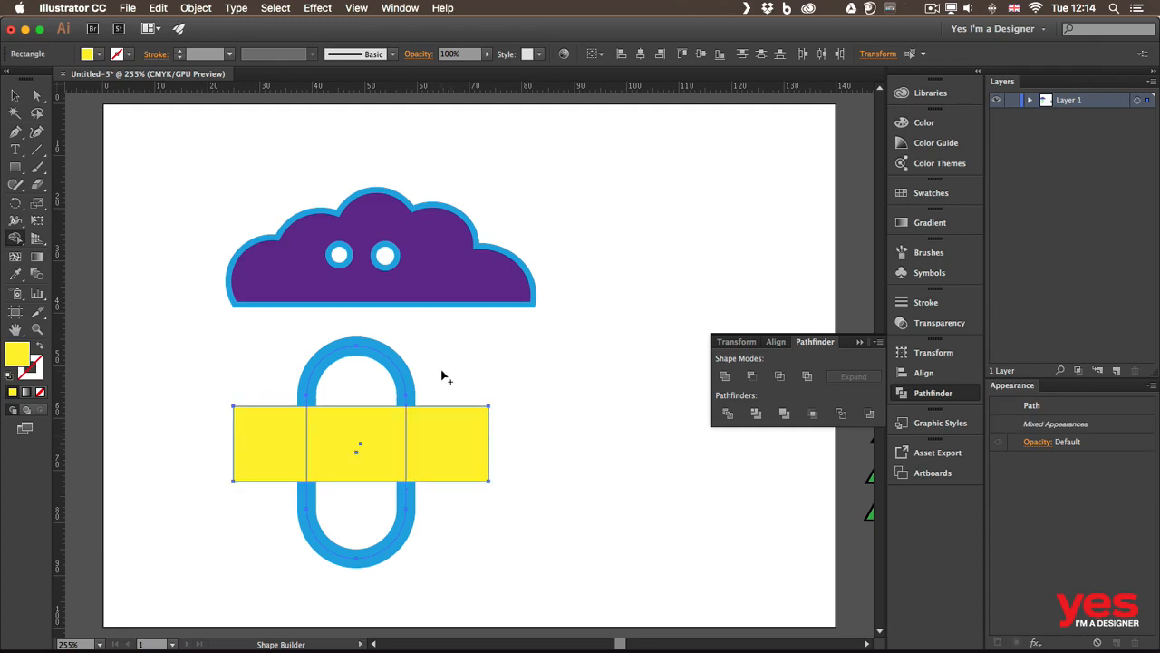
Step: Expand the fill and stroke of the blue rounded rectangle alone, leaving the yellow rectangle out of the selection
key(v)
click(529, 350)
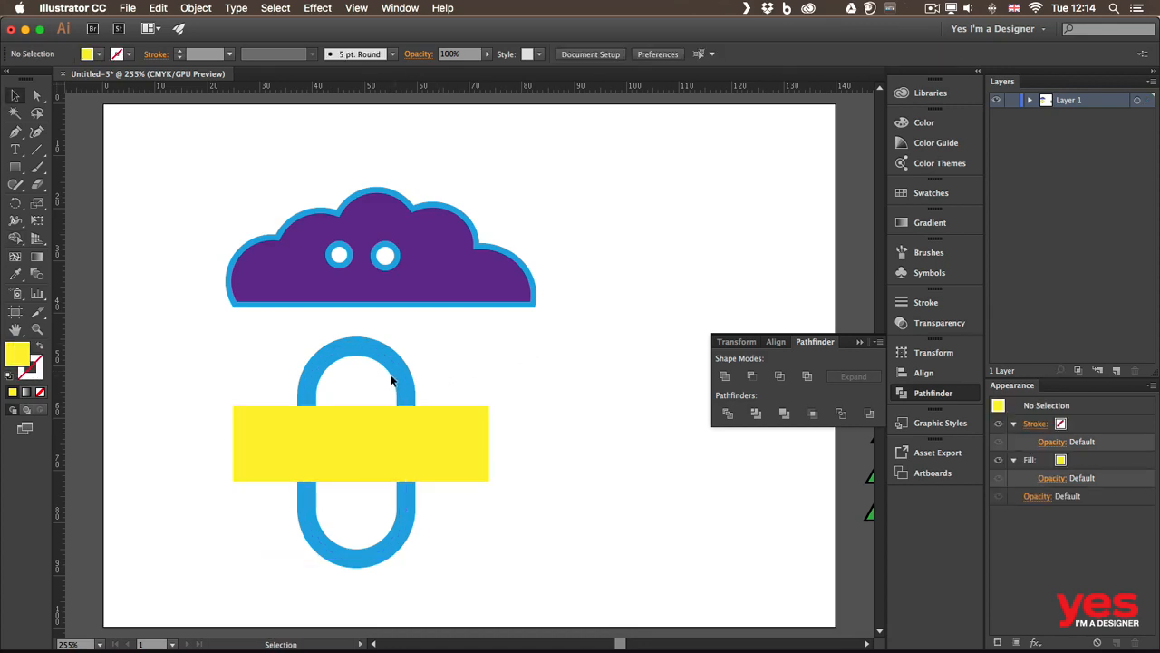
click(397, 379)
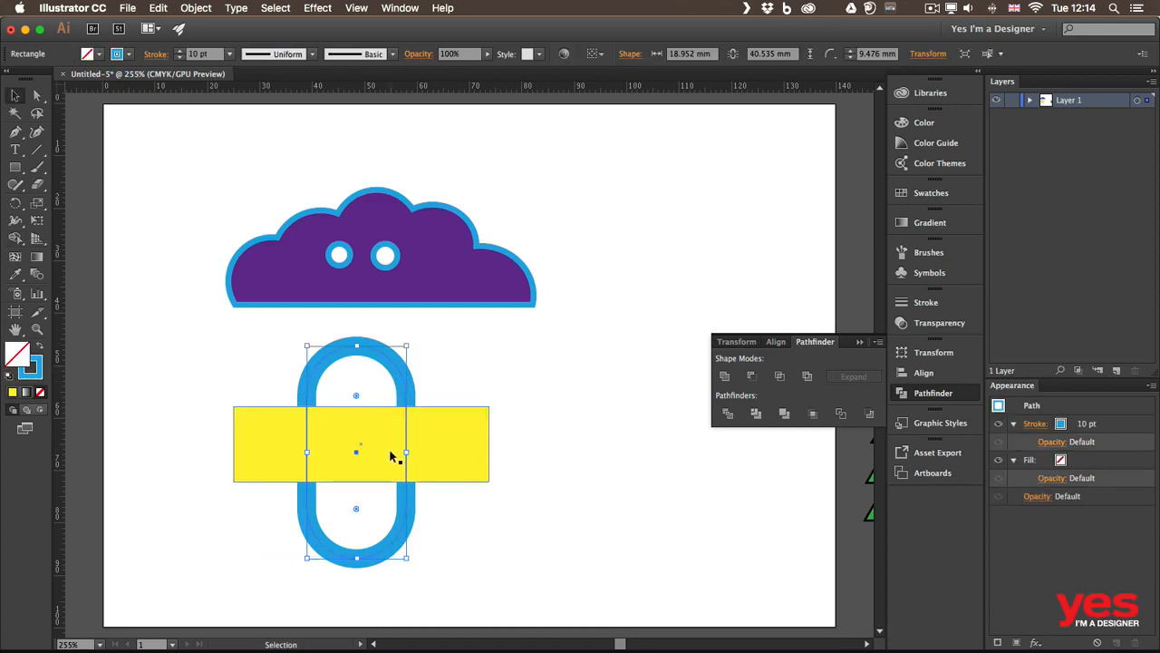
click(190, 10)
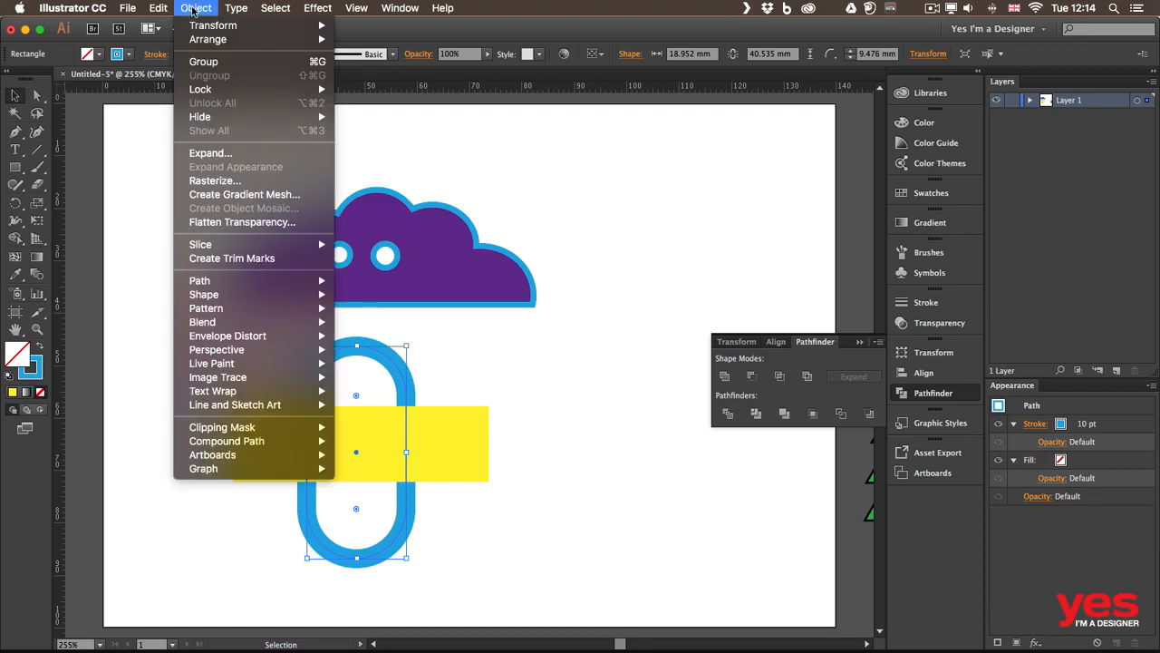
click(261, 160)
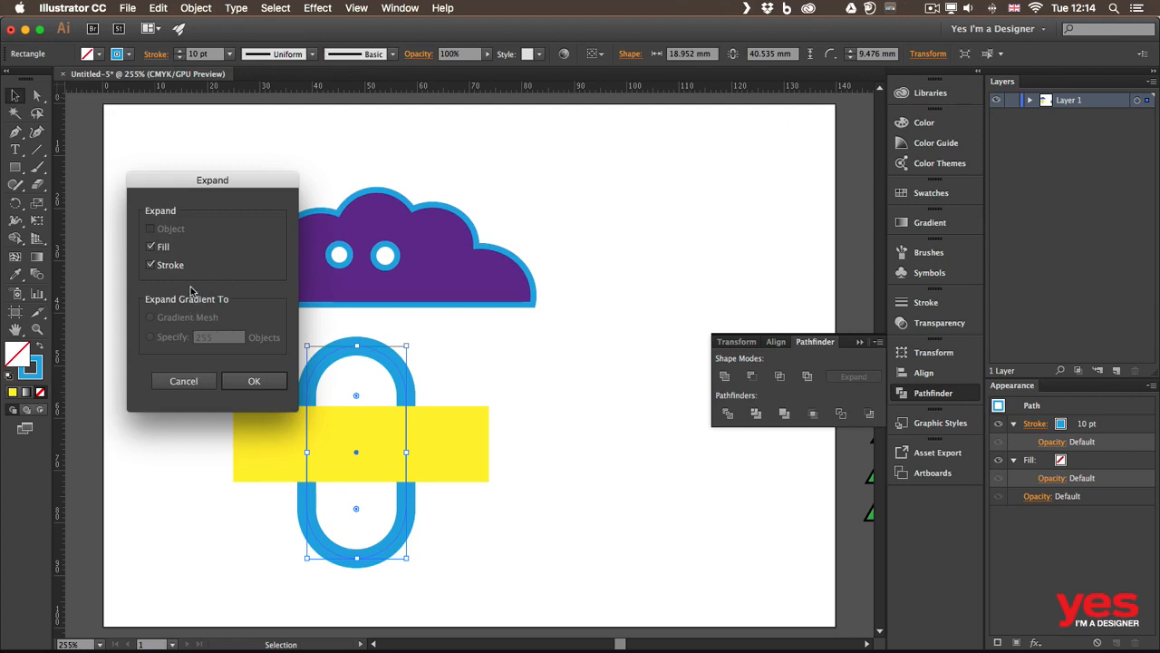
click(254, 381)
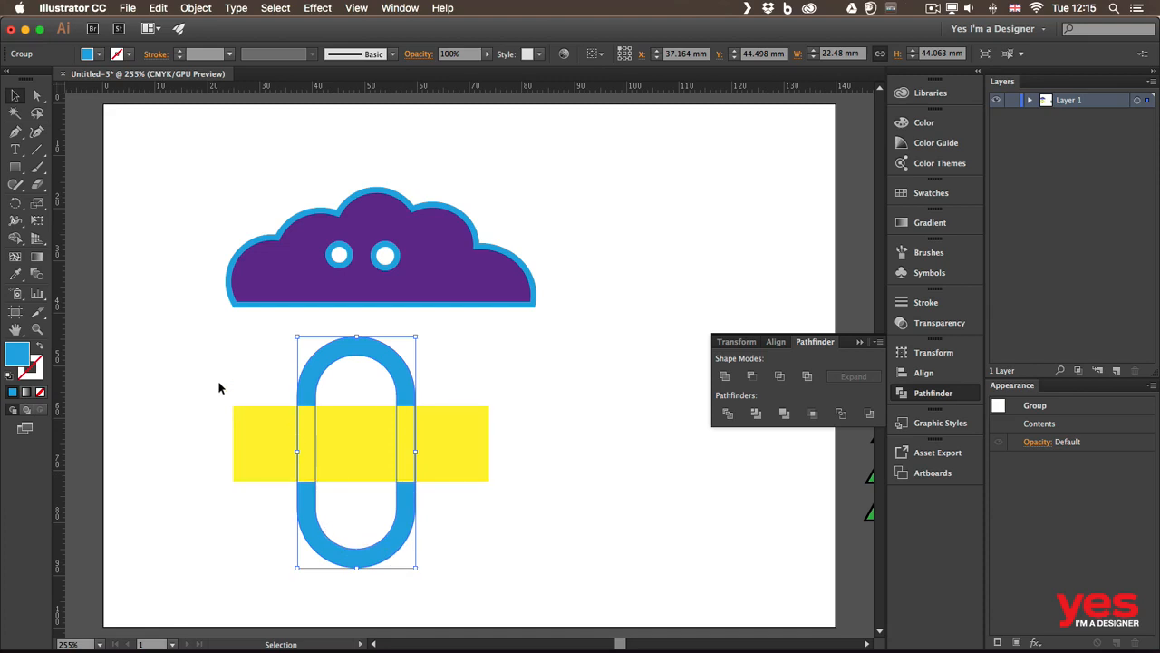
Step: Subtract the yellow rectangle and the ring sections it covers with Shape Builder, leaving two separate blue arches
drag(212, 375, 469, 518)
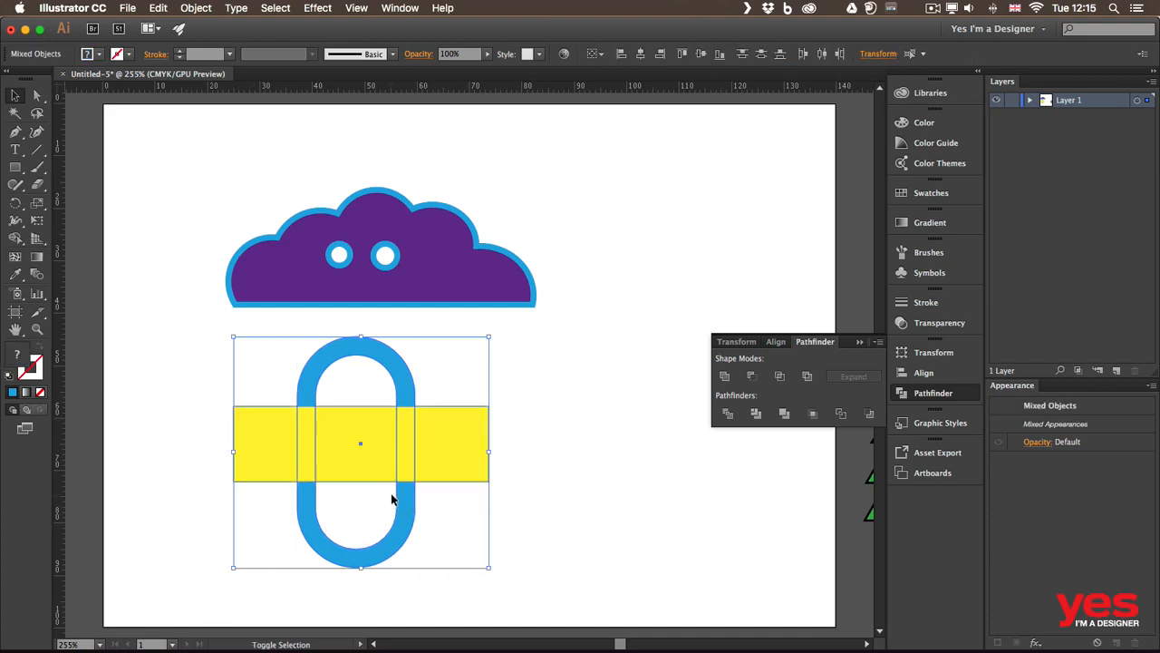
key(shift+m)
mouse_move(208, 435)
mouse_down()
mouse_move(493, 446)
mouse_move(509, 484)
mouse_up()
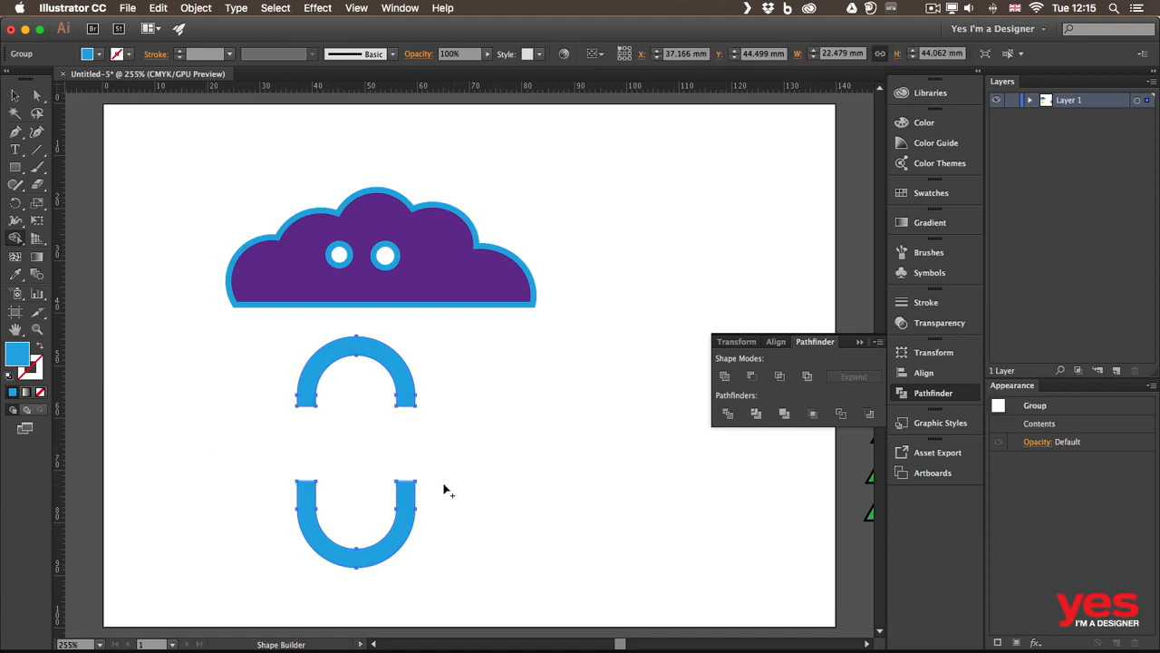
key(v)
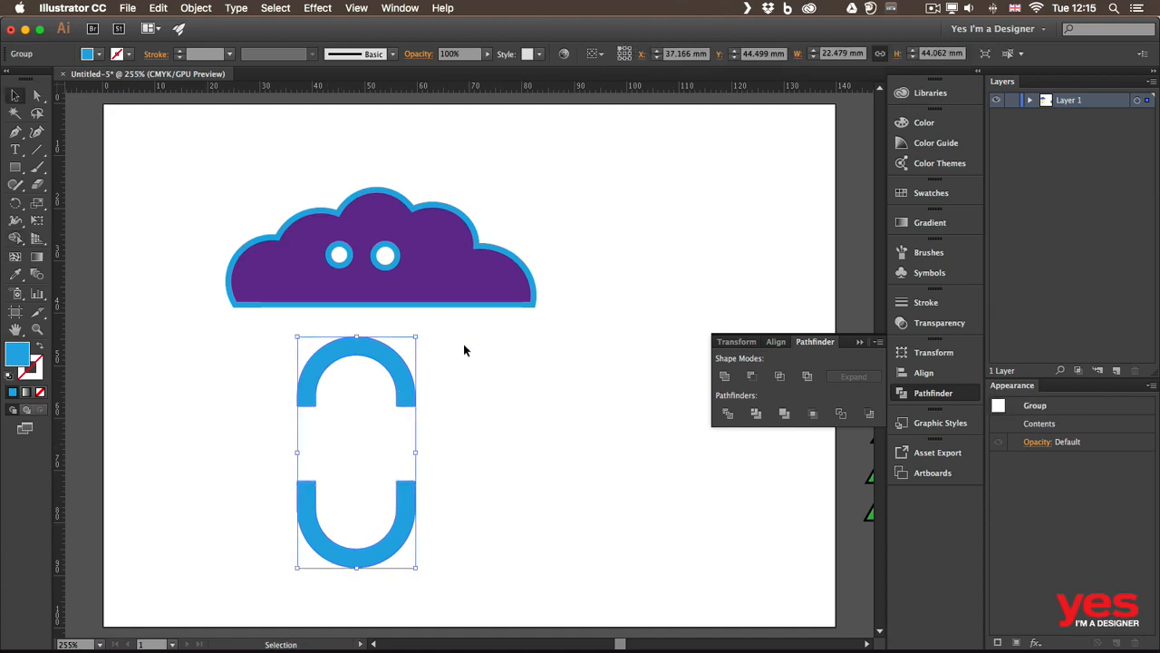
click(463, 350)
click(405, 381)
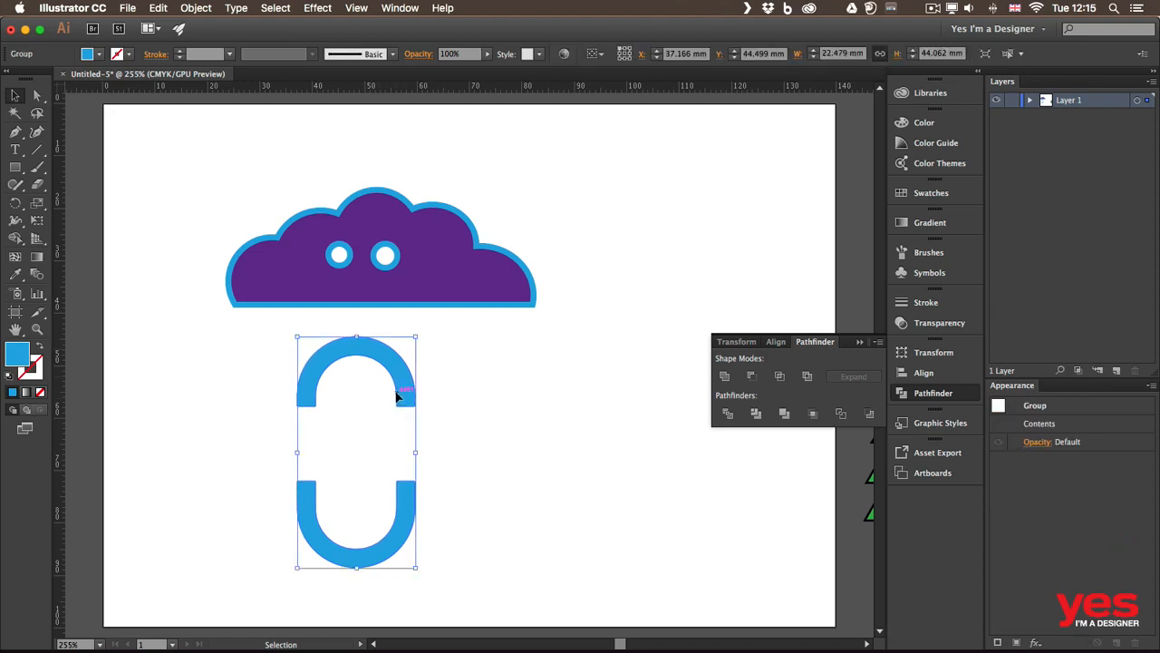
key(a)
click(413, 338)
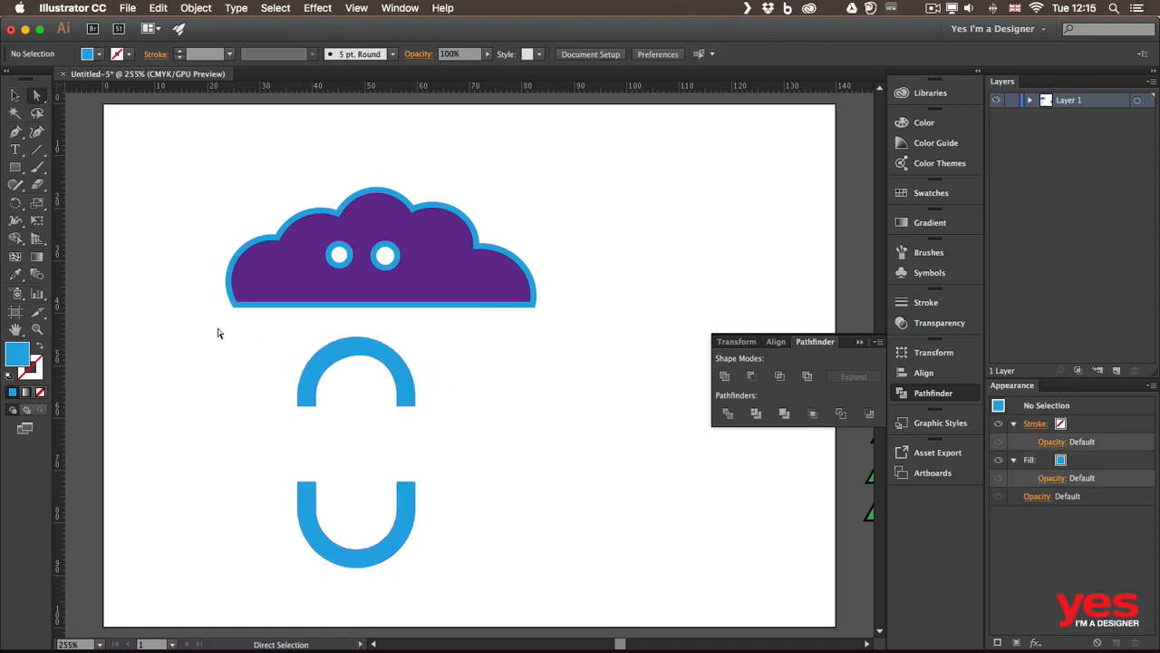
Step: Move the cloud with its eyes and both blue arches together toward the artboard's upper-left corner
click(21, 94)
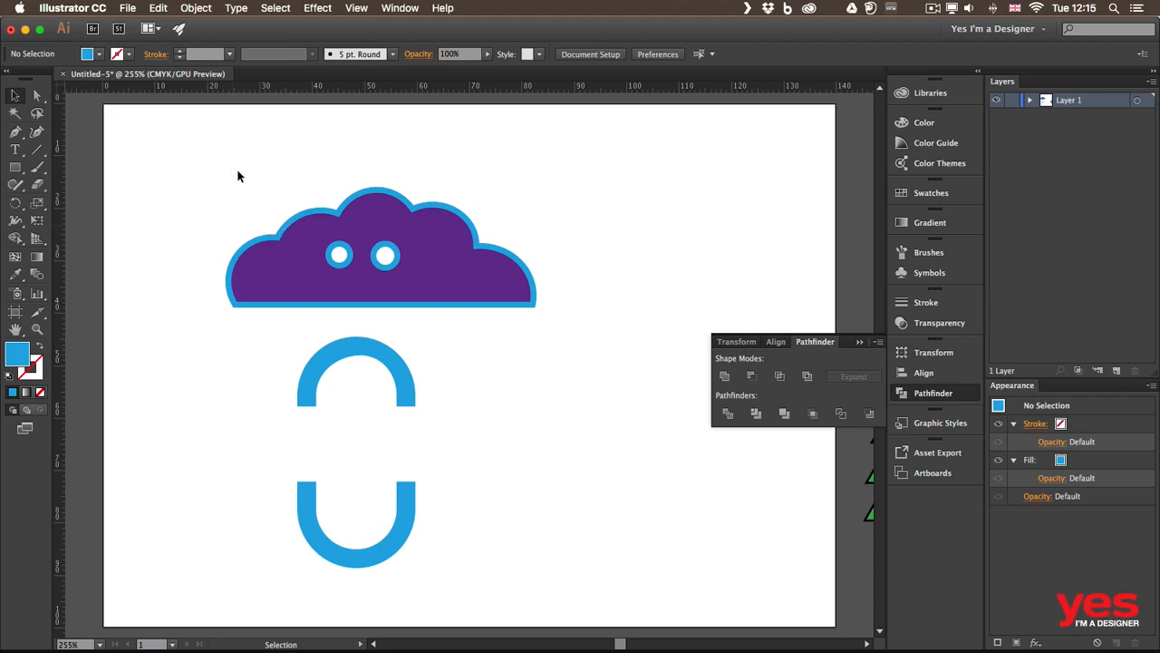
drag(237, 175, 436, 437)
drag(427, 278, 321, 246)
click(345, 316)
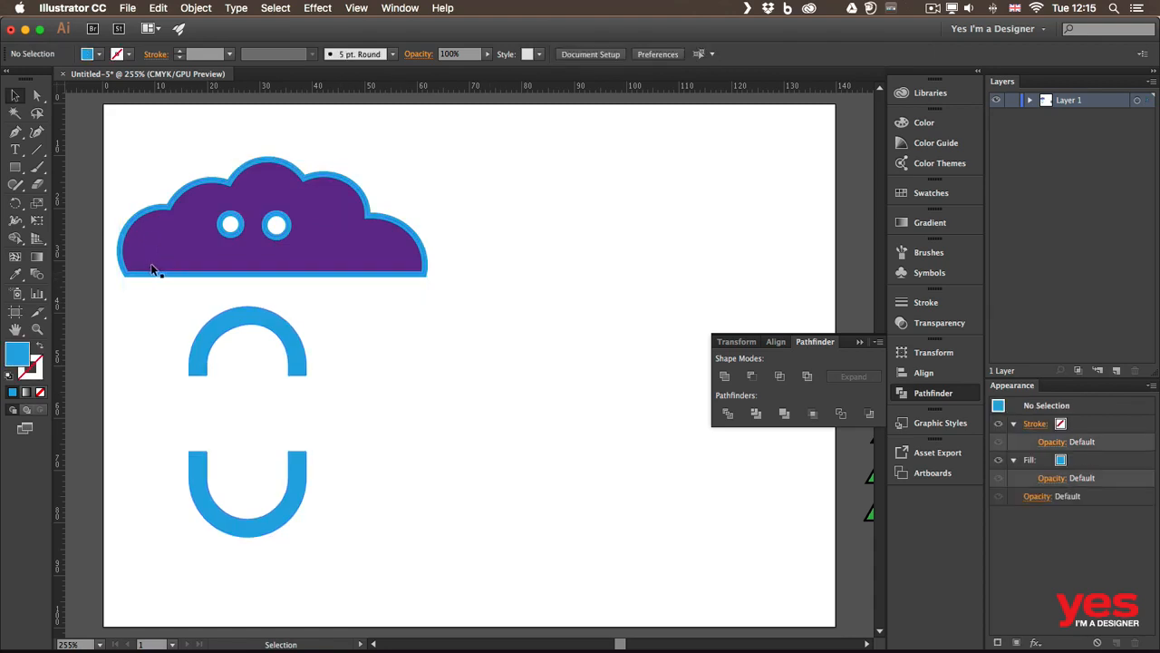
Step: Draw an ellipse about 44 by 30 mm to the right of the cloud, with the default white fill and 1 pt black stroke
key(l)
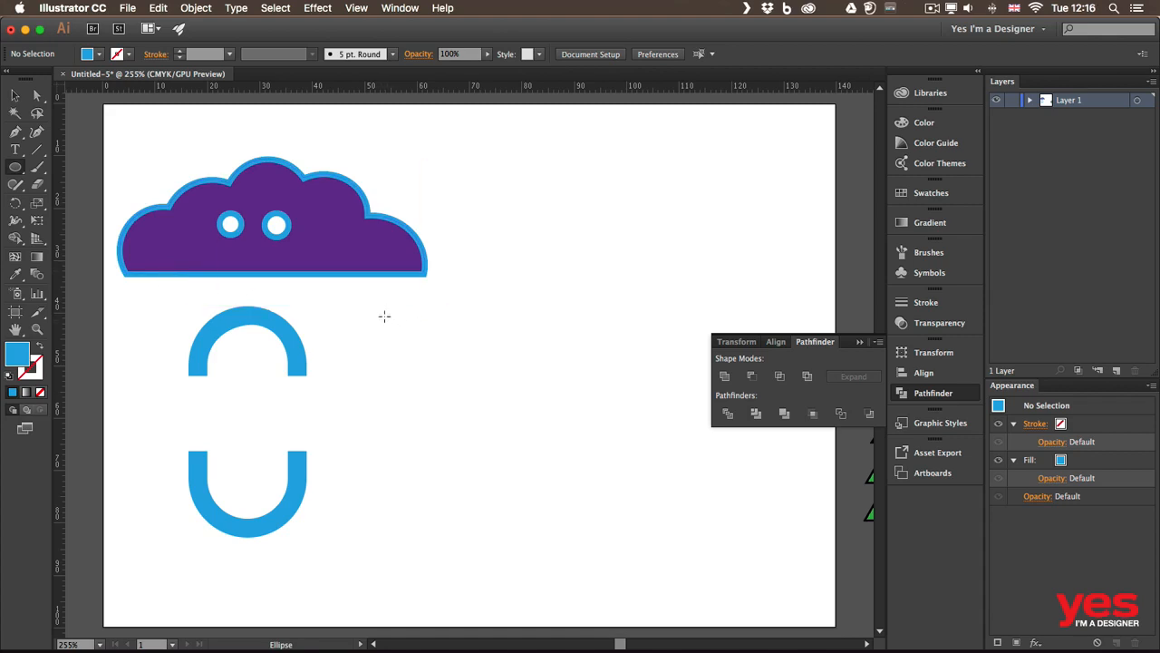
scroll(462, 326, right, 2)
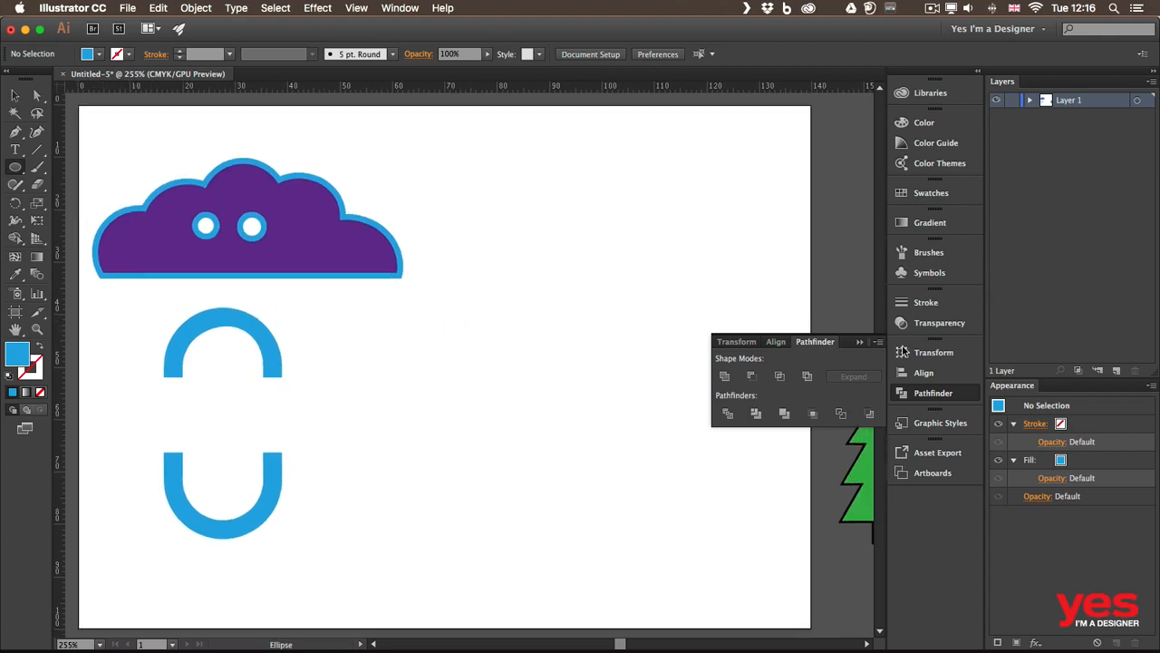
click(916, 398)
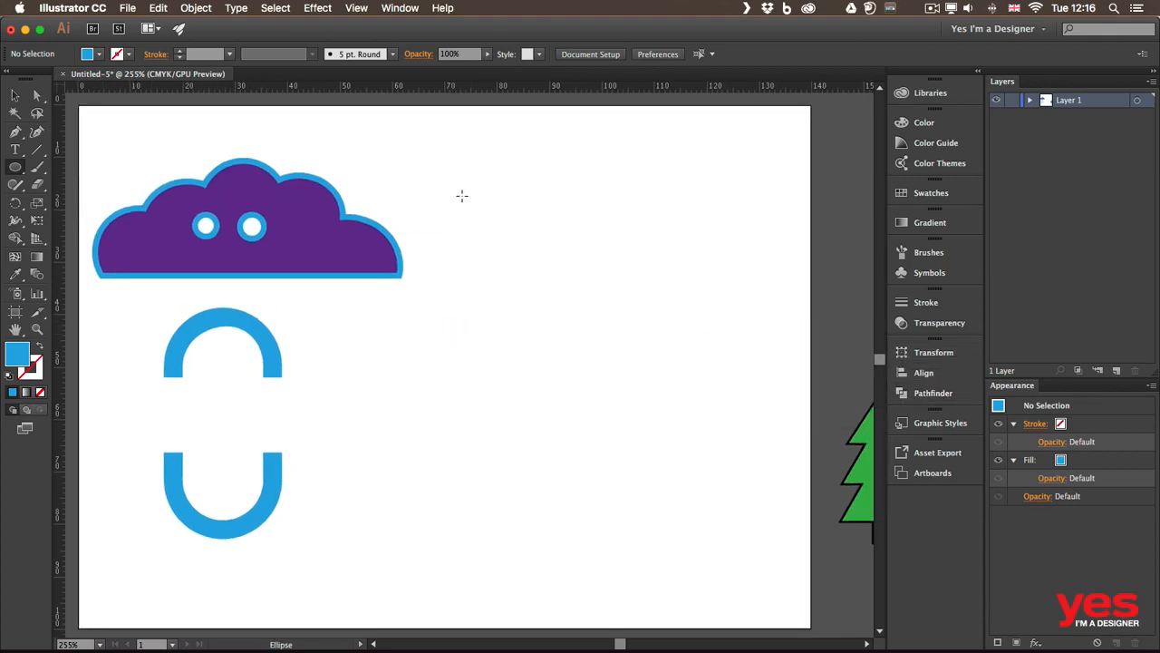
drag(466, 189, 697, 346)
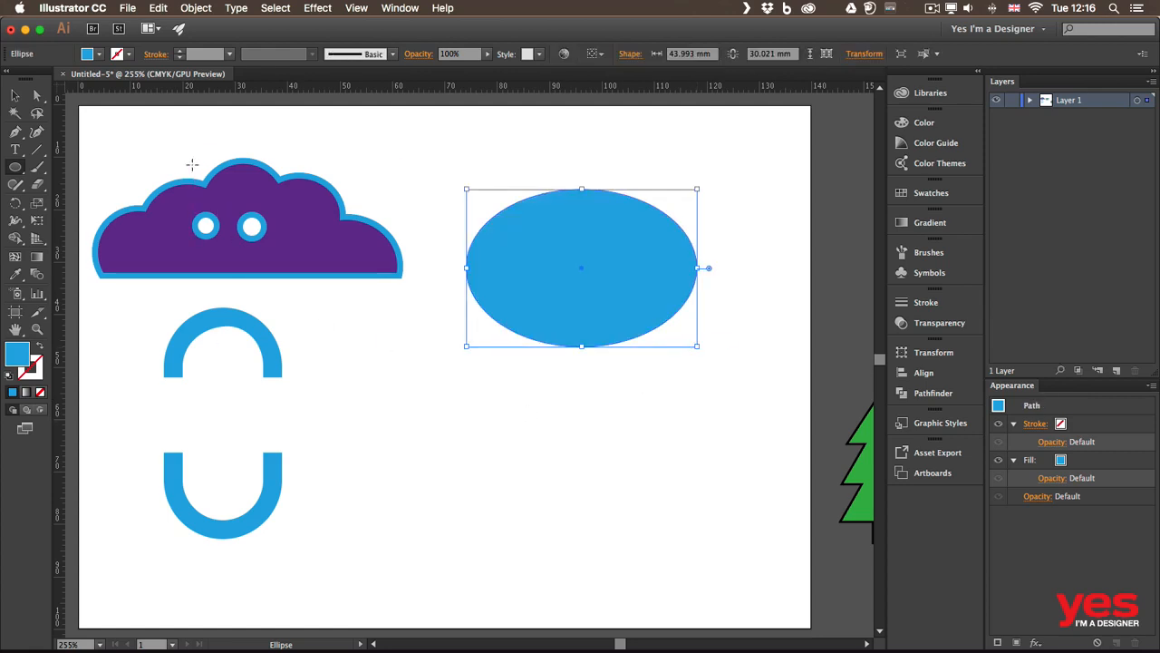
key(d)
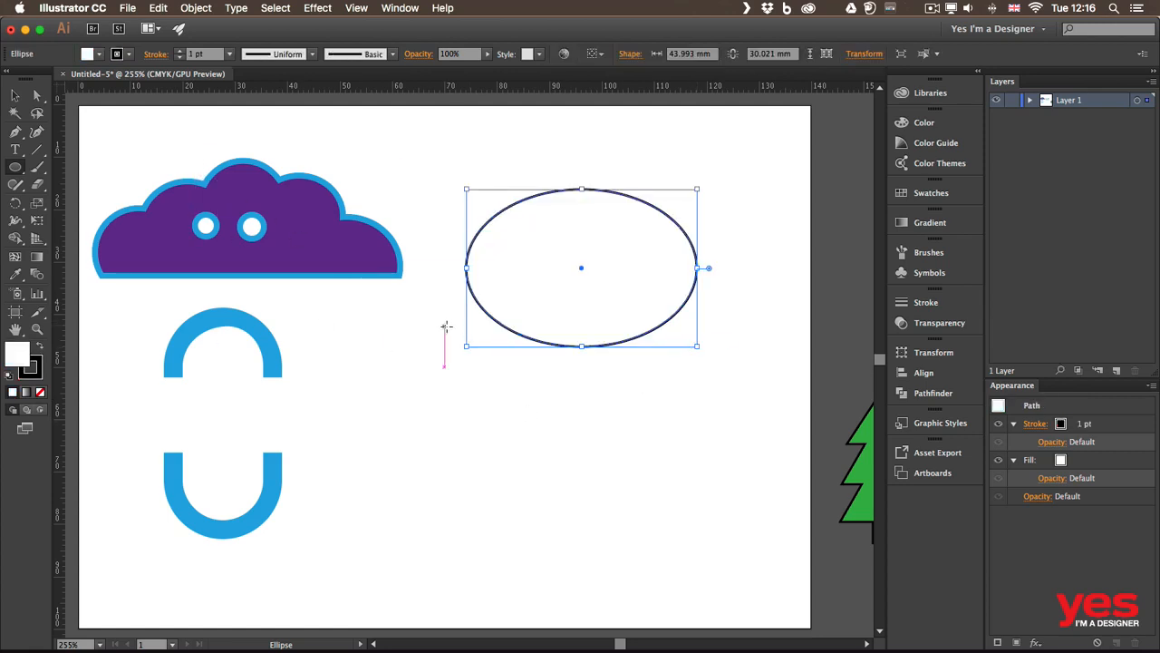
Step: Draw an ellipse about 17.5 by 11 mm over the large ellipse's lower half and duplicate it into an overlapping horizontal row of four
drag(450, 266, 541, 321)
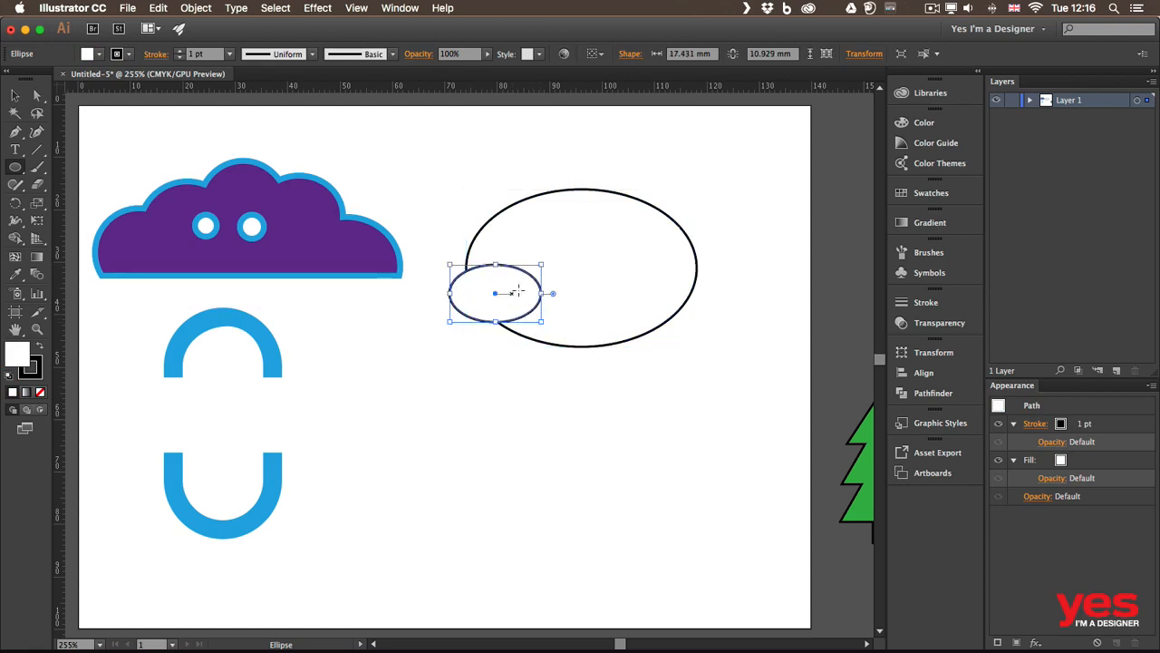
key(v)
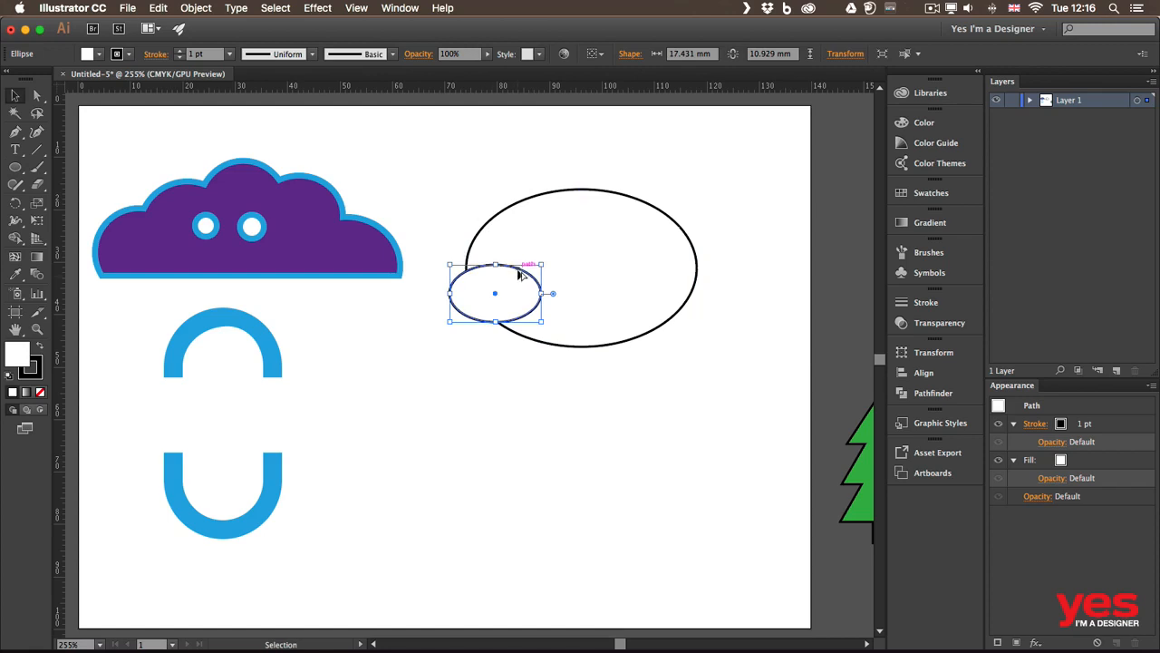
drag(526, 274, 708, 277)
key(super+shift+a)
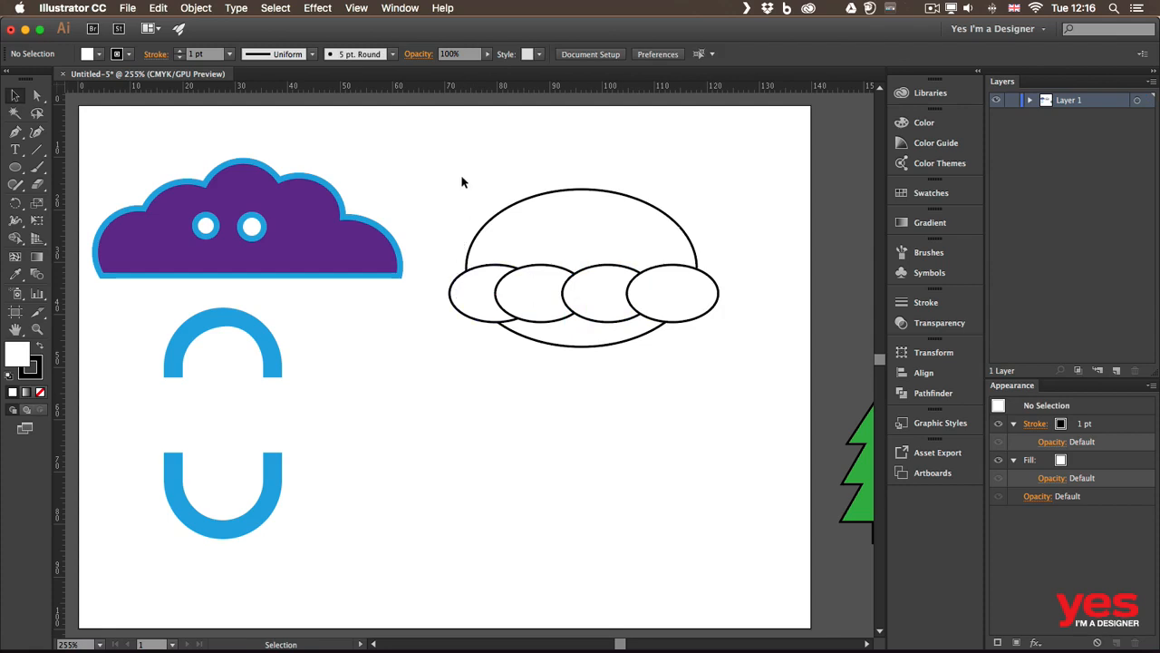
Step: Try to remove the four small ellipses and the large ellipse's lower part with Shape Builder, and undo the removal
drag(428, 164, 734, 377)
key(shift+m)
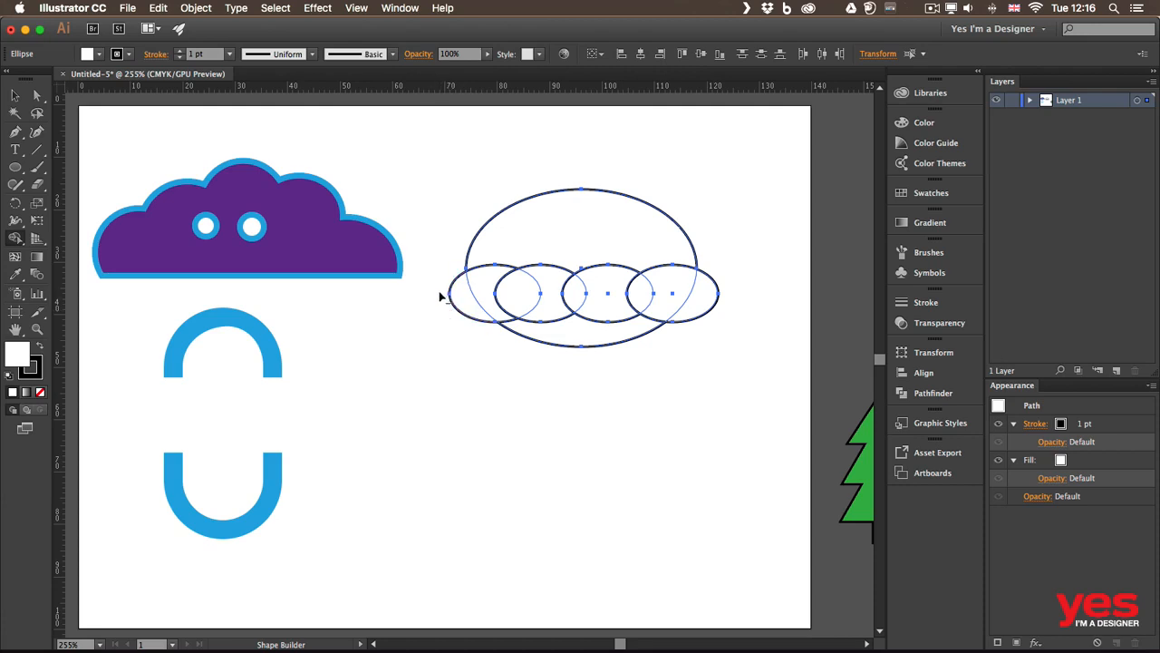
mouse_move(427, 295)
mouse_down()
mouse_move(713, 360)
mouse_move(749, 387)
mouse_up()
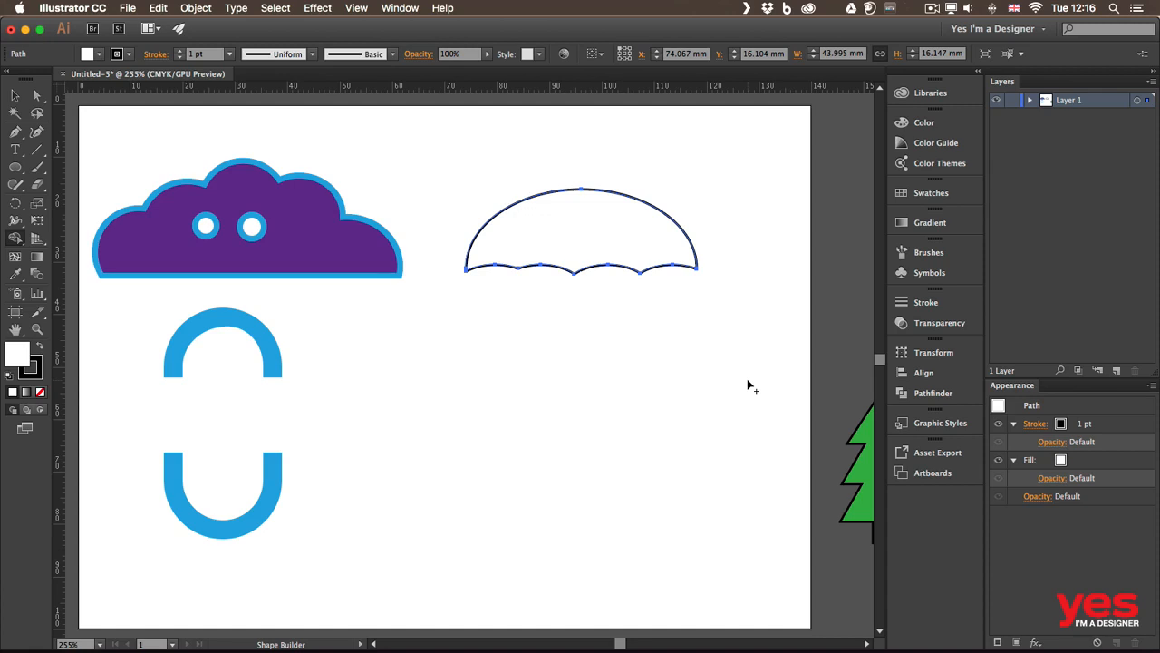
key(v)
click(641, 442)
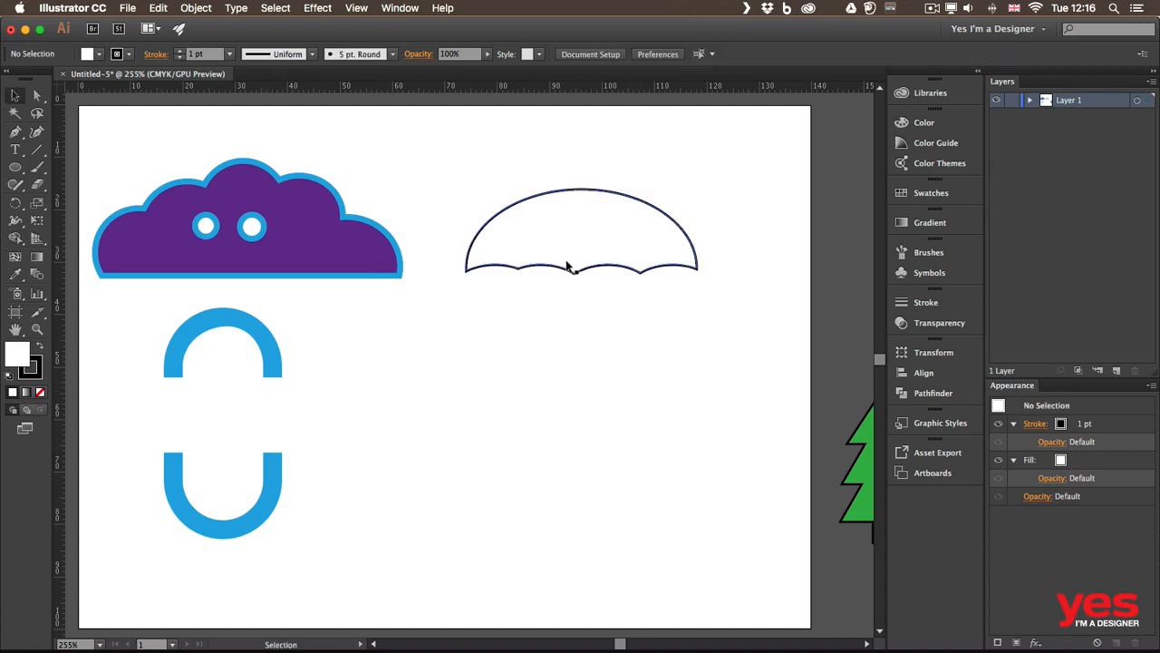
key(super+z)
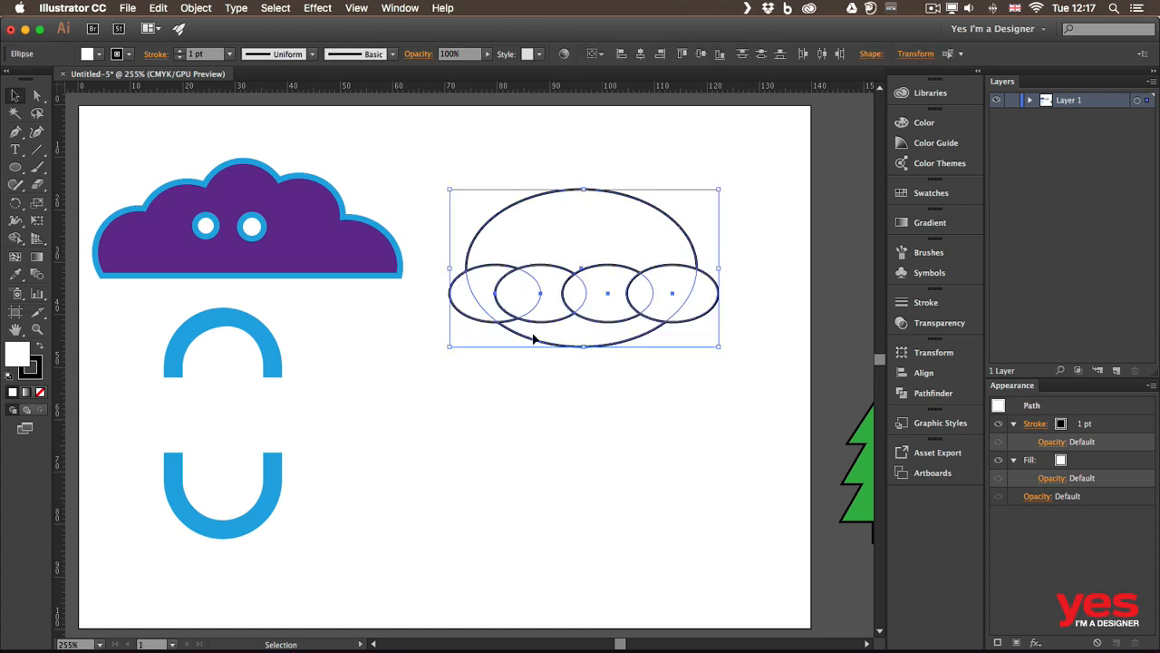
Step: Shift the second small ellipse slightly to the right to even out the spacing of the row
click(450, 379)
click(488, 279)
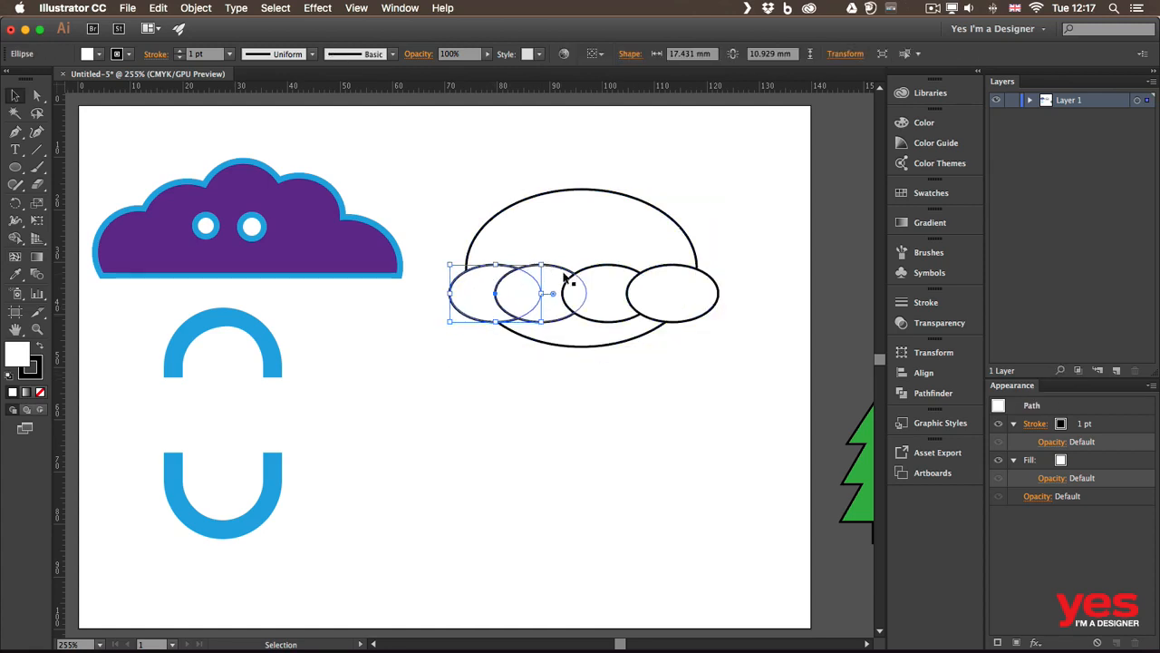
drag(570, 320, 580, 319)
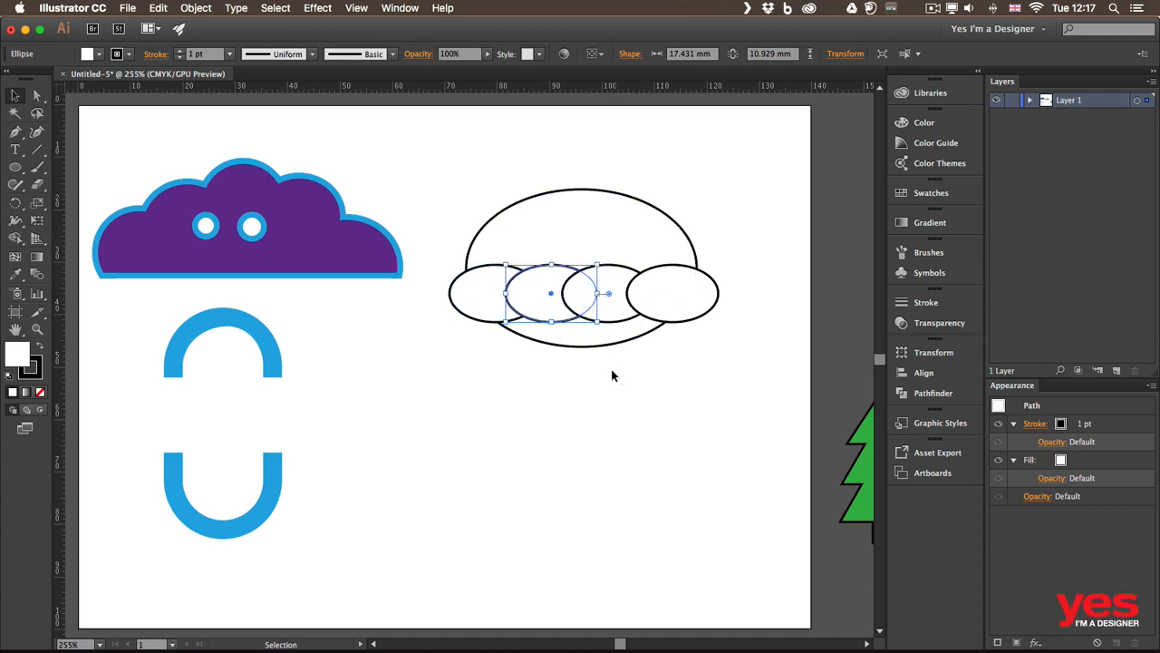
click(626, 395)
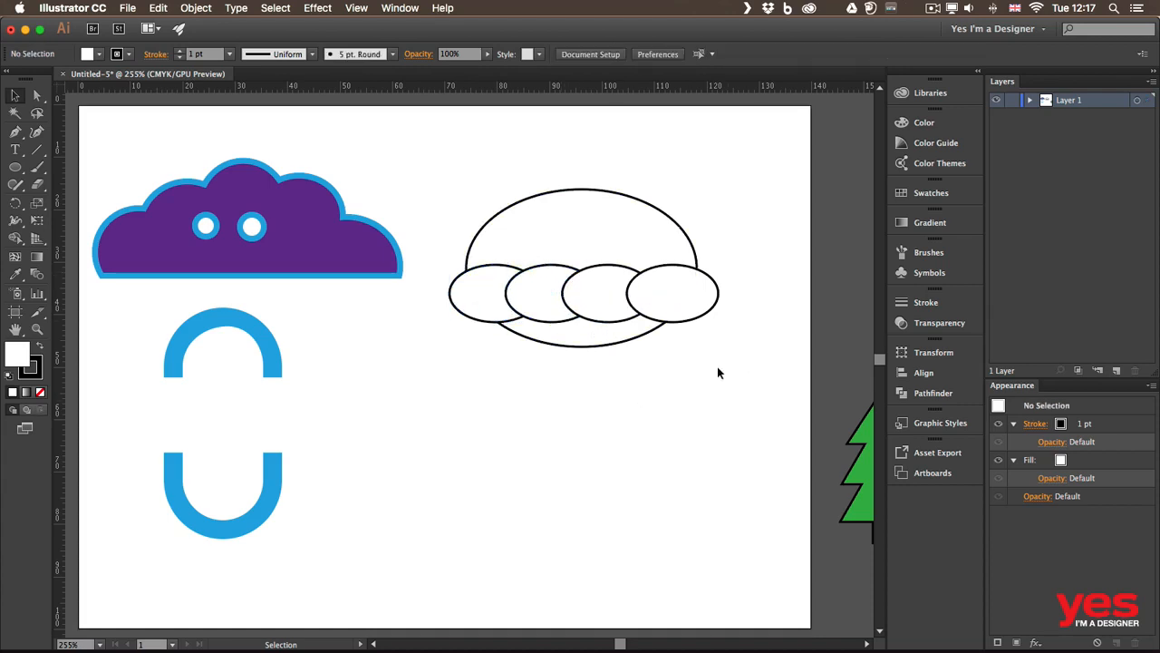
Step: Subtract the evenly spaced small ellipses and the large ellipse's lower part with Shape Builder to form a scalloped umbrella canopy
drag(717, 366, 410, 188)
key(shift+m)
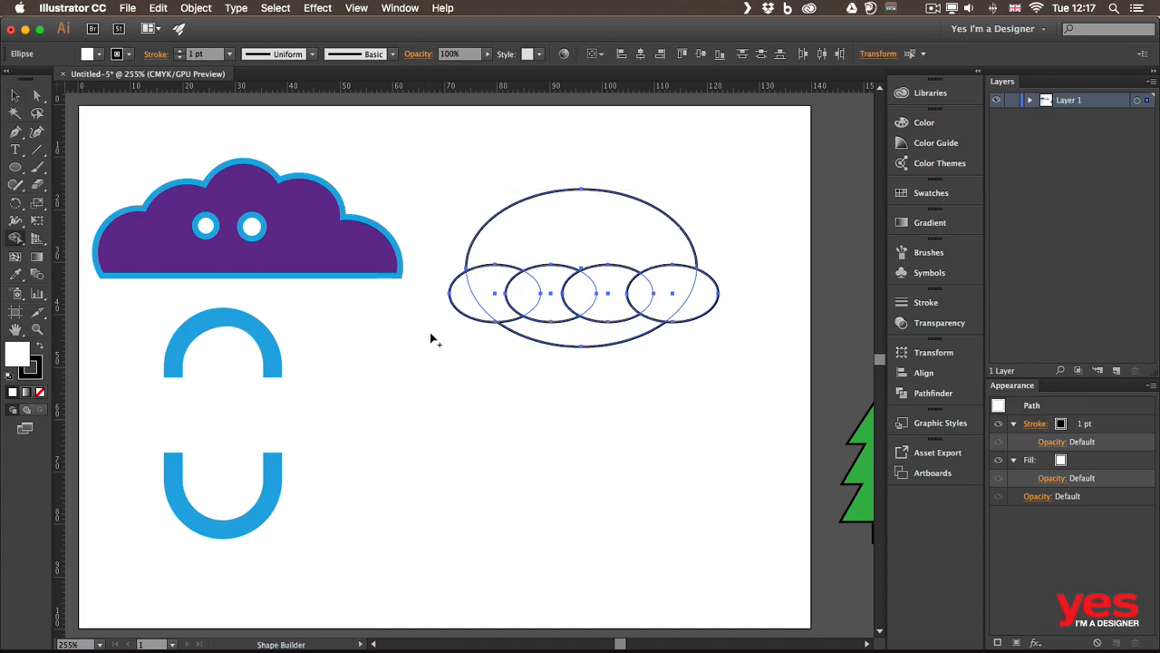
mouse_move(420, 293)
mouse_down()
mouse_move(565, 347)
mouse_move(721, 359)
mouse_up()
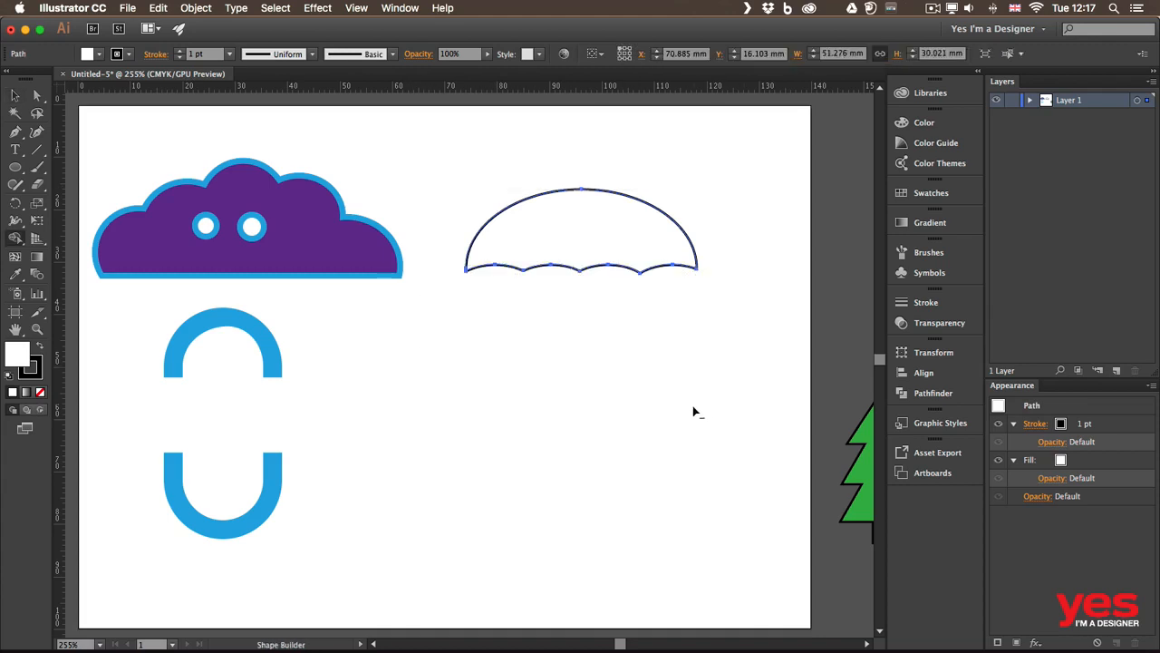
Step: Draw a vertical rounded rectangle about 16.6 by 52.8 mm across the umbrella canopy's left half, extending well below it
key(v)
click(581, 359)
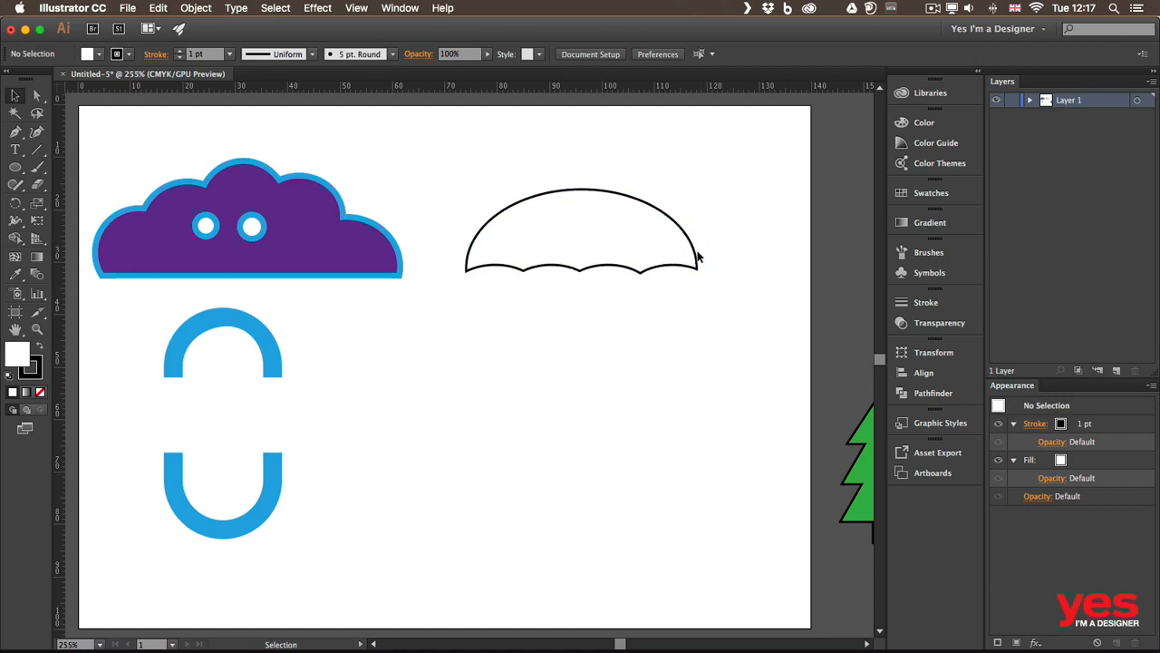
drag(16, 166, 78, 184)
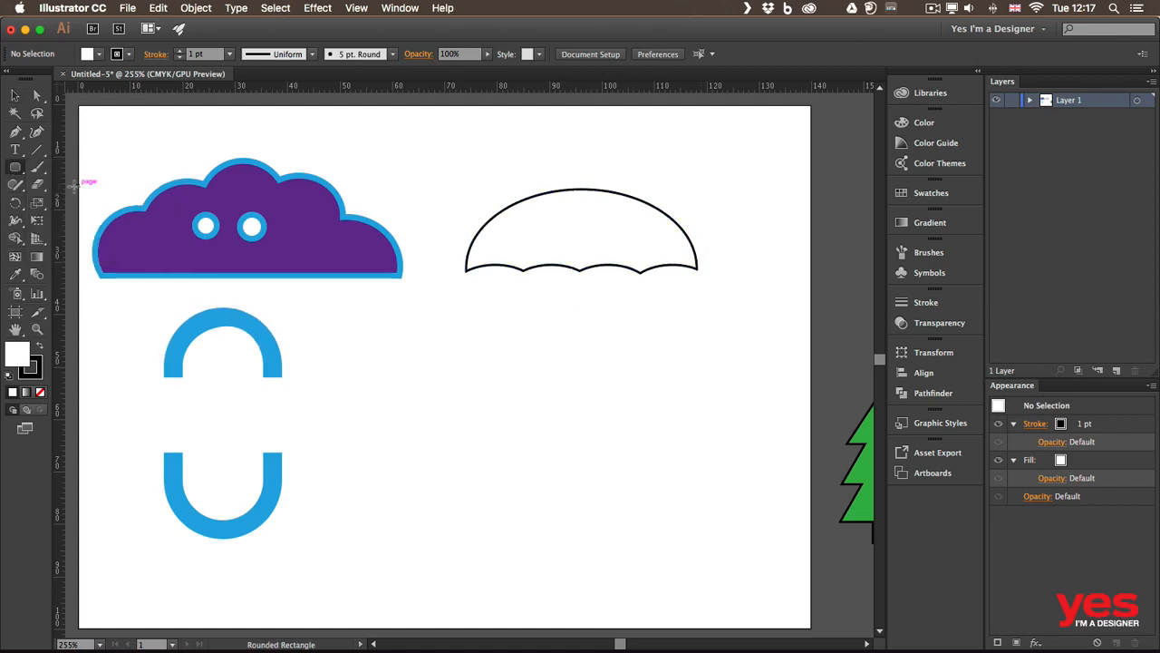
drag(498, 145, 583, 414)
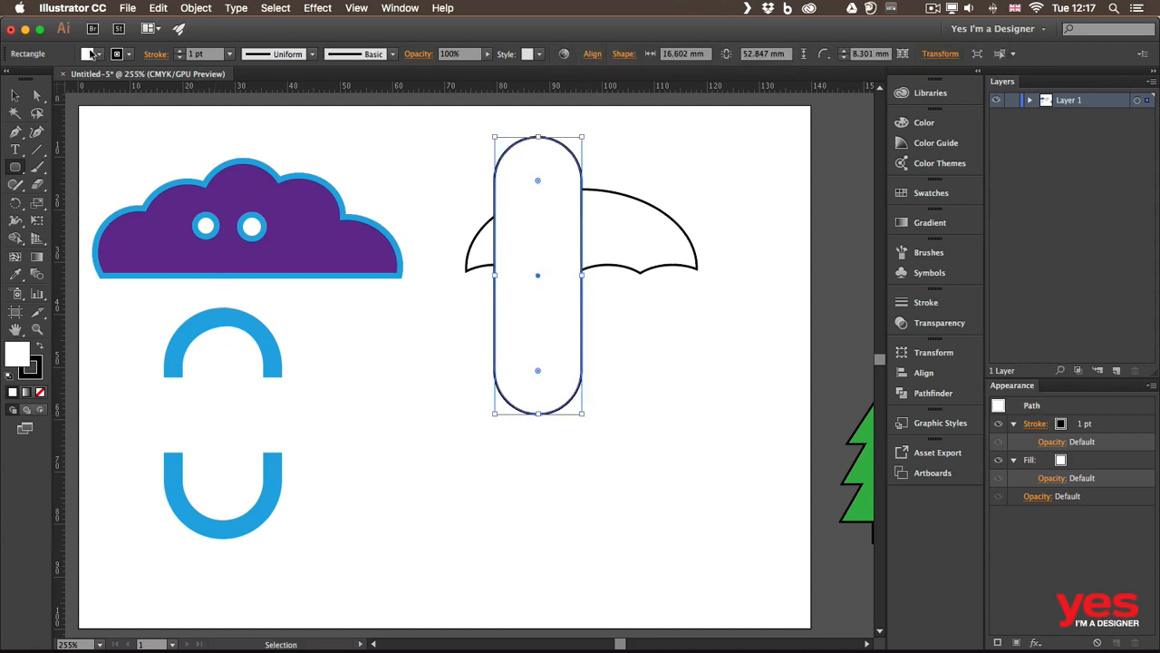
Step: Give the rounded rectangle no fill and a 10 pt magenta stroke
click(91, 53)
click(10, 79)
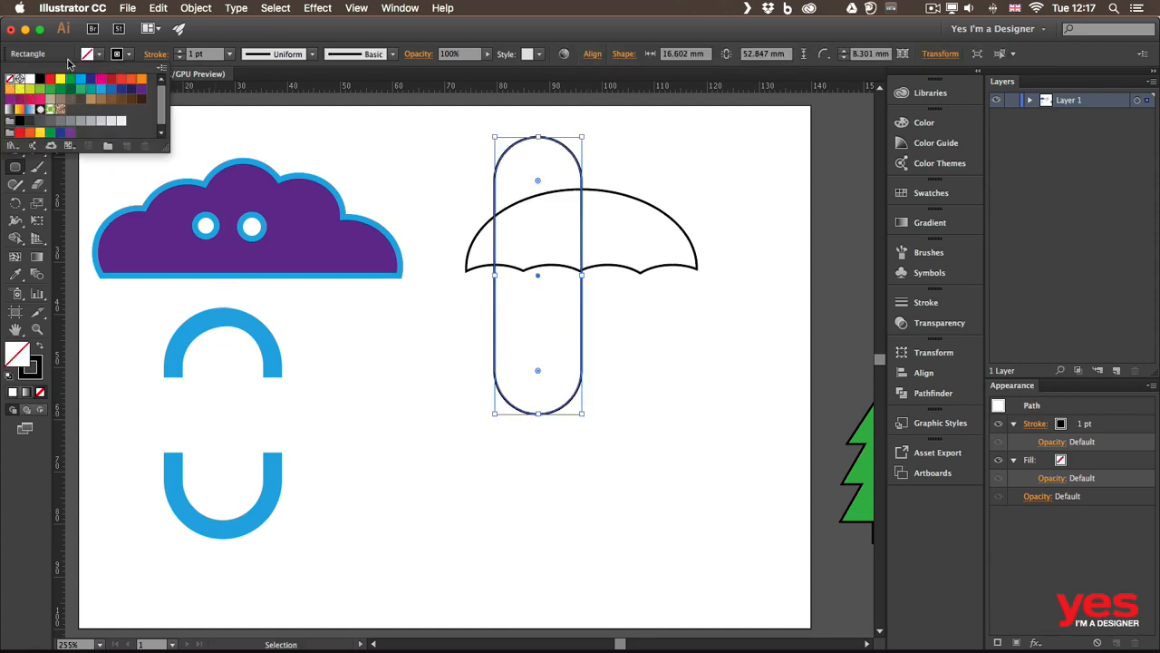
click(179, 54)
shift+click(180, 53)
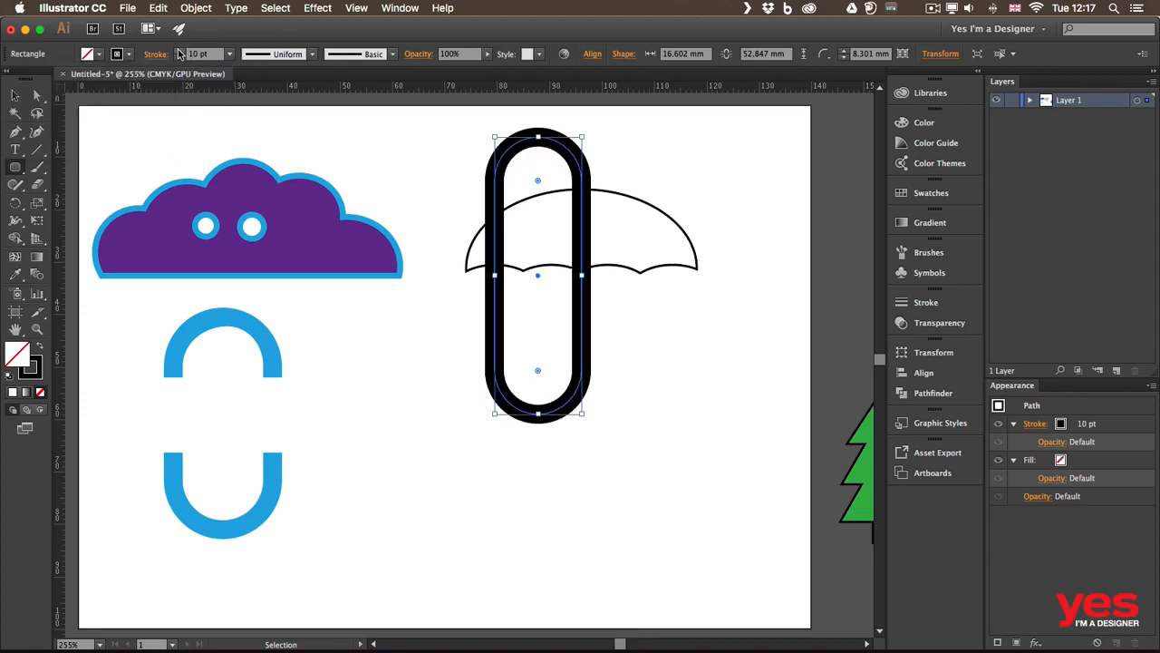
click(126, 54)
click(99, 80)
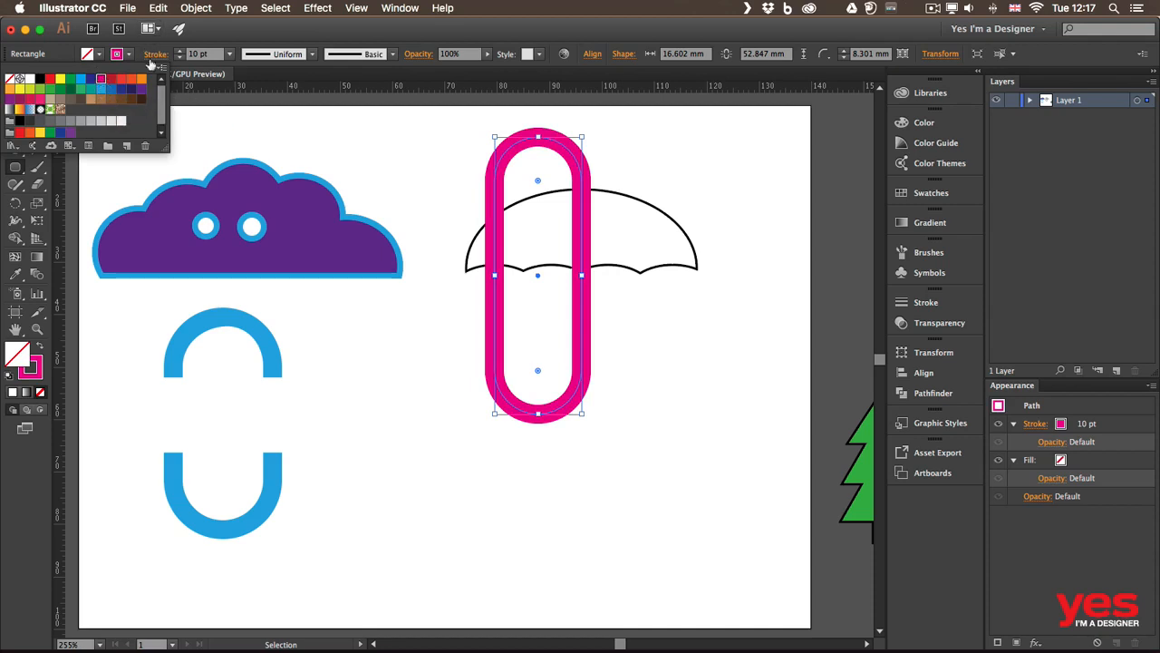
click(230, 34)
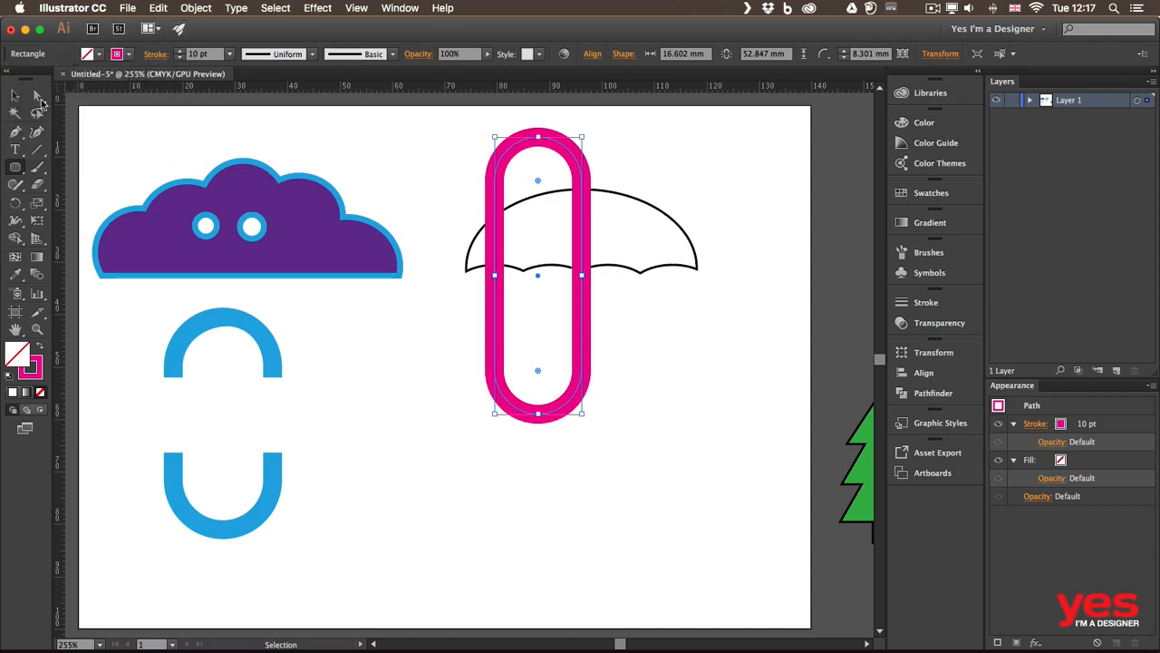
Step: Reduce the rounded rectangle's corner radius to about 4.5 mm and narrow it to about 9 mm from its left side
click(16, 96)
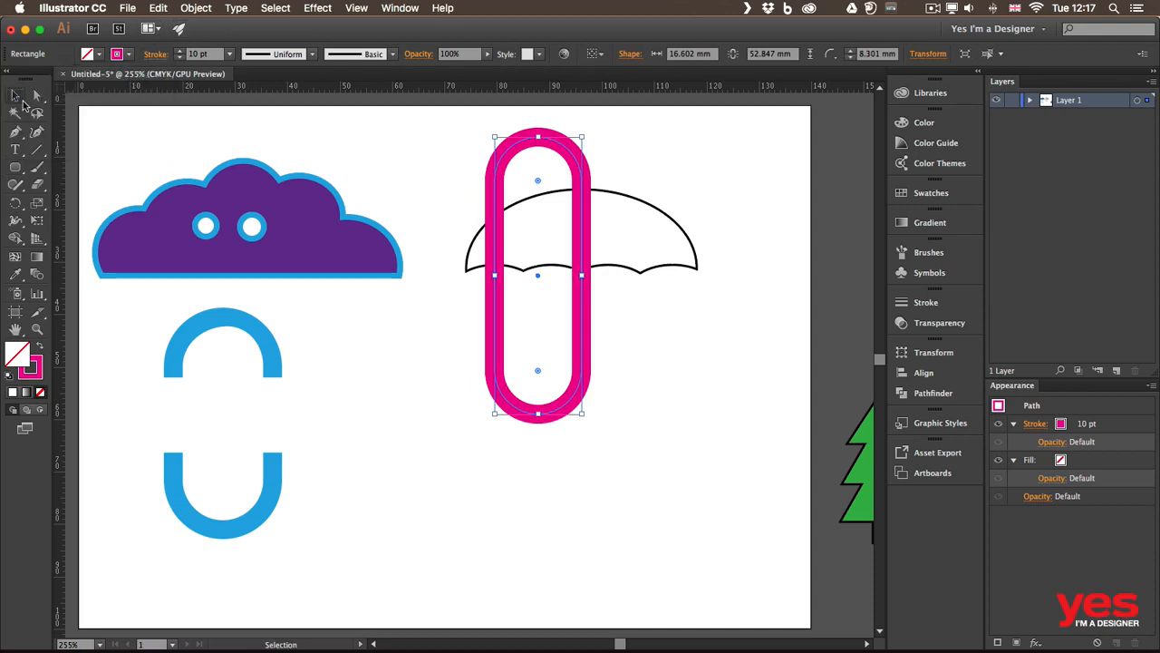
click(578, 317)
click(501, 283)
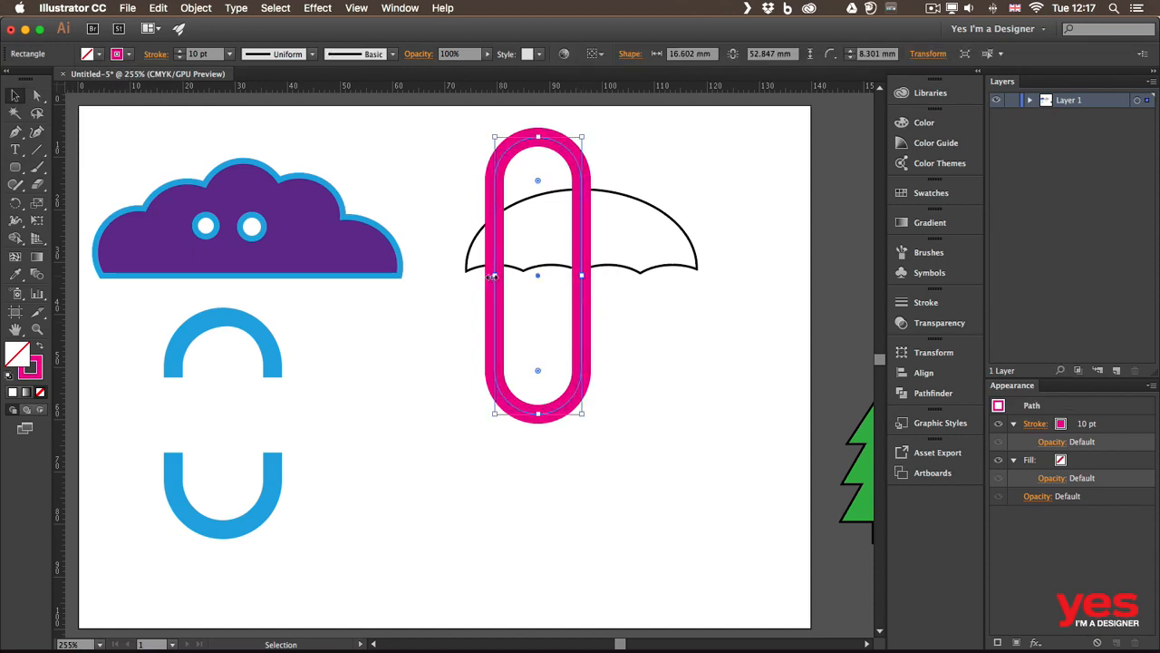
drag(494, 275, 582, 295)
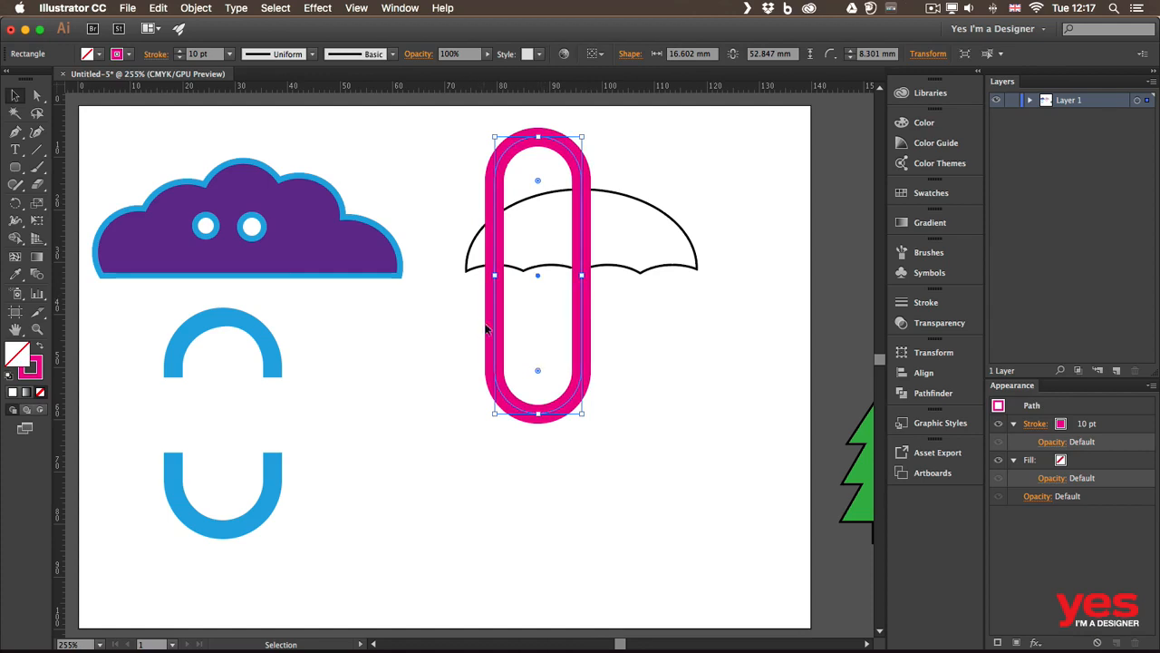
drag(541, 182, 557, 161)
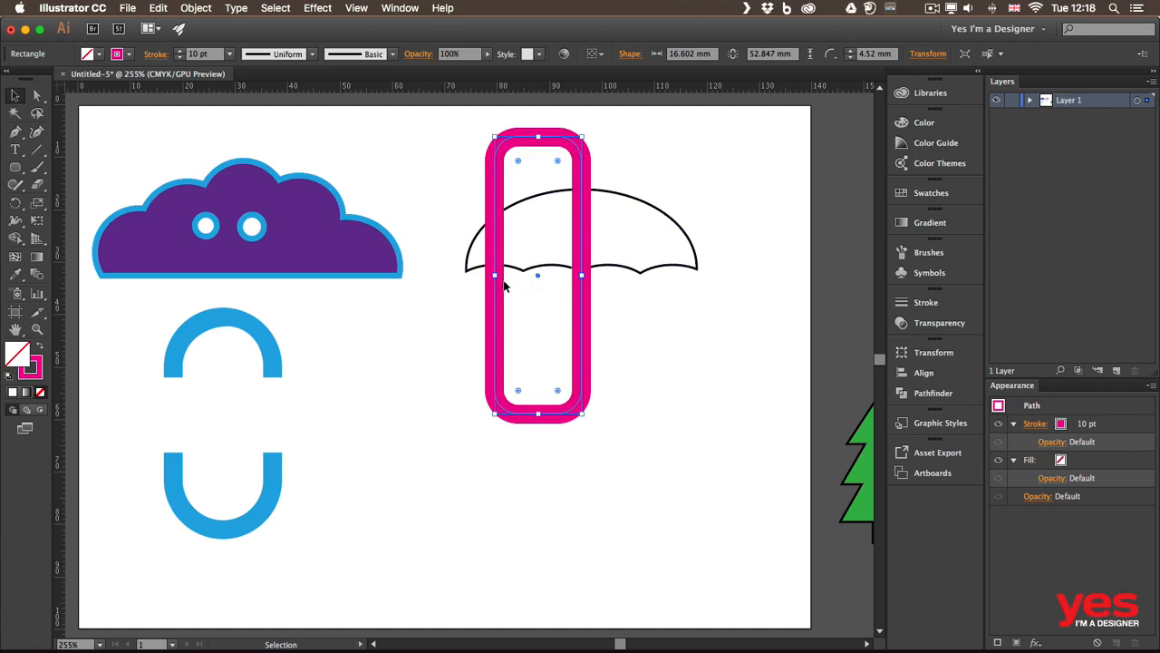
drag(494, 274, 534, 275)
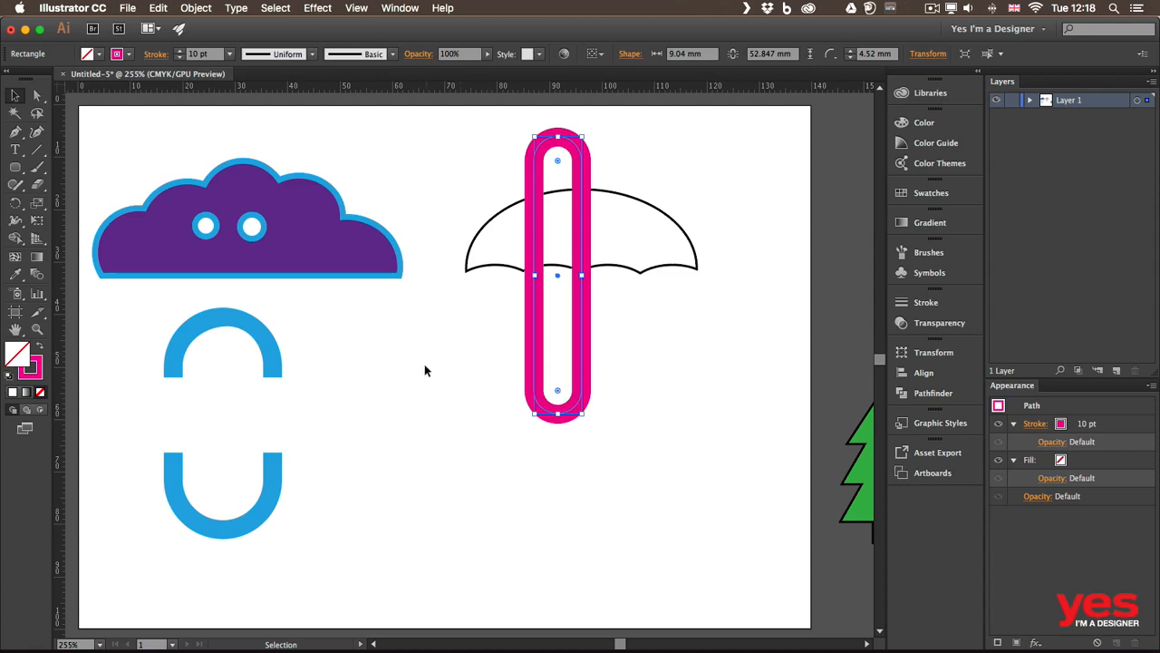
Step: Expand the magenta rounded rectangle's fill and stroke into a filled outline shape
click(205, 9)
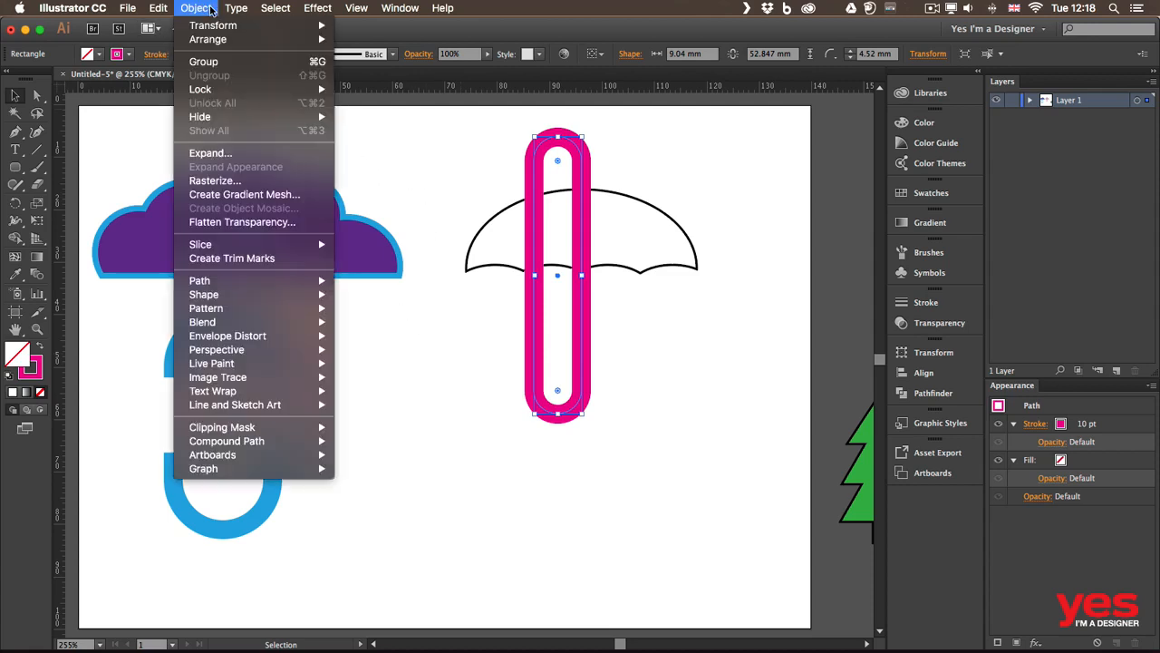
click(259, 156)
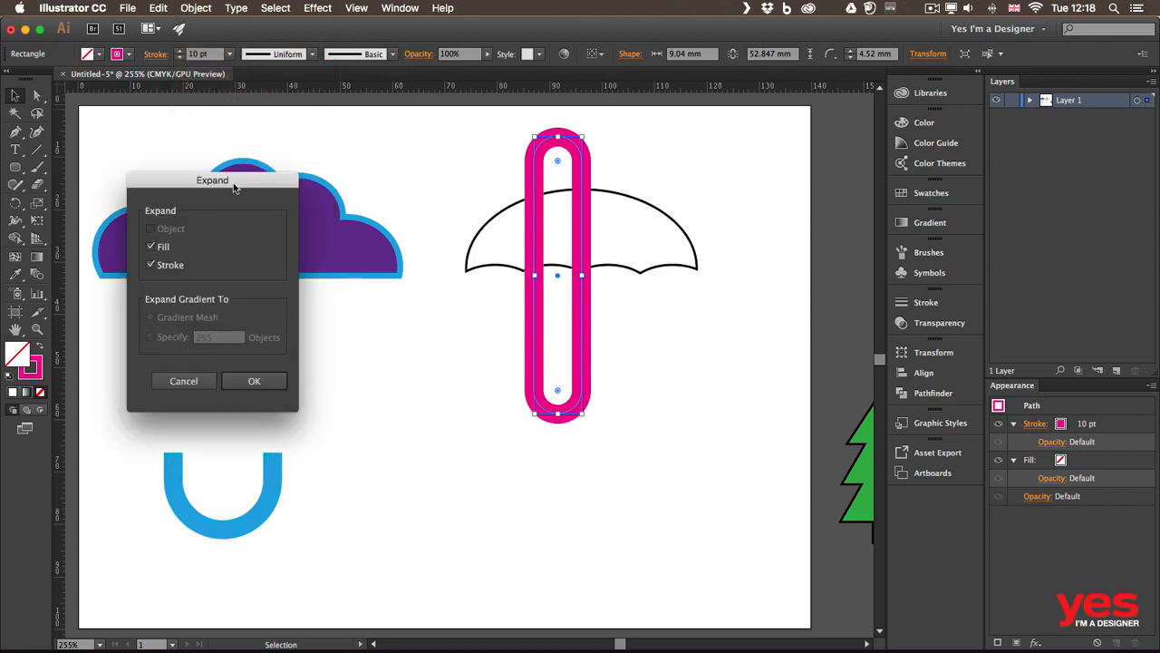
click(277, 382)
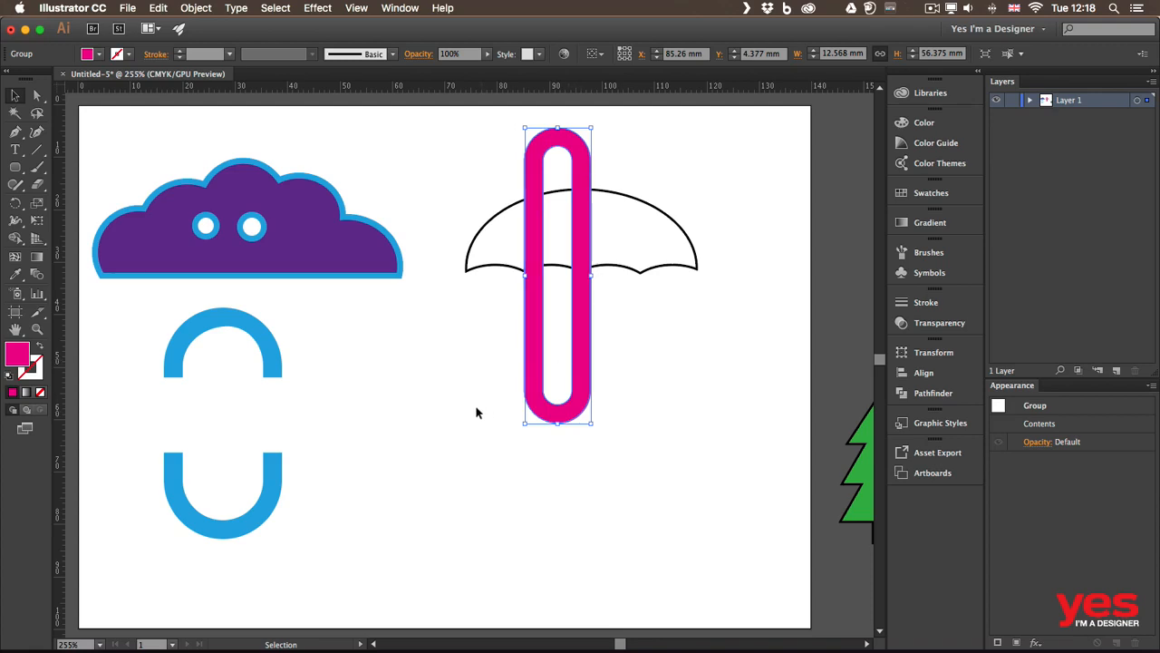
Step: Draw two default white, black-outlined rectangles covering the magenta shape's top (about 32 by 10 mm) and left side (about 17 by 44.5 mm)
click(18, 169)
click(85, 166)
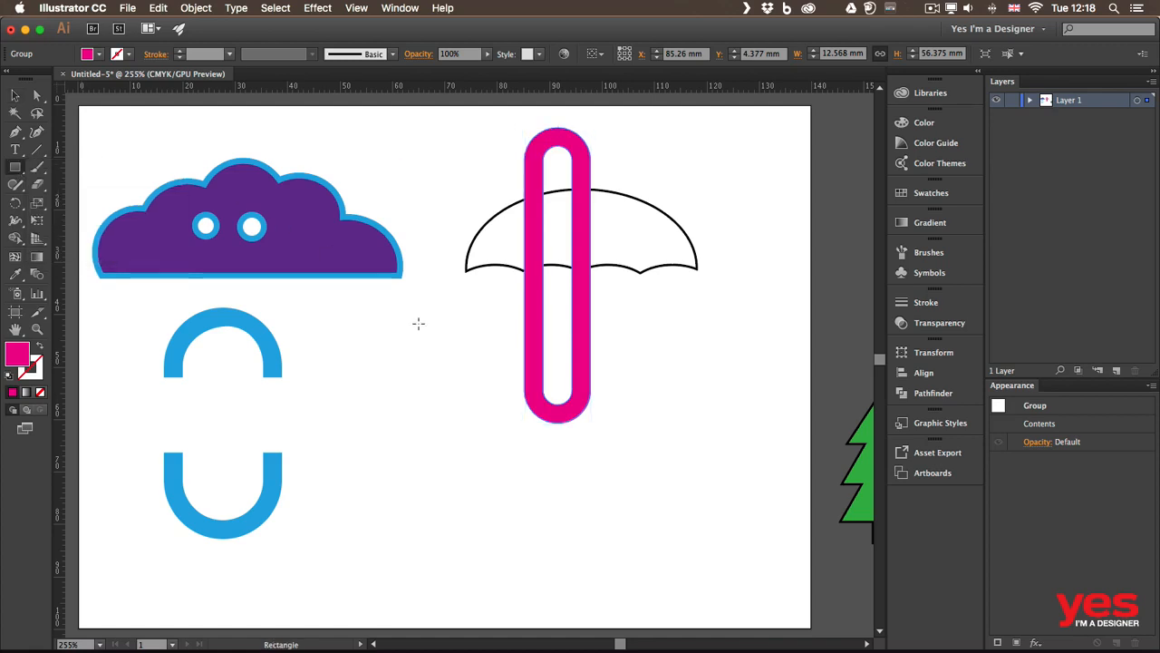
drag(482, 128, 650, 170)
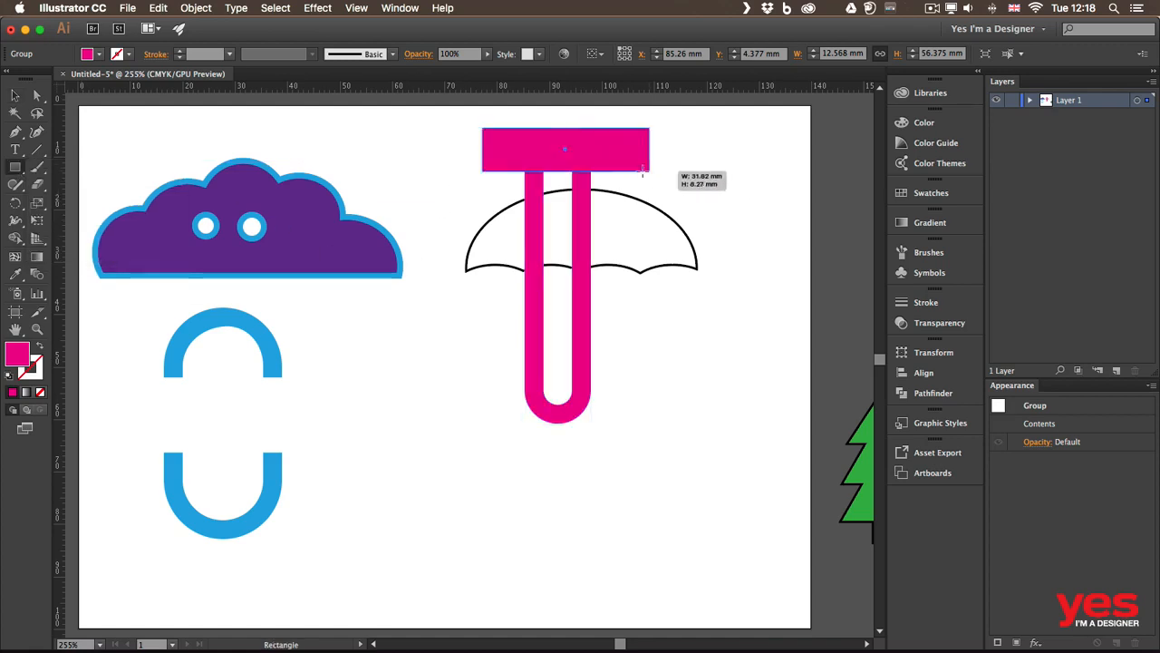
drag(565, 132, 566, 120)
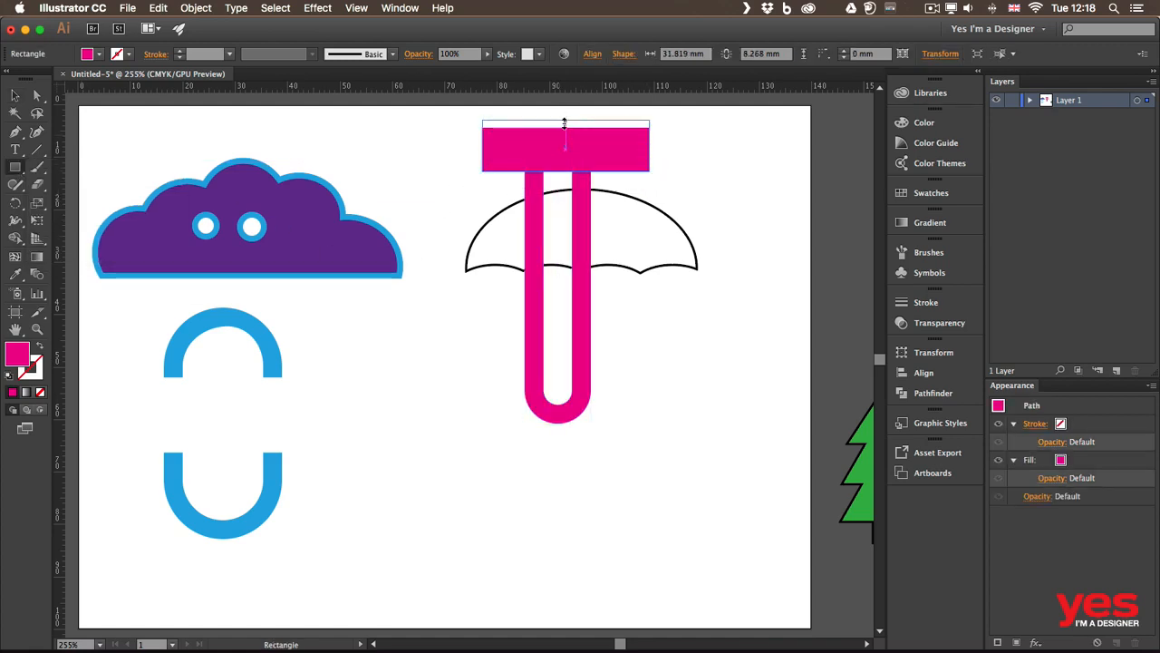
key(d)
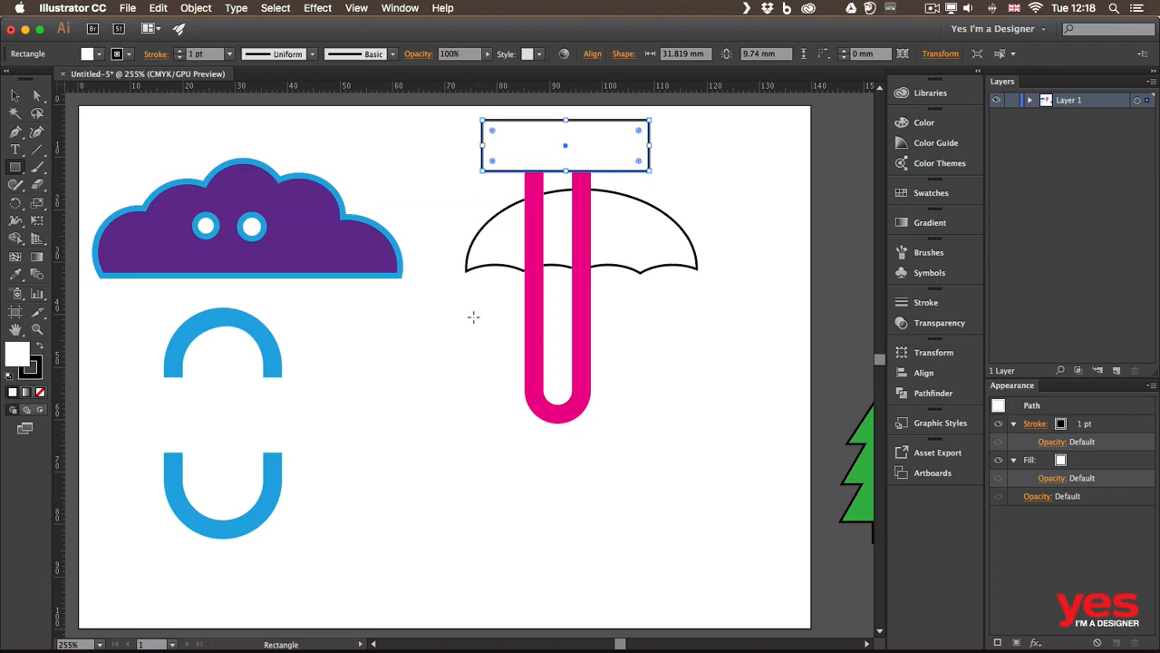
drag(464, 149, 553, 383)
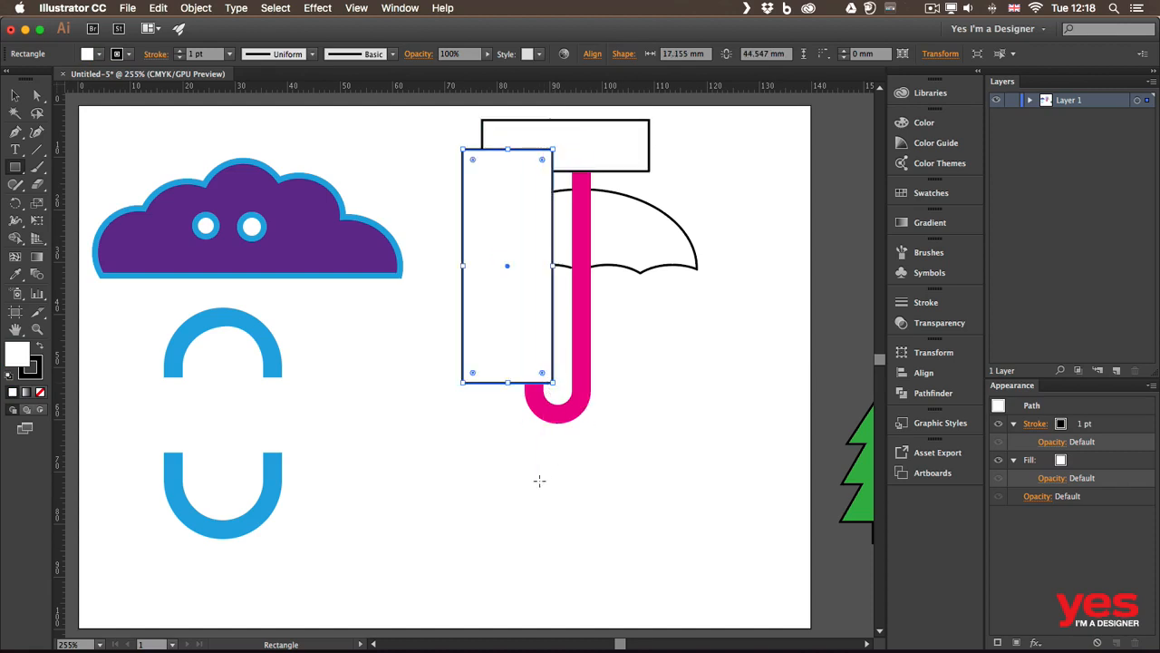
Step: Subtract both rectangles and the magenta parts beneath them with Shape Builder, leaving a hooked umbrella handle and the canopy untouched
key(v)
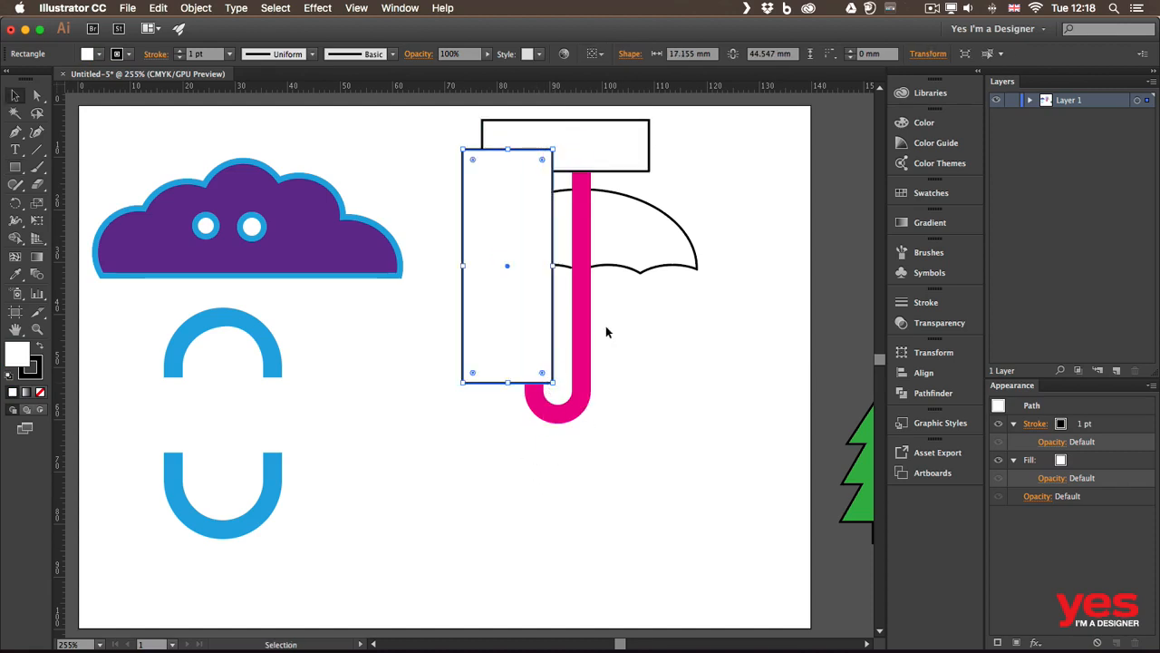
shift+click(610, 137)
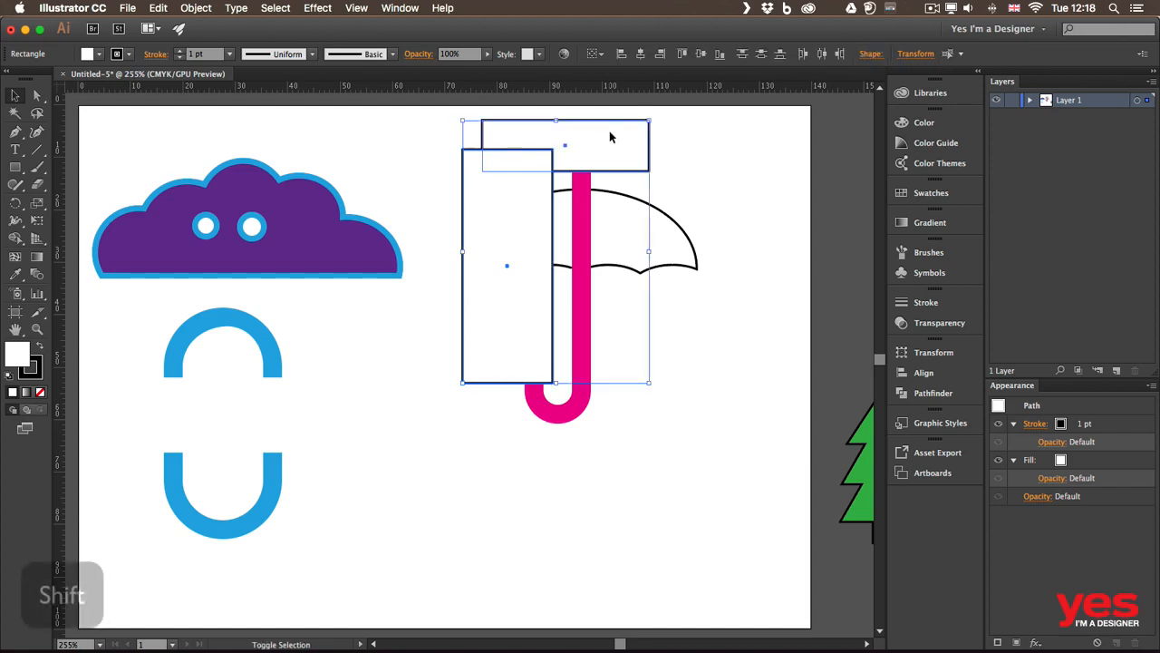
shift+click(578, 222)
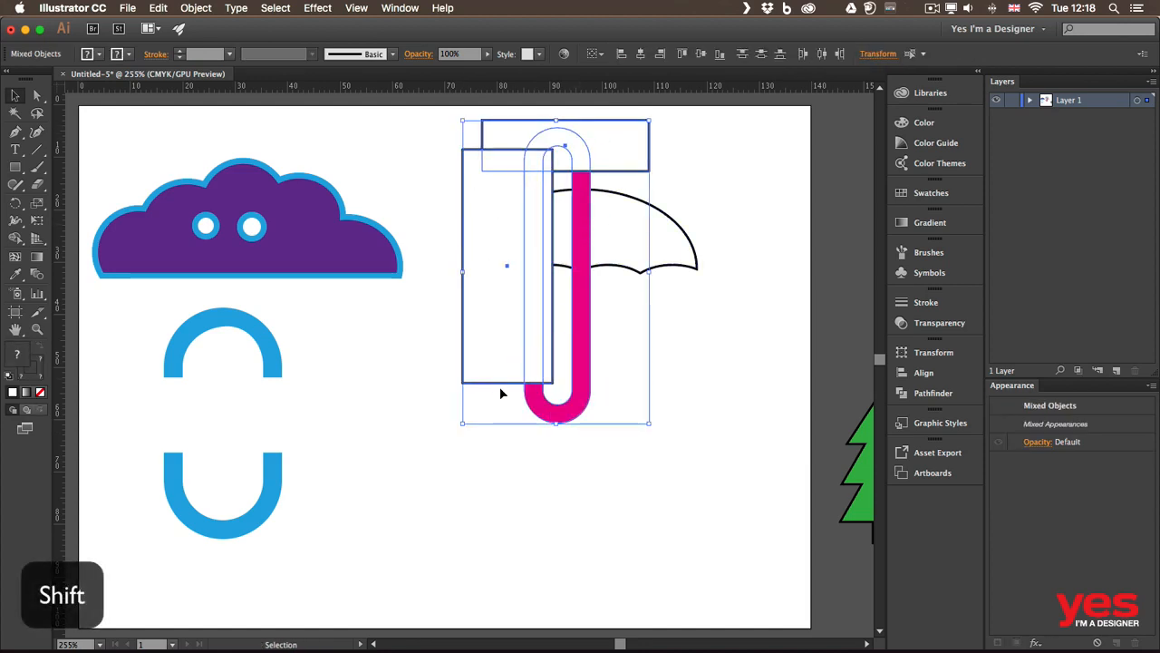
shift+click(614, 252)
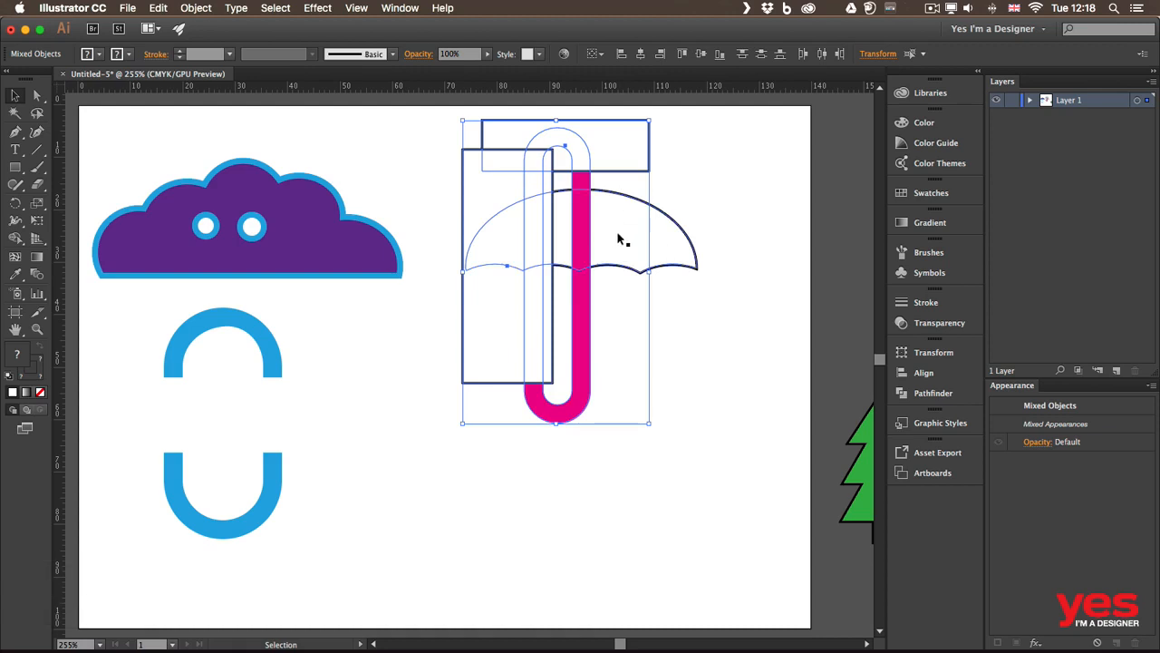
shift+click(625, 238)
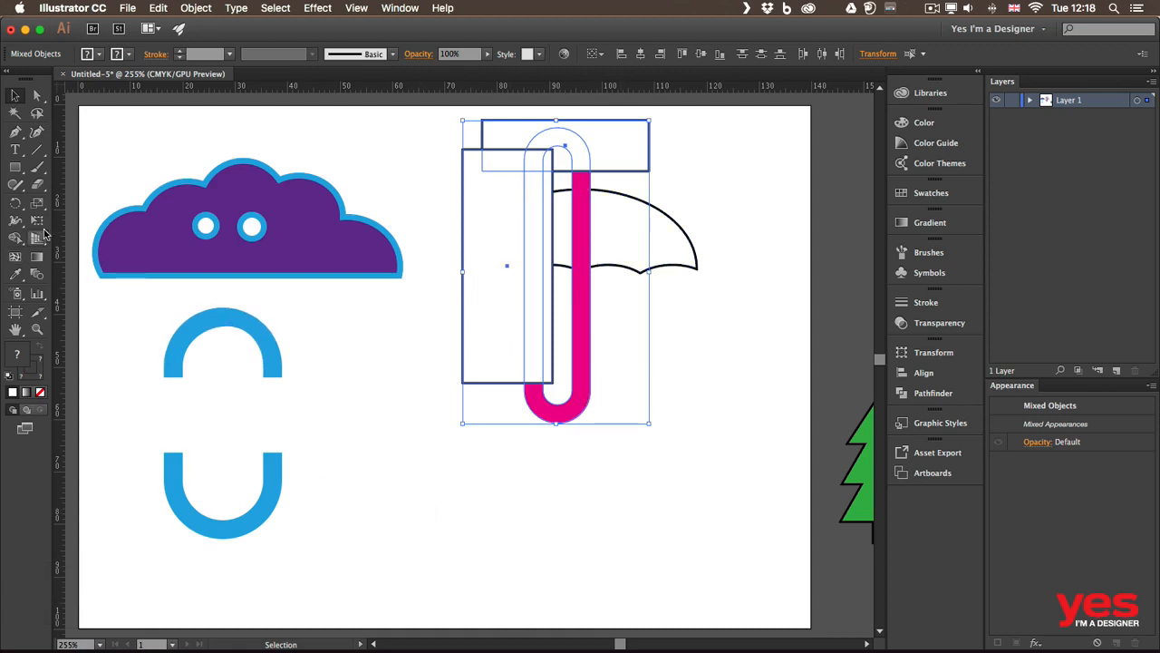
click(15, 238)
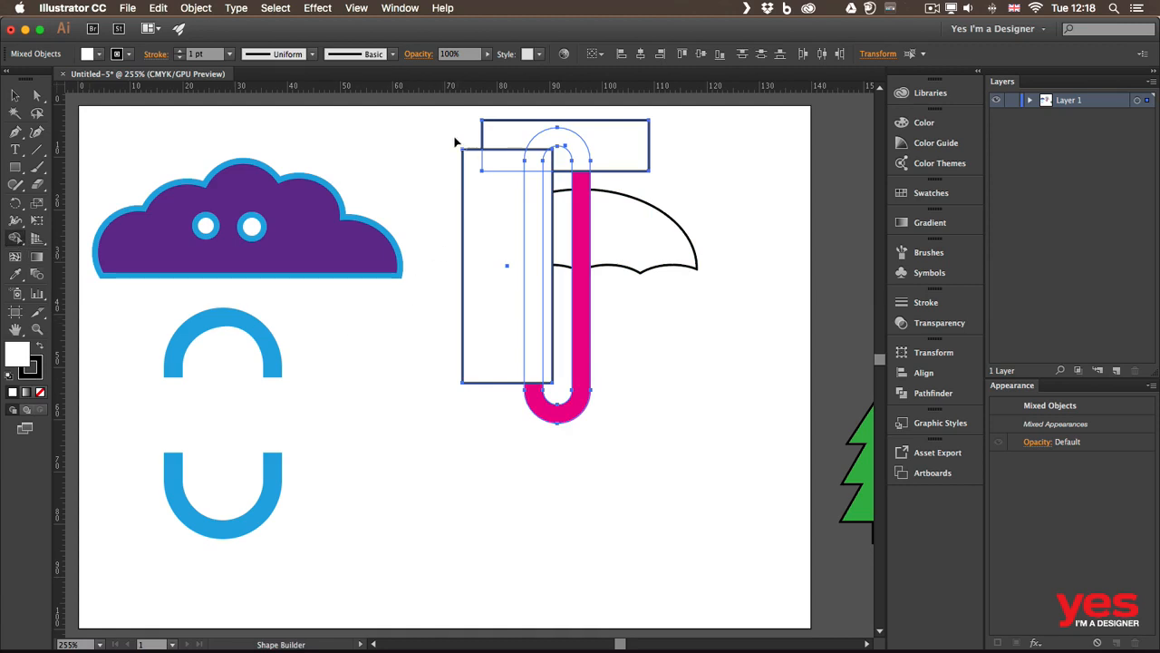
mouse_move(462, 127)
mouse_down()
mouse_move(445, 168)
mouse_move(517, 126)
mouse_move(481, 205)
mouse_move(545, 141)
mouse_move(518, 195)
mouse_move(557, 159)
mouse_move(536, 181)
mouse_up()
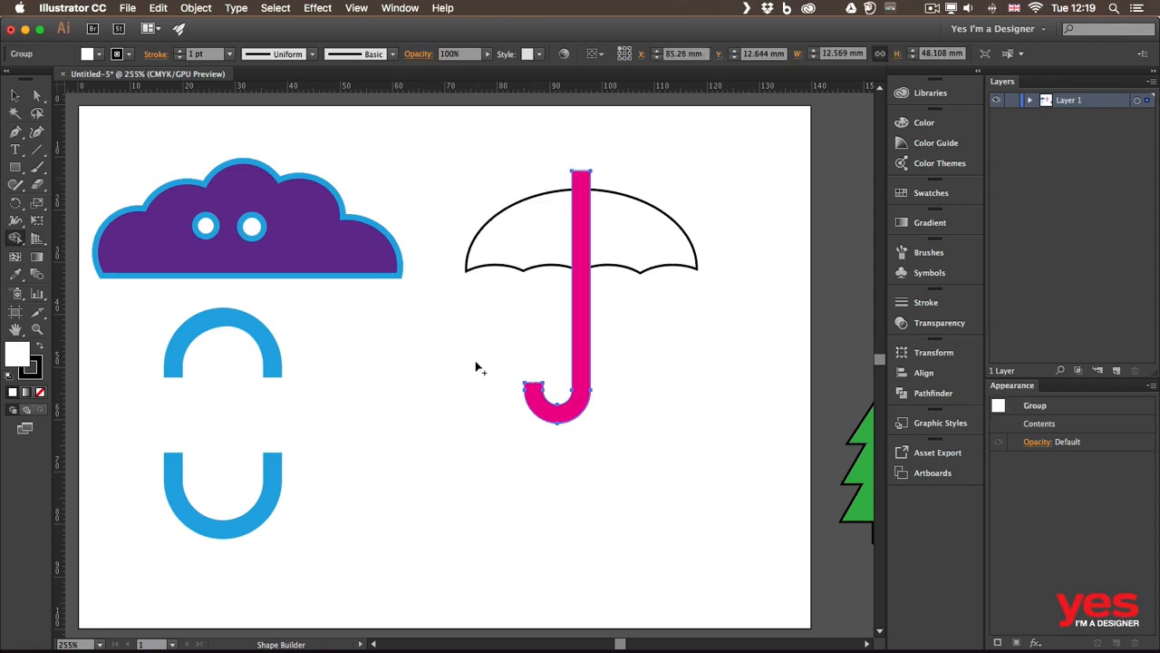
key(v)
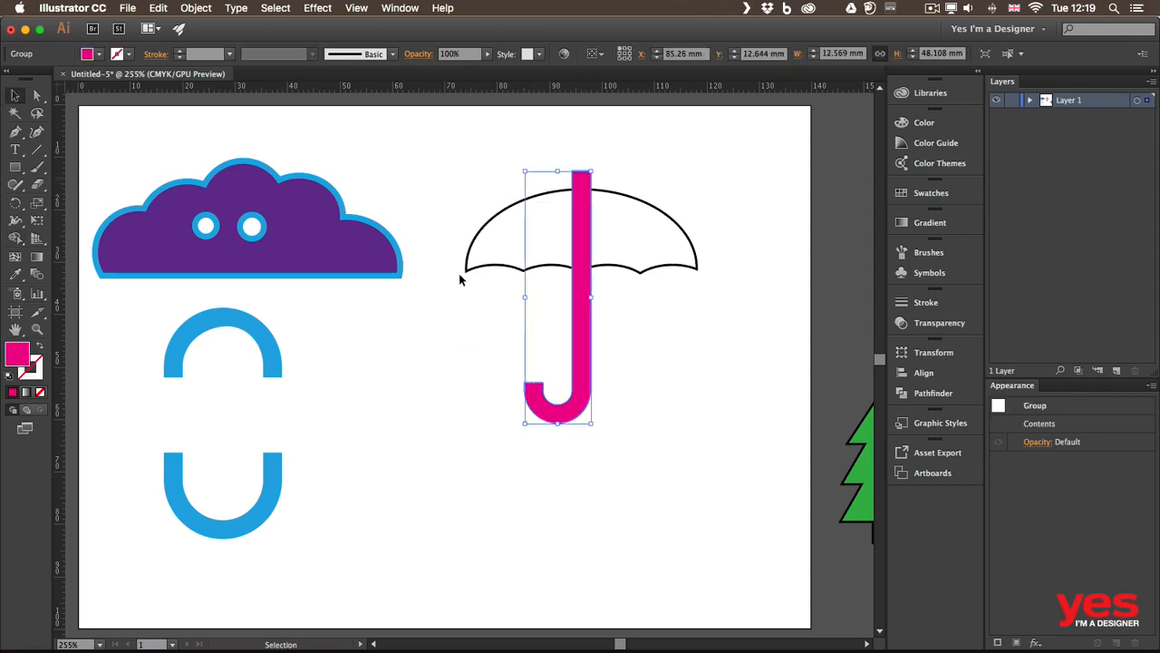
click(636, 164)
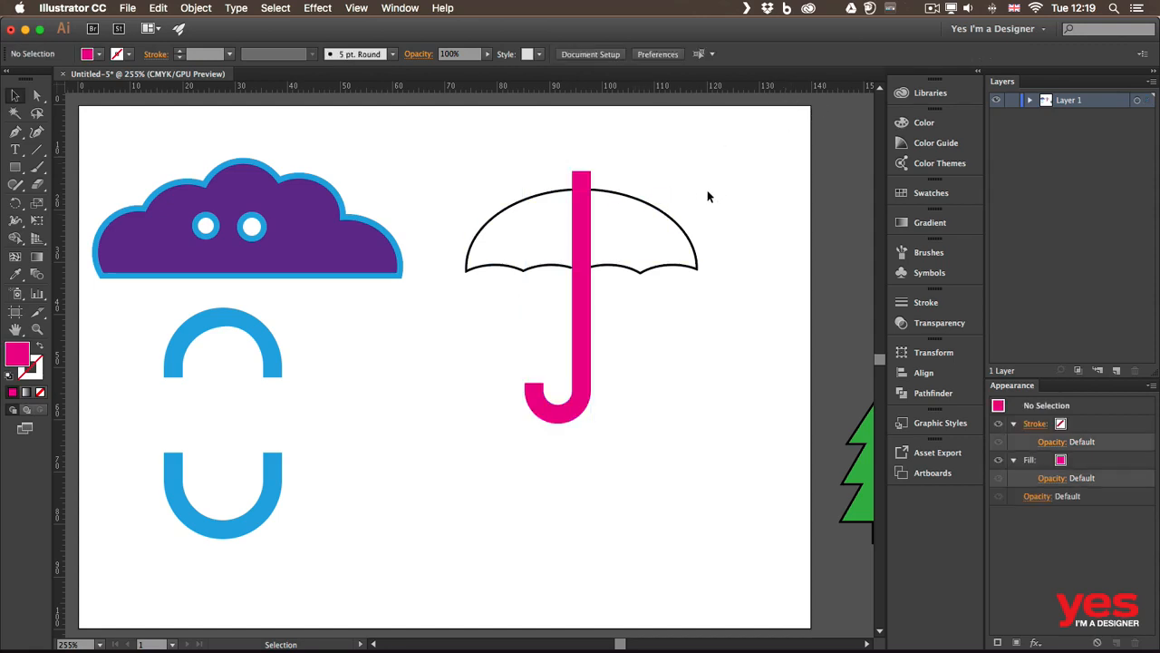
Step: Fill the umbrella canopy with orange and remove its stroke
click(625, 199)
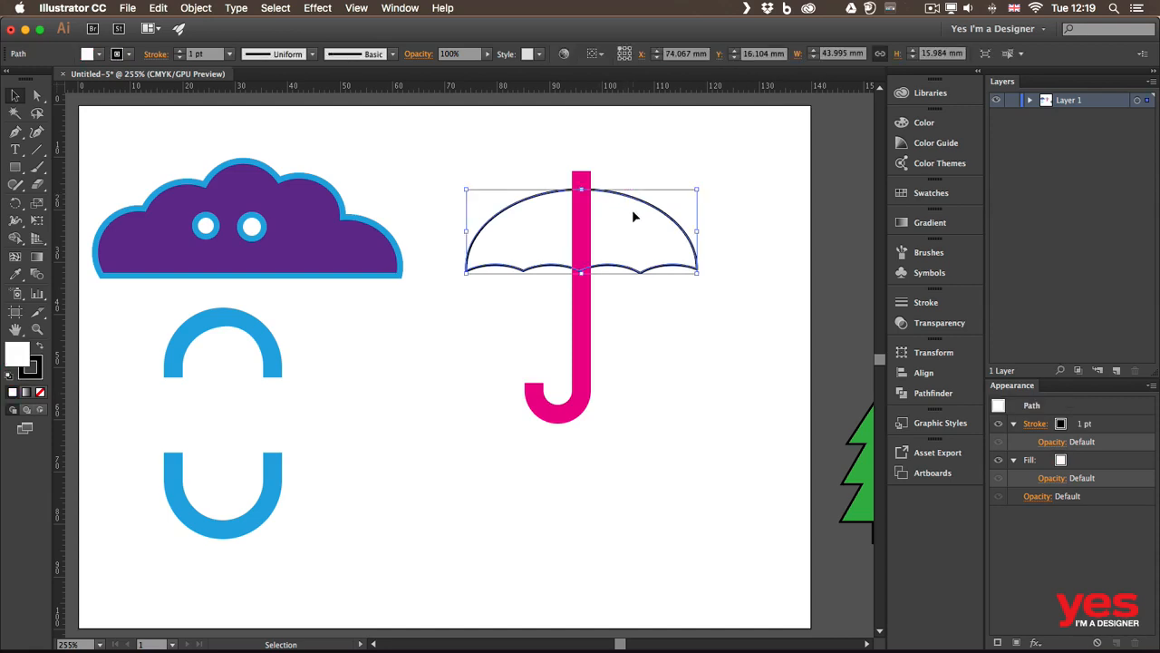
click(97, 53)
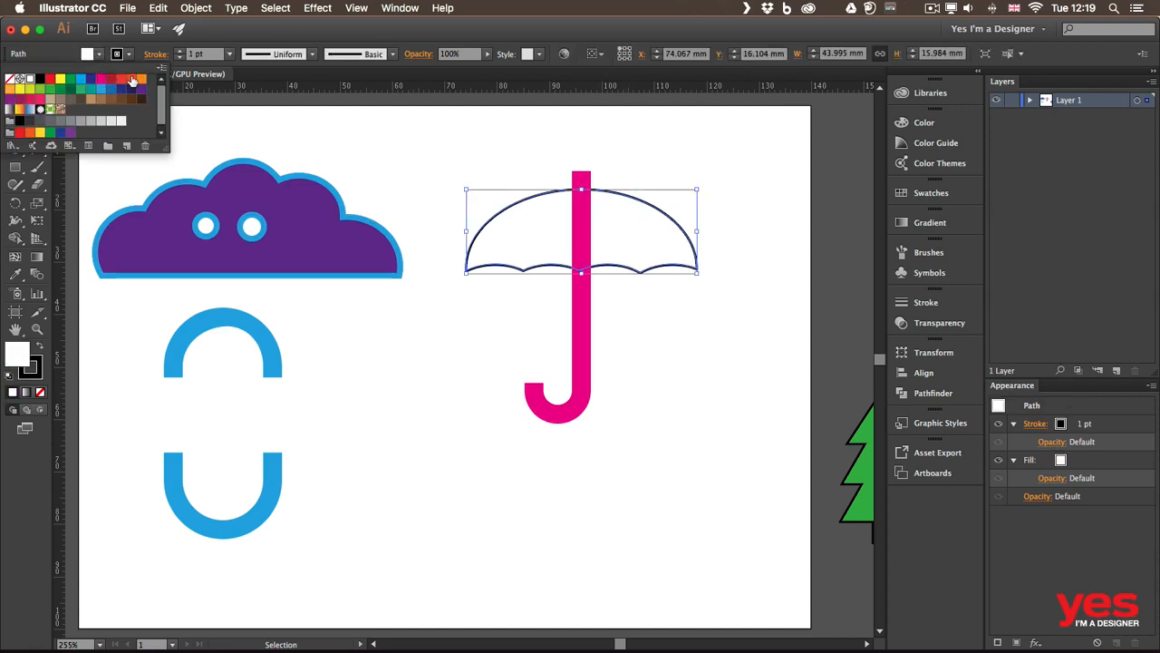
click(133, 80)
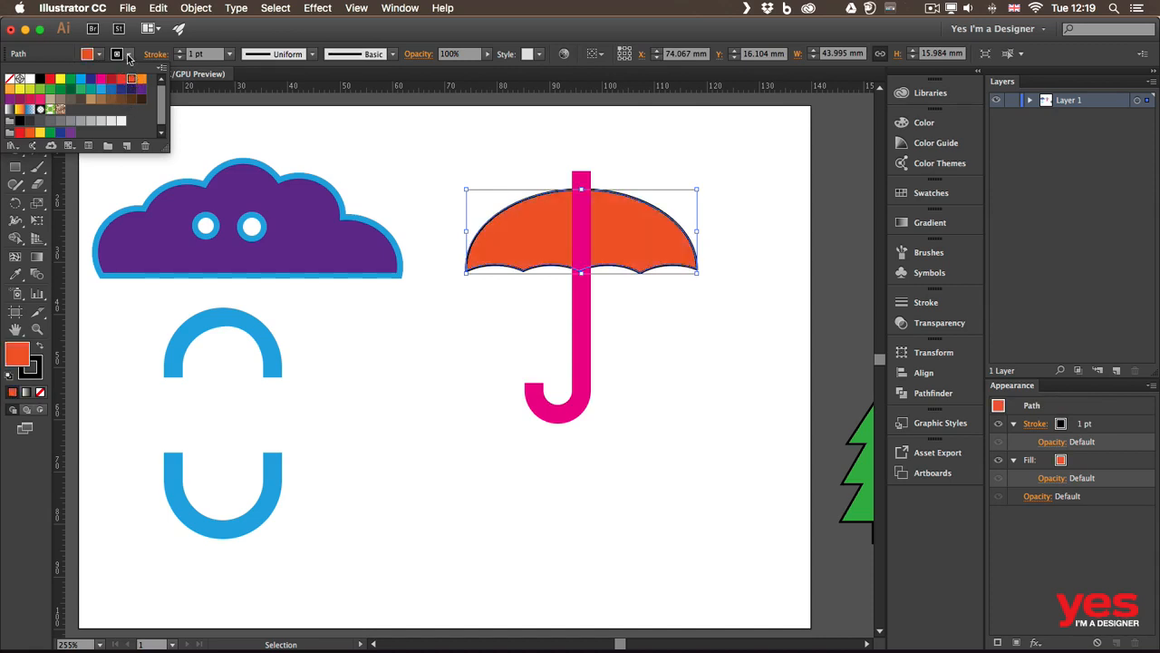
click(127, 56)
click(127, 56)
click(9, 80)
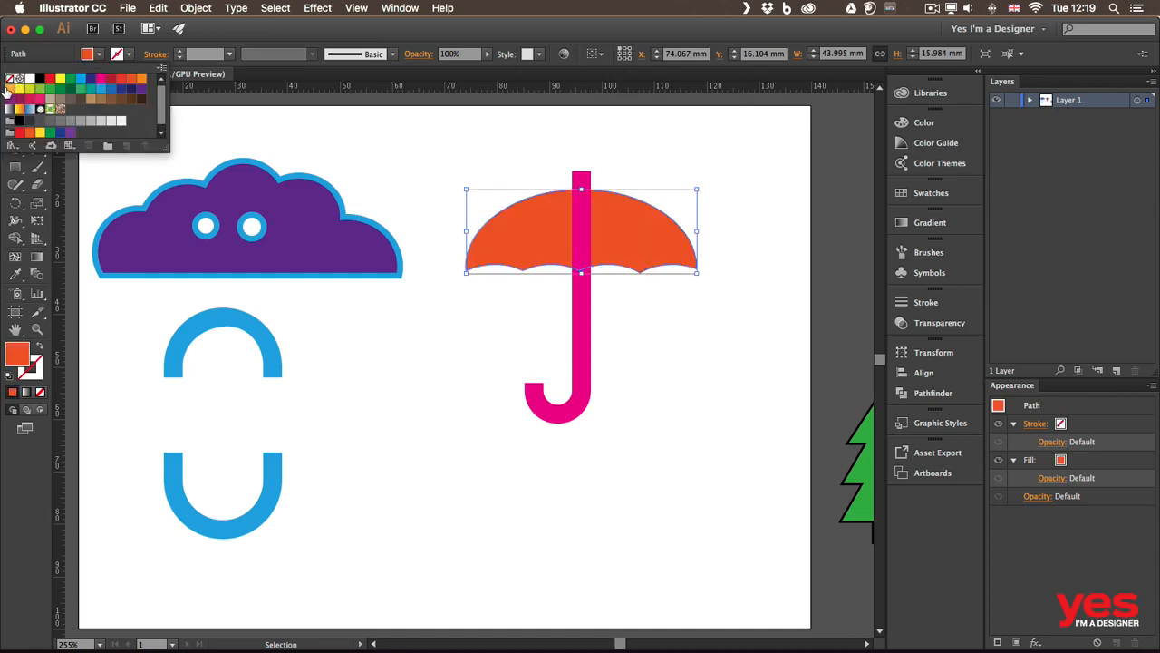
click(452, 271)
click(485, 351)
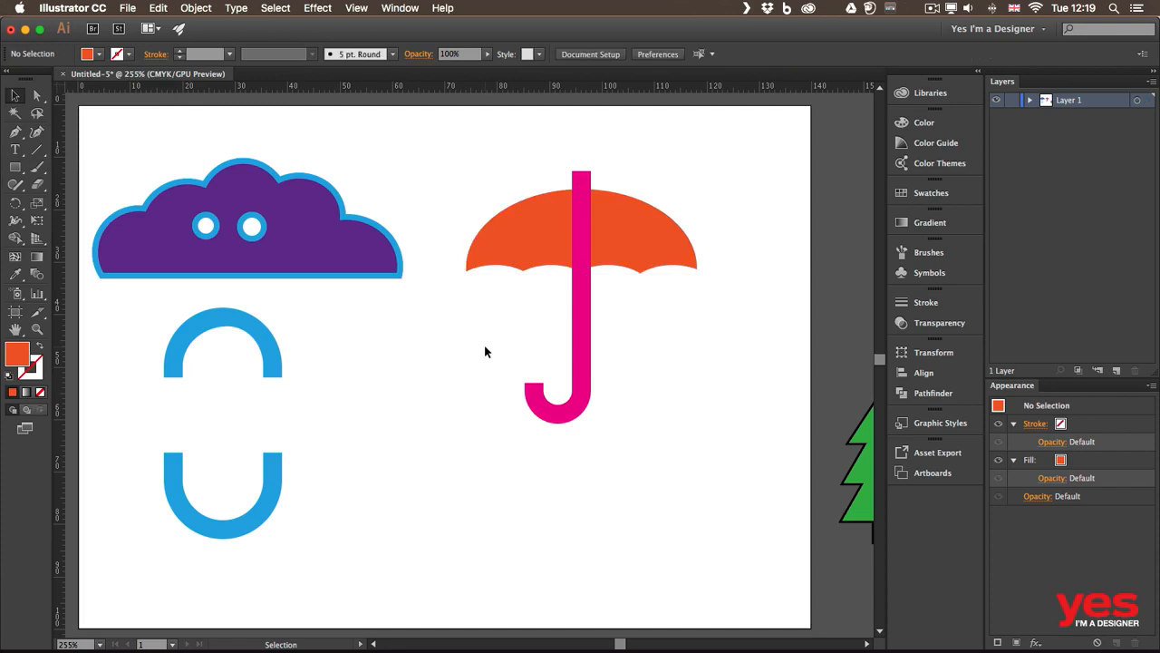
Step: Change the umbrella canopy's fill from the swatches to bright cyan blue
click(537, 231)
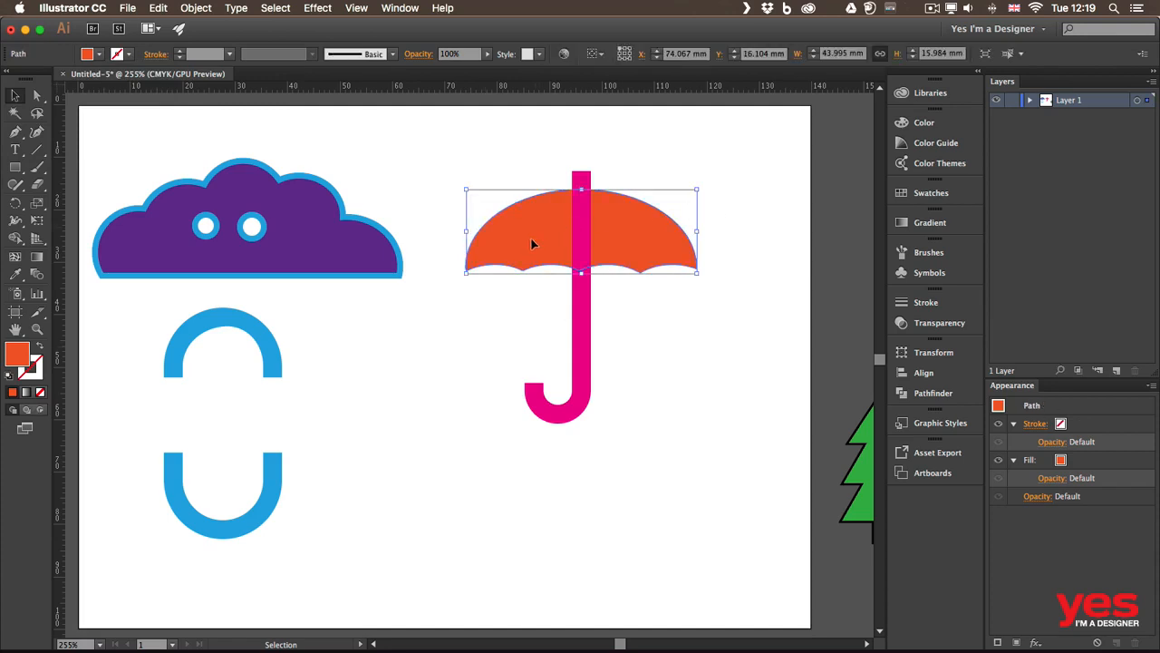
click(99, 54)
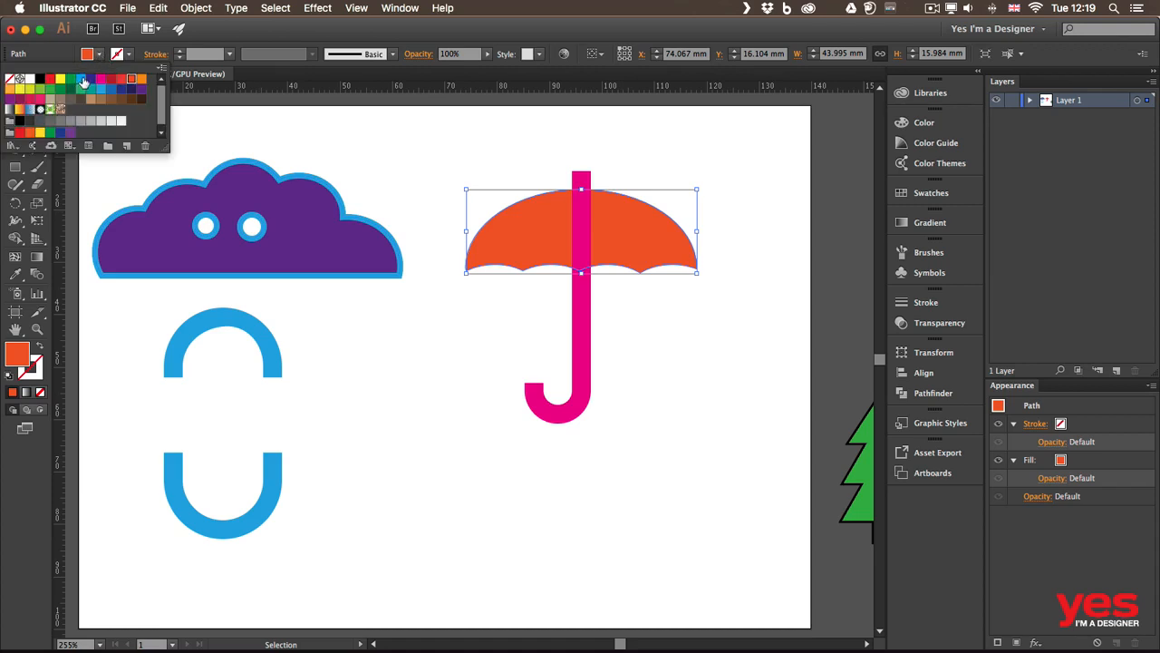
click(81, 78)
click(510, 312)
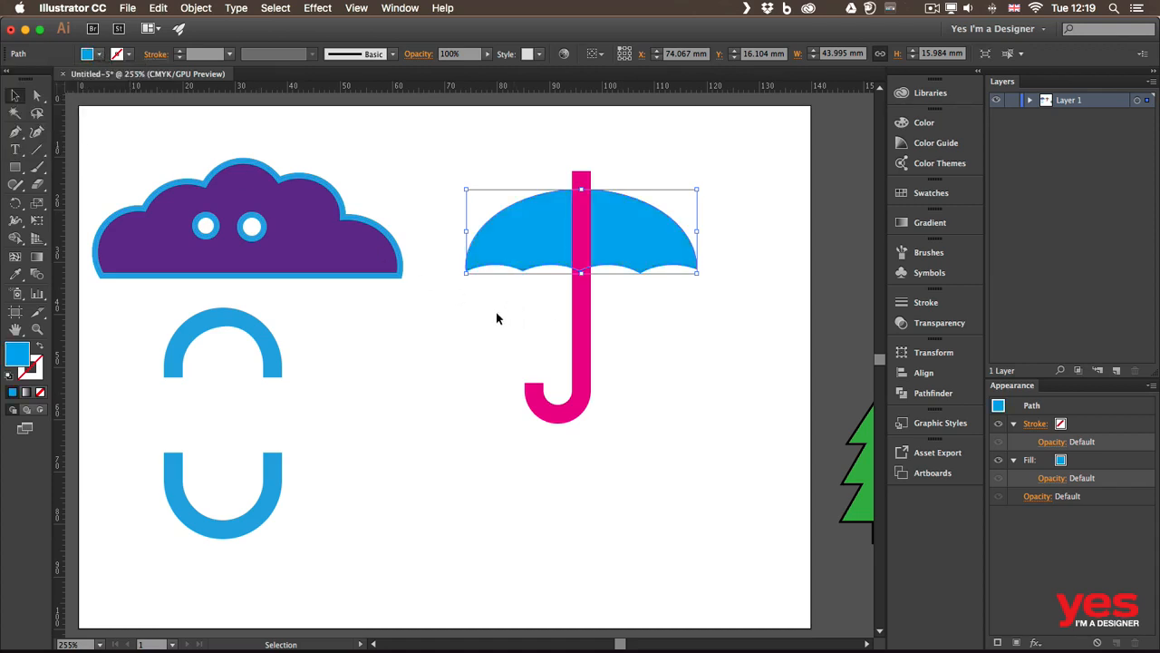
Step: Bring the umbrella canopy to the front so it overlaps the magenta handle, and deselect it
right_click(527, 232)
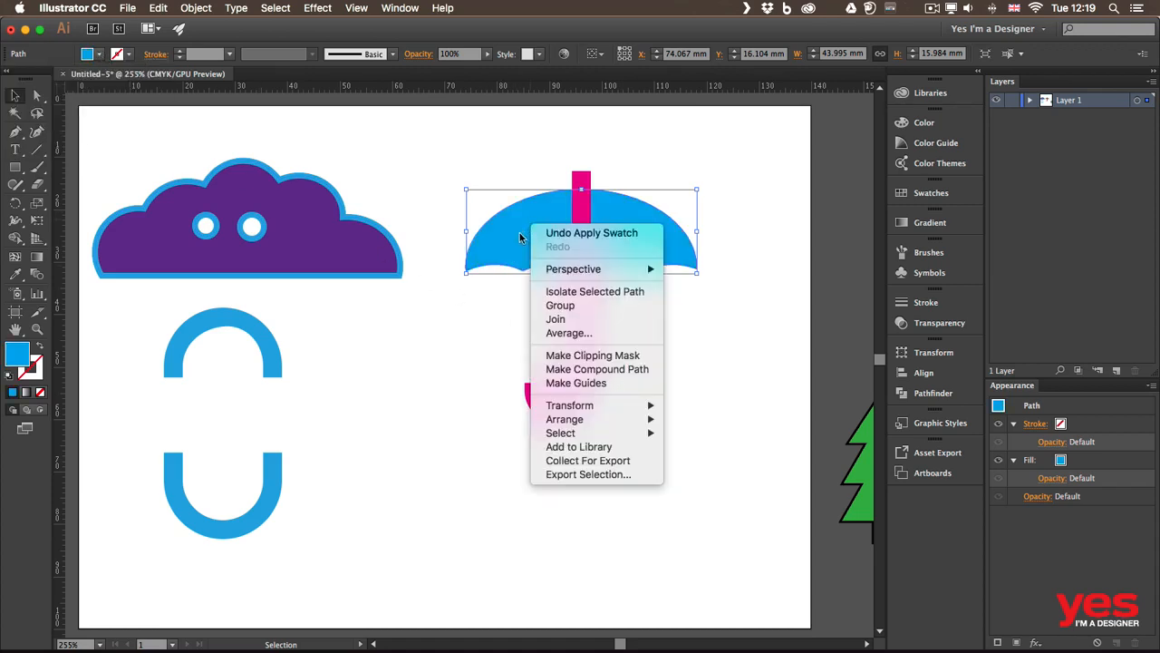
mouse_move(609, 422)
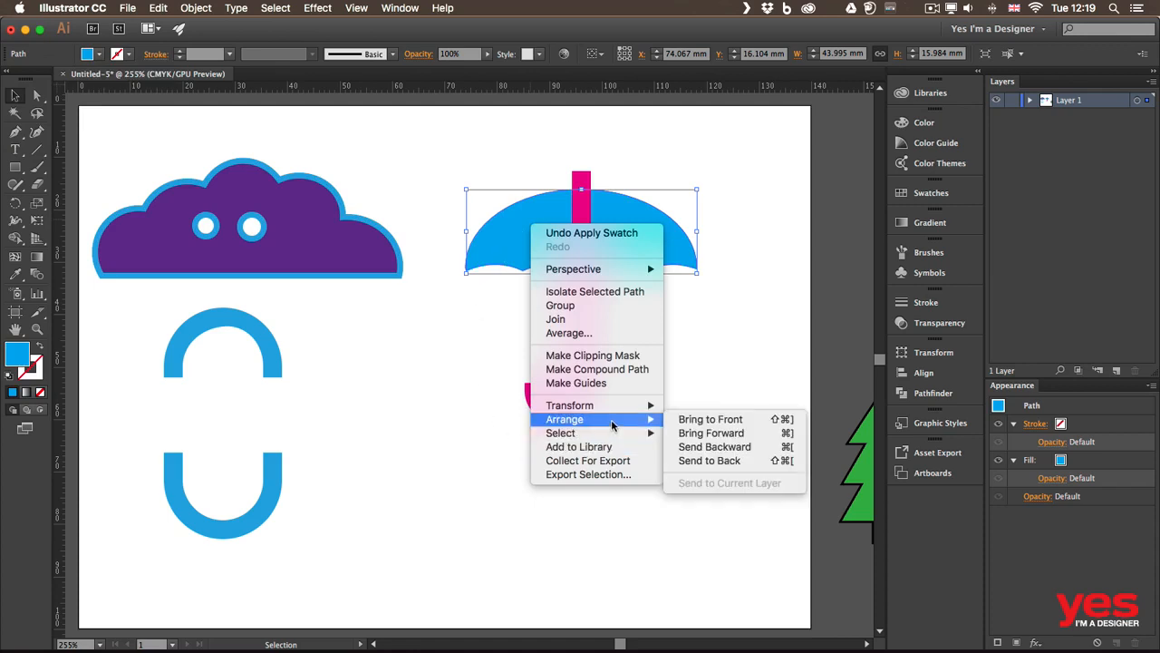
click(716, 419)
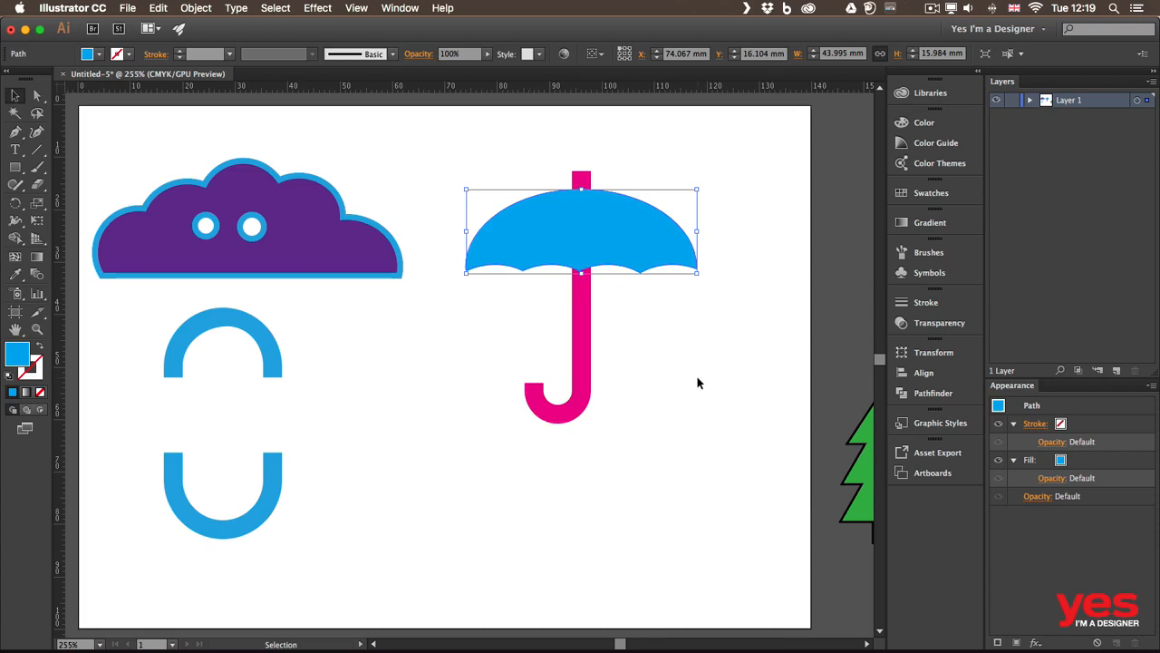
click(640, 314)
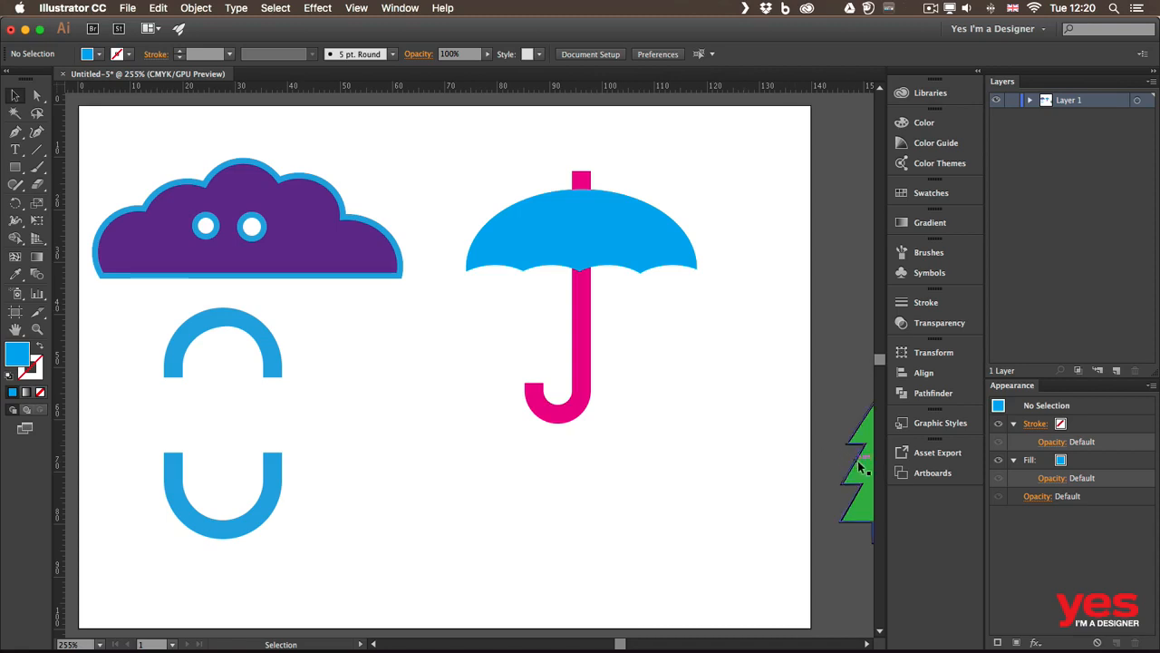
Step: Move the green tree onto the artboard beside the umbrella handle, its top-left corner at about X 109 mm, Y 45 mm, and deselect it
drag(861, 466, 672, 417)
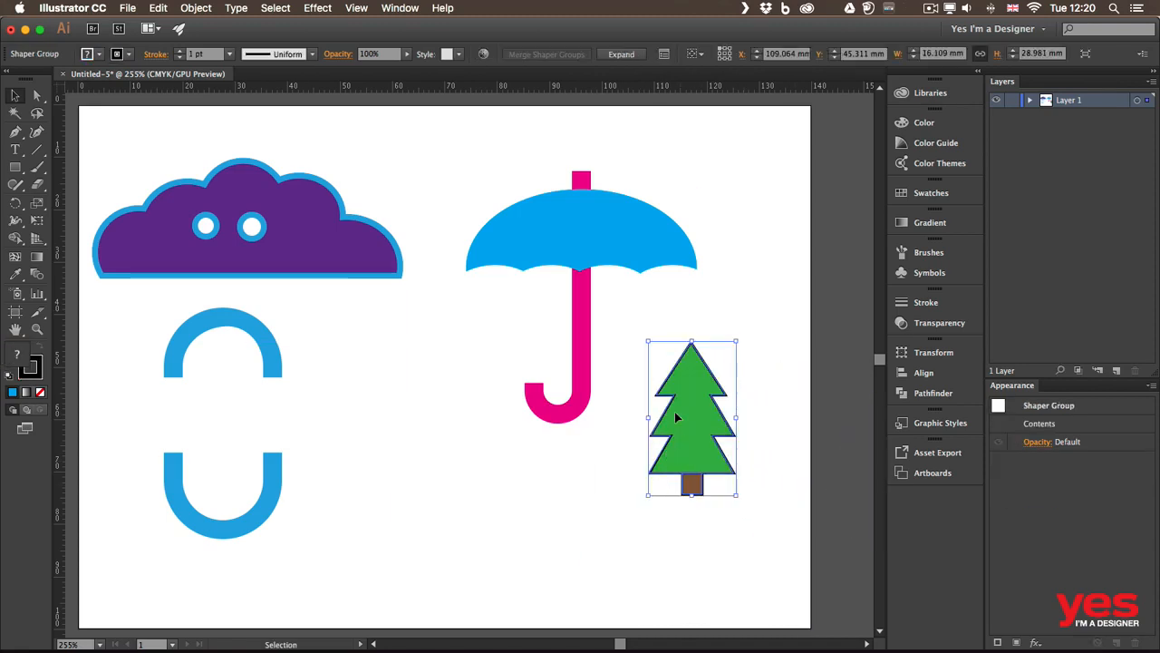
click(768, 439)
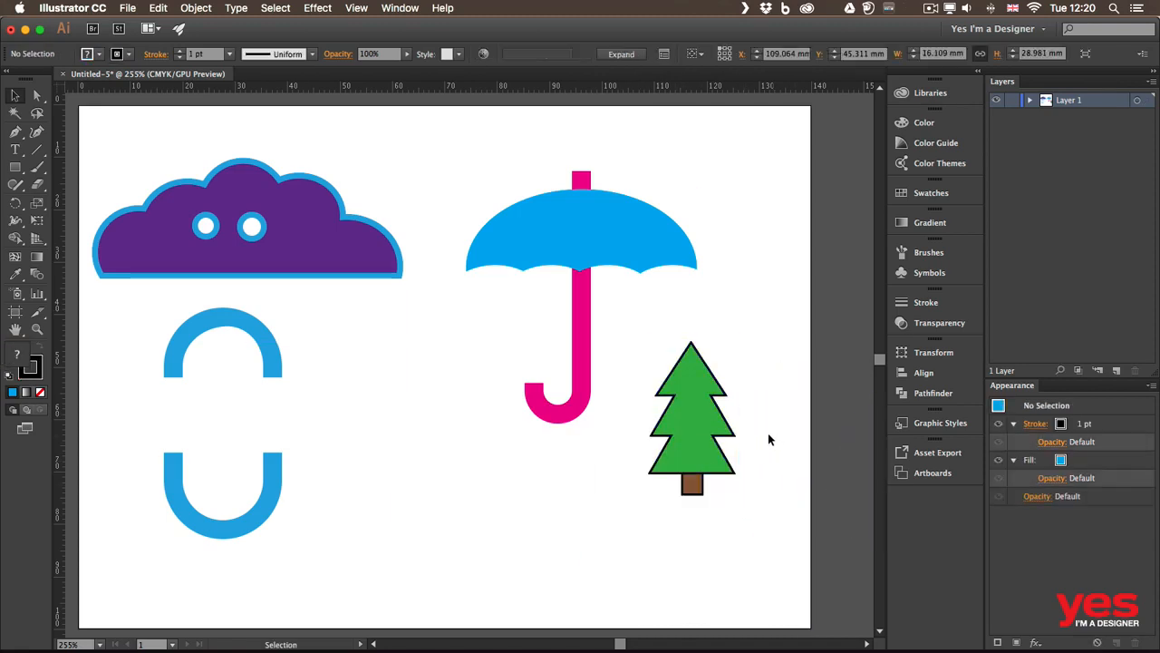